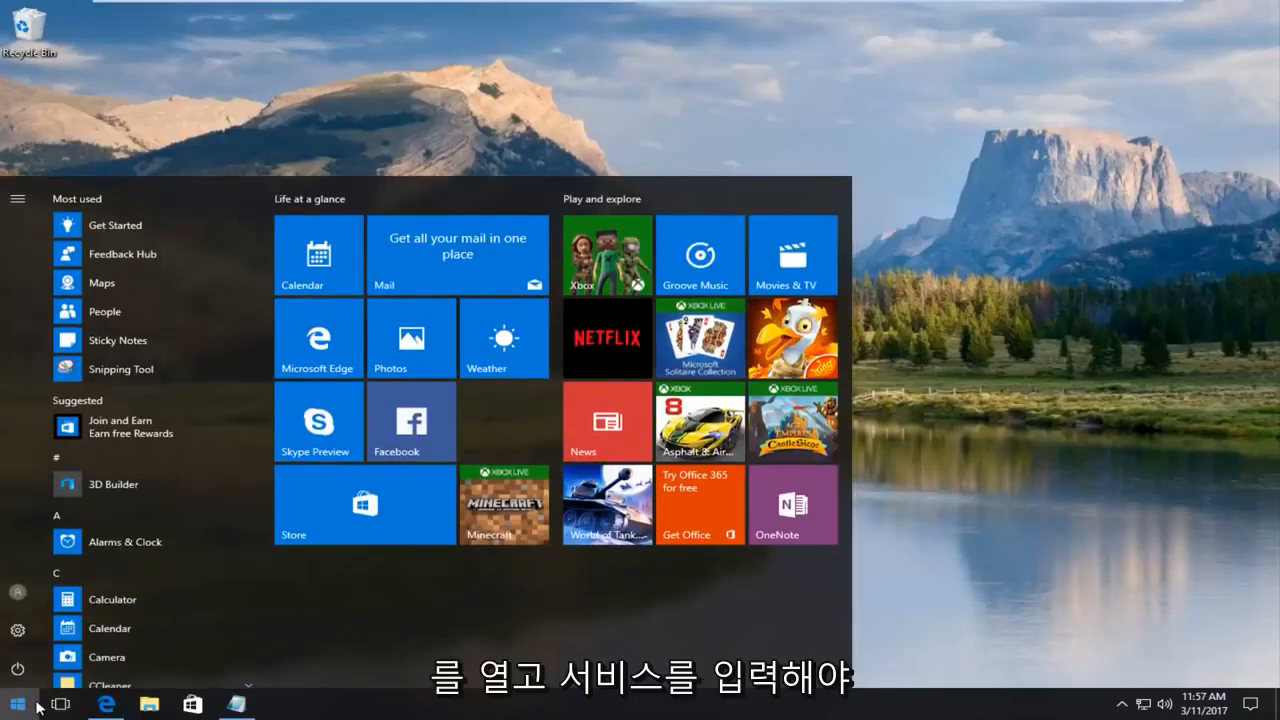
Search the Start menu for 'servi' and launch the Services desktop app.
text(servi)
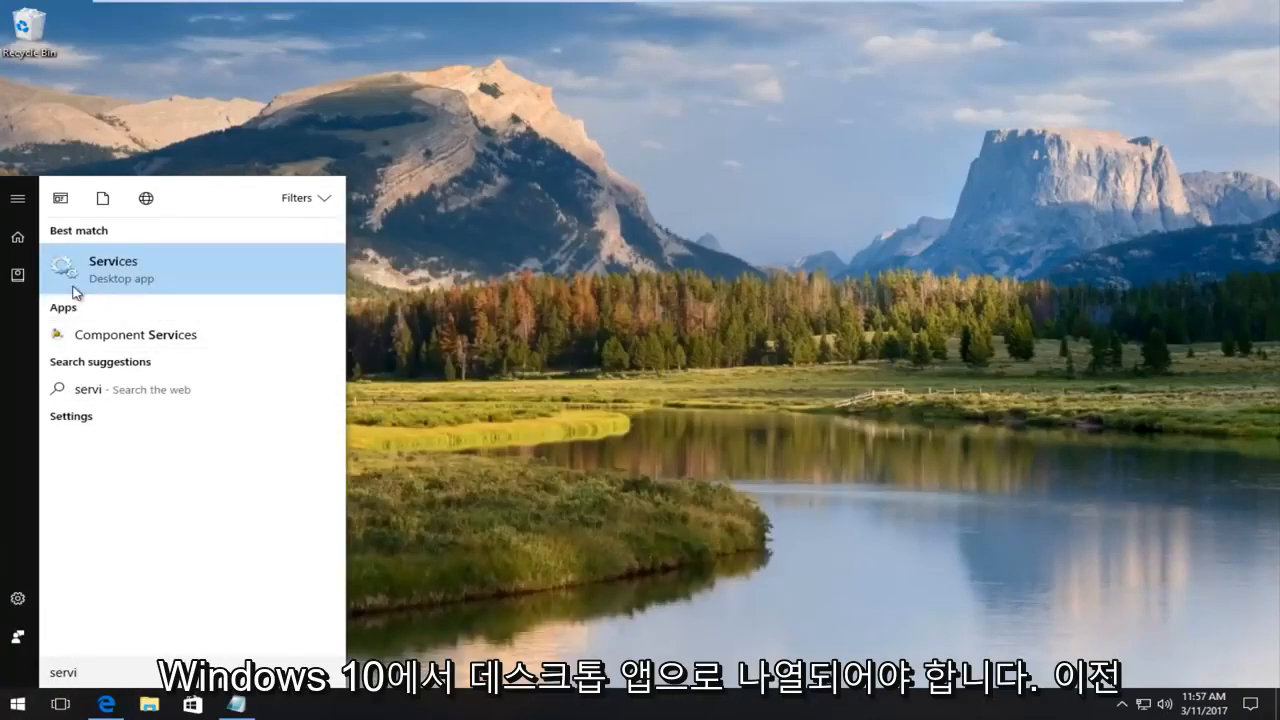
click(152, 289)
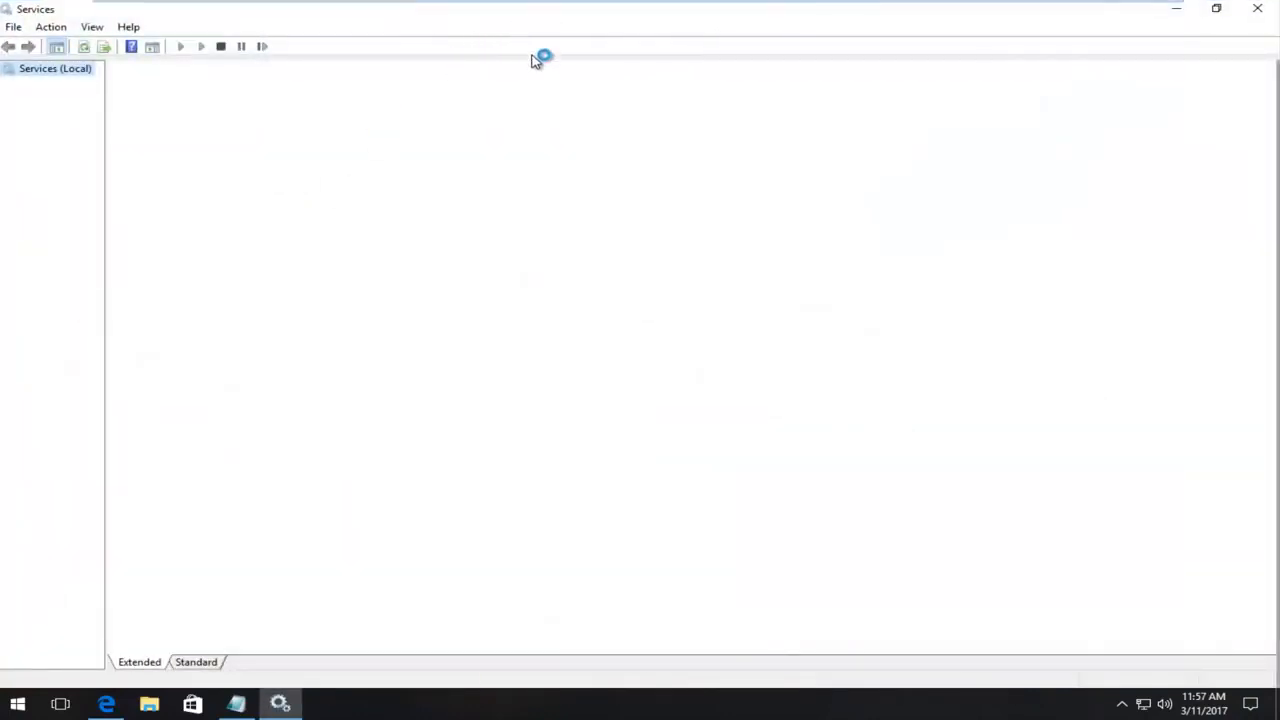
Restore and widen Services, then scroll down and select Remote Procedure Call (RPC).
double_click(492, 14)
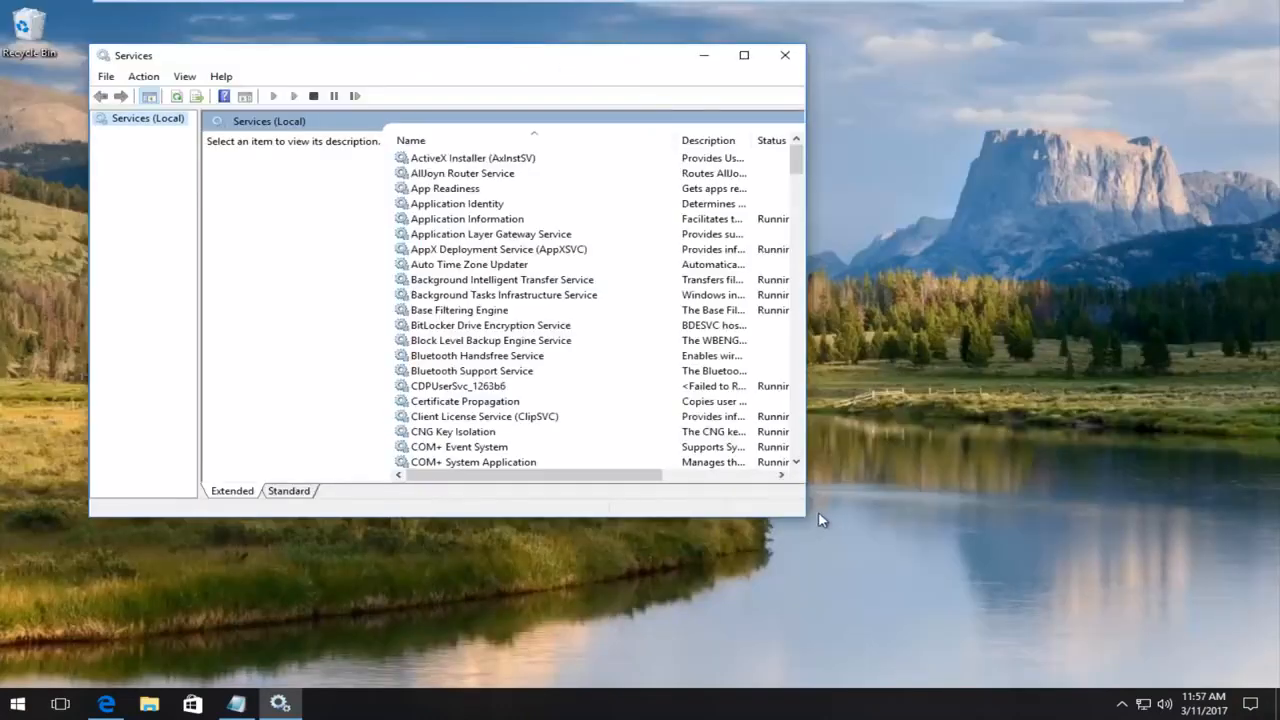
drag(808, 517, 1130, 646)
click(566, 318)
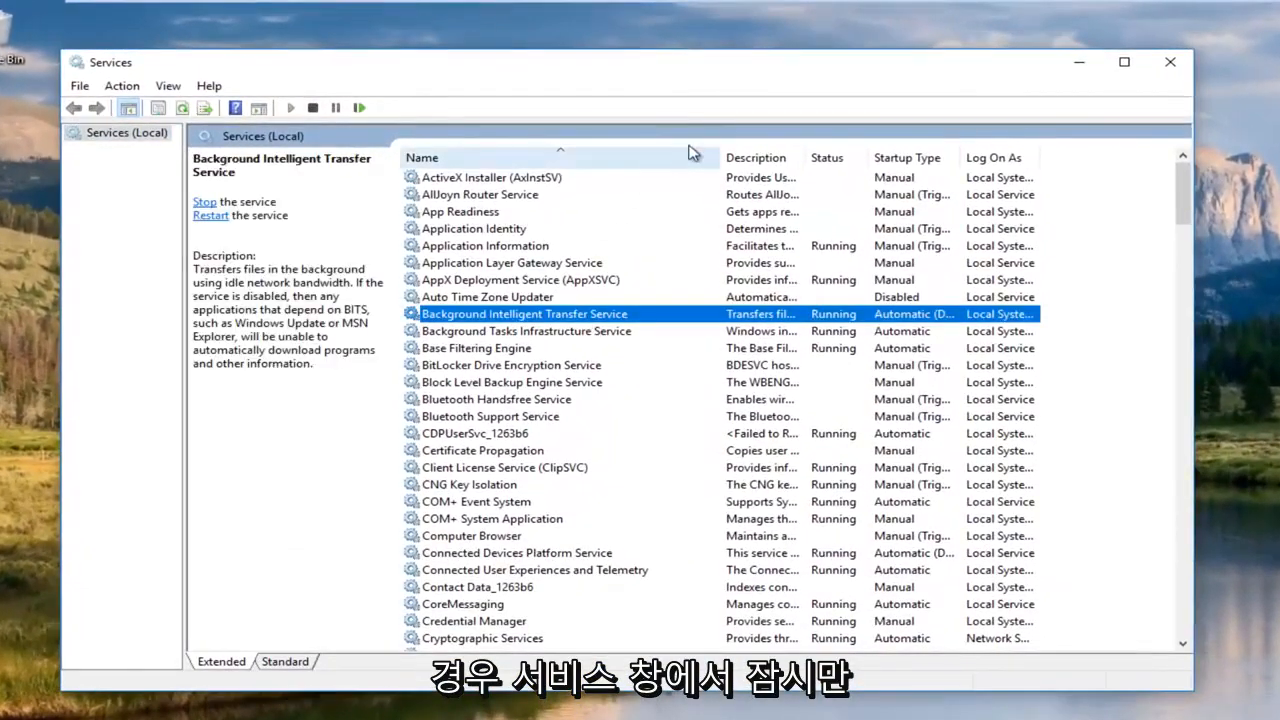
click(556, 247)
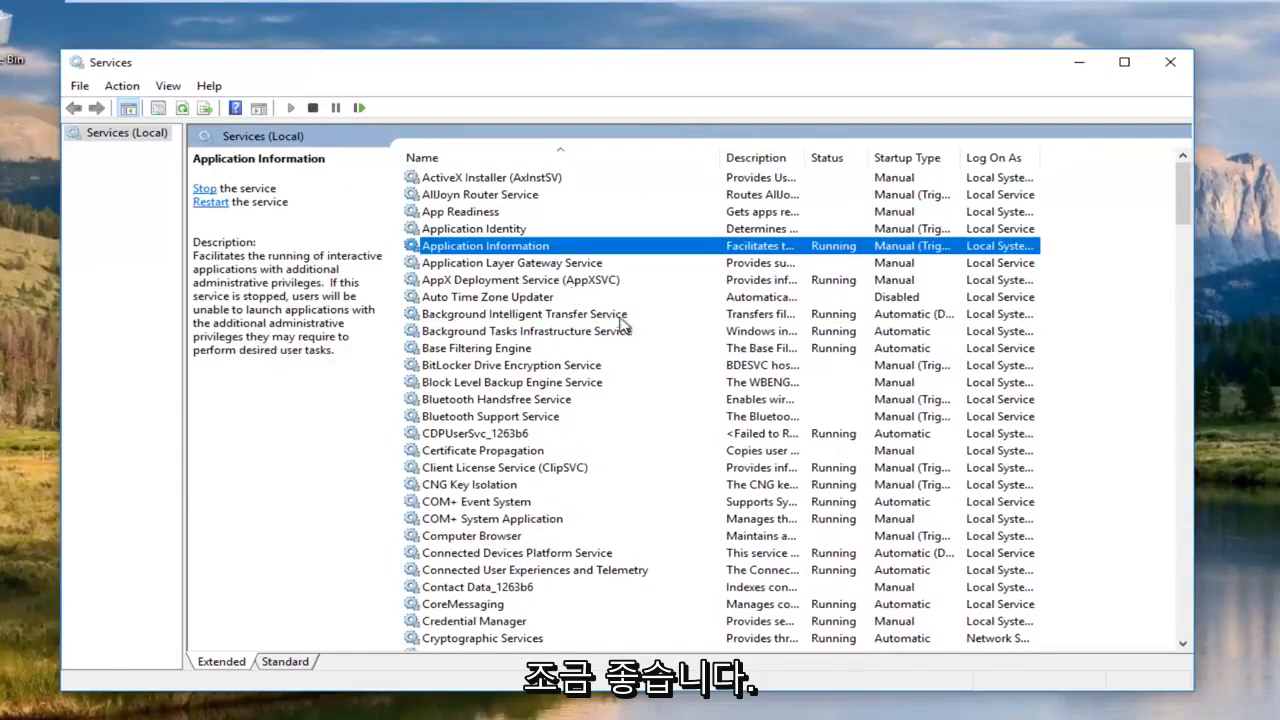
scroll(510, 362, down, 2)
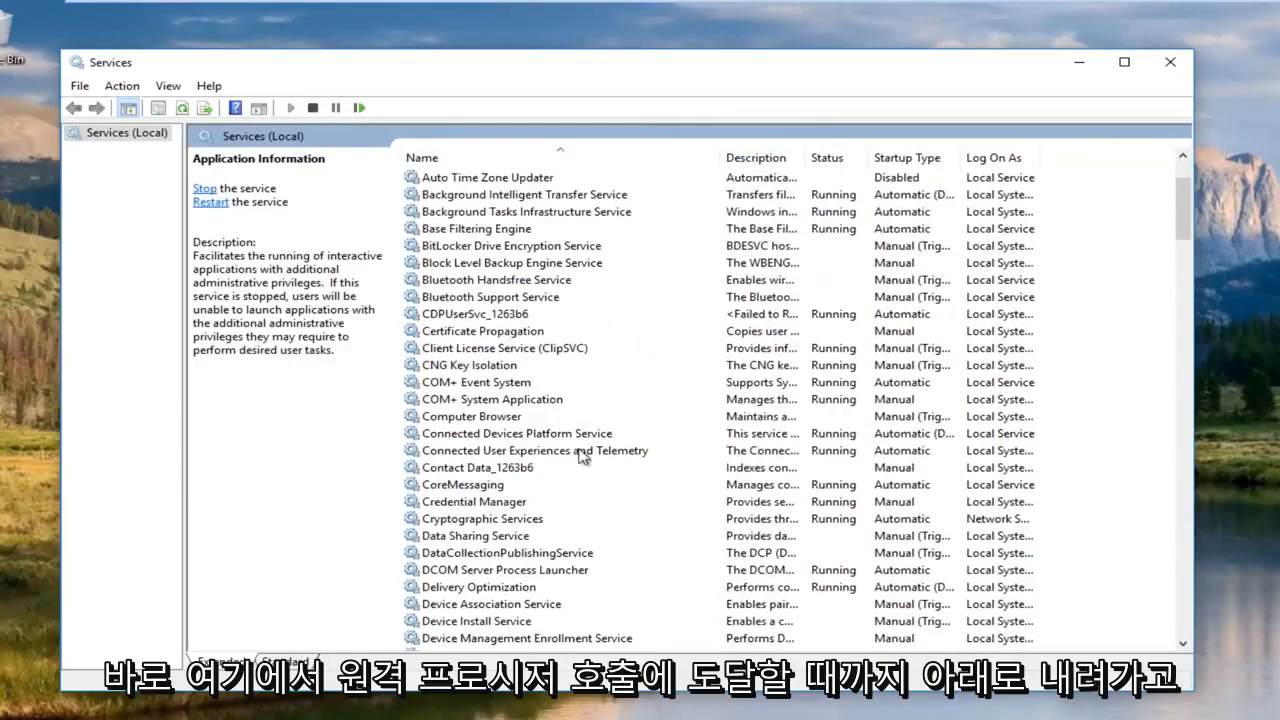
click(587, 386)
scroll(560, 405, down, 7)
scroll(549, 414, down, 18)
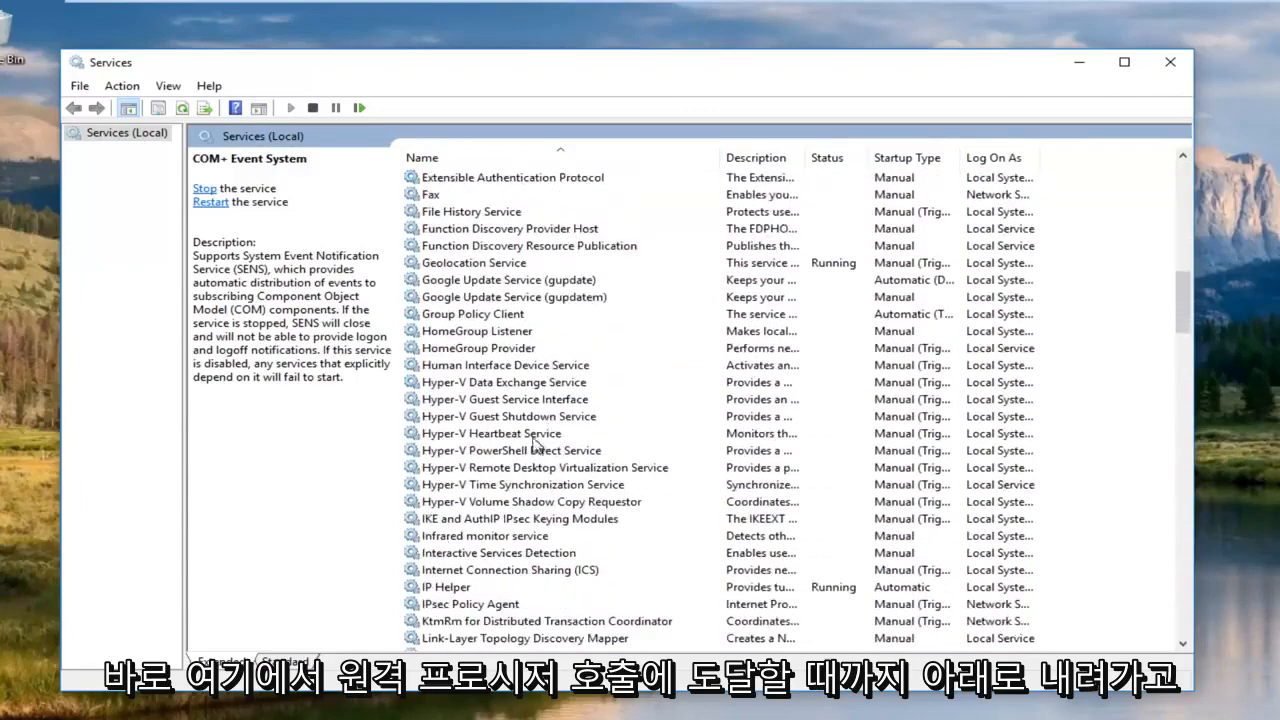
scroll(481, 455, down, 4)
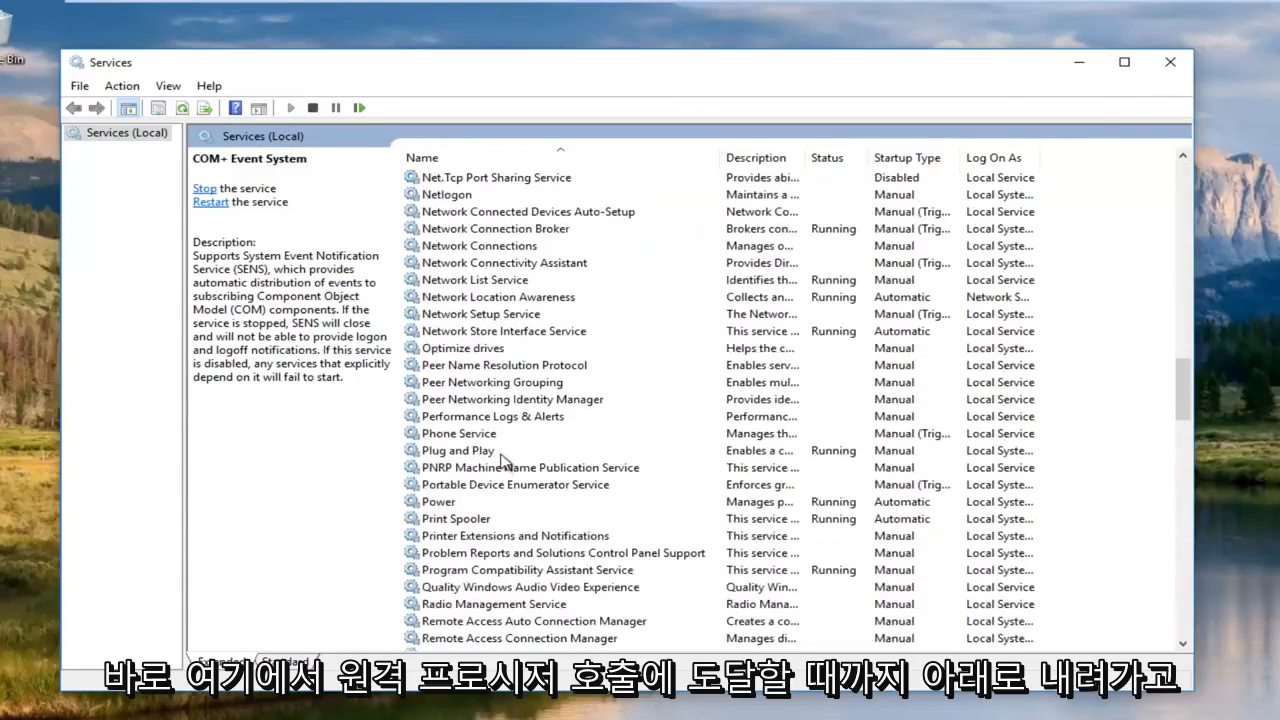
scroll(490, 440, down, 3)
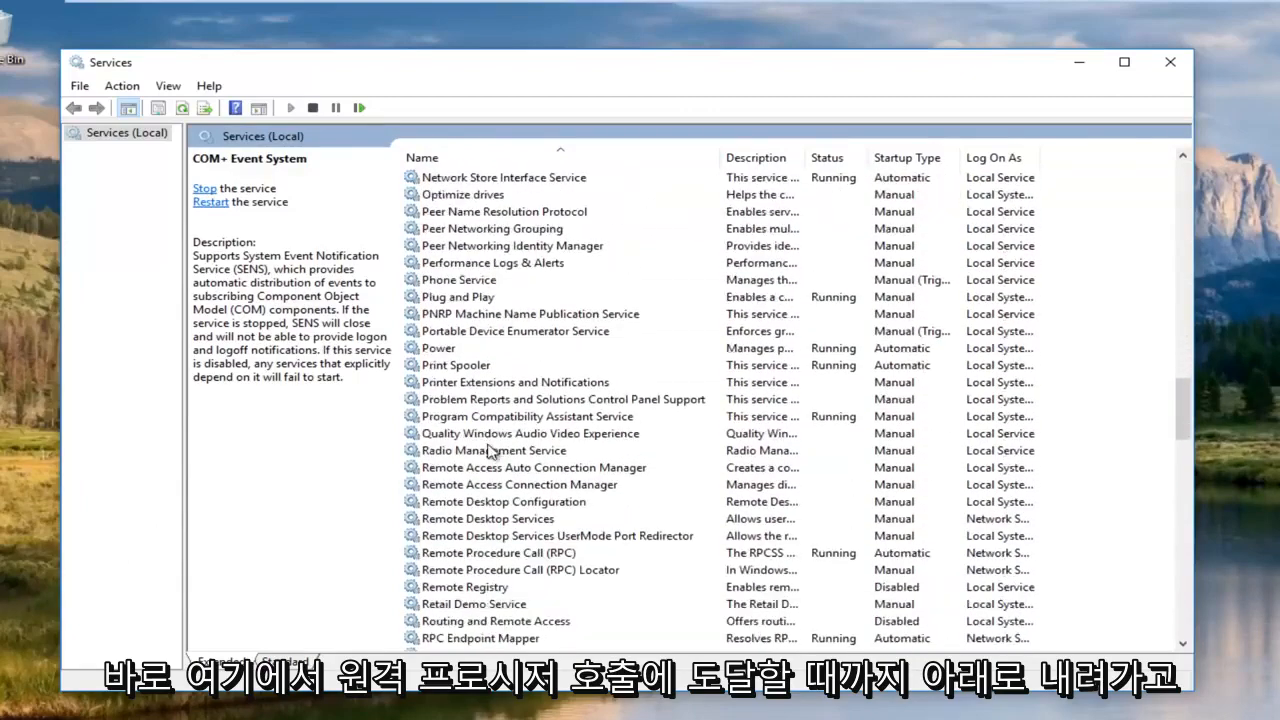
click(490, 553)
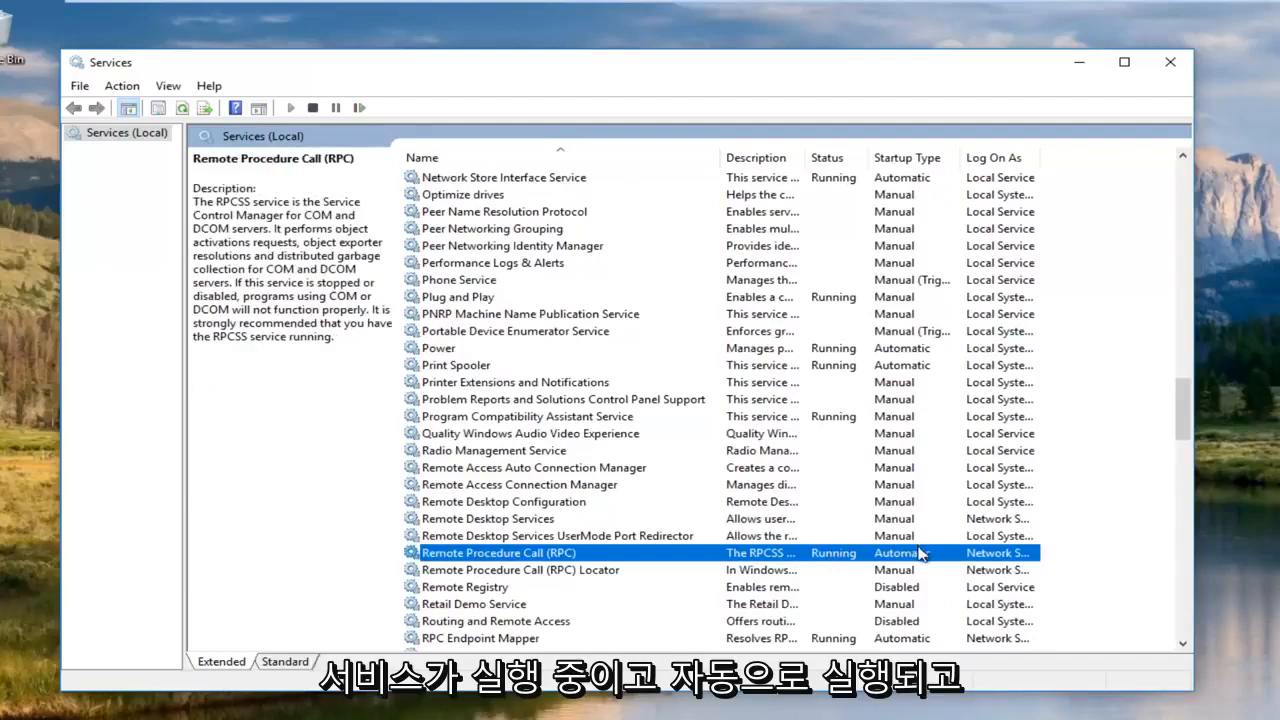
right_click(530, 552)
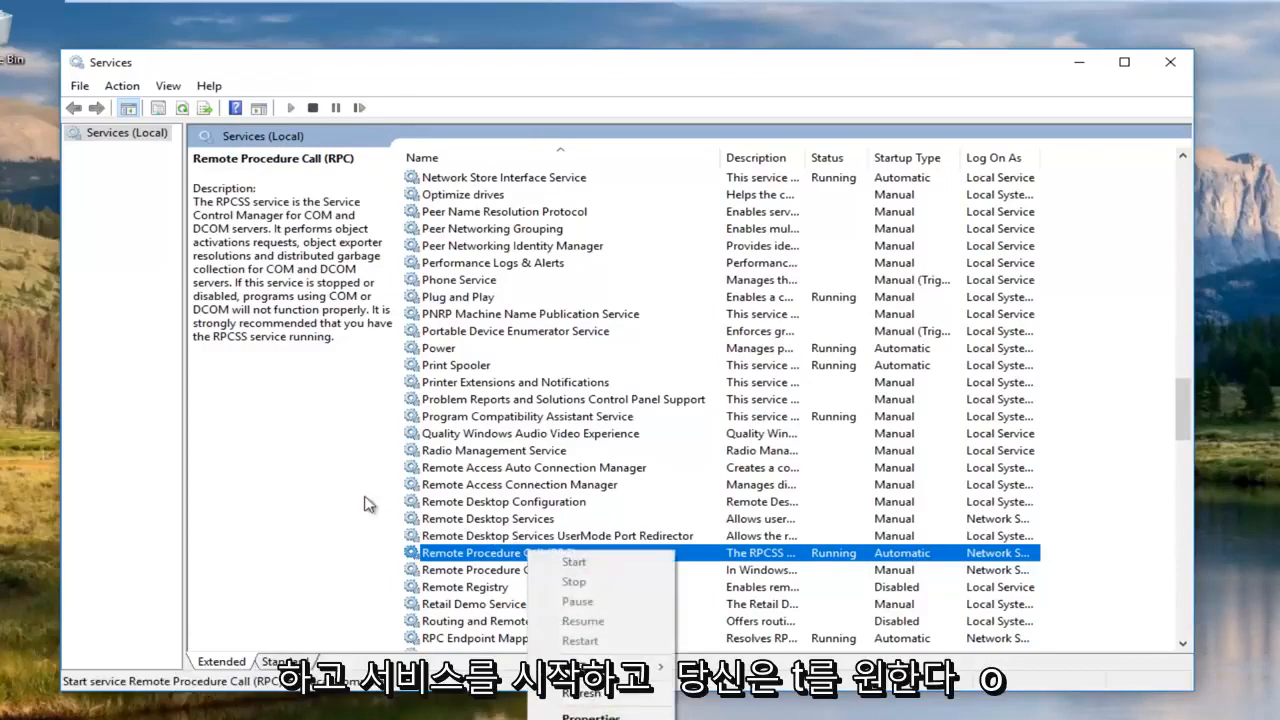
click(280, 506)
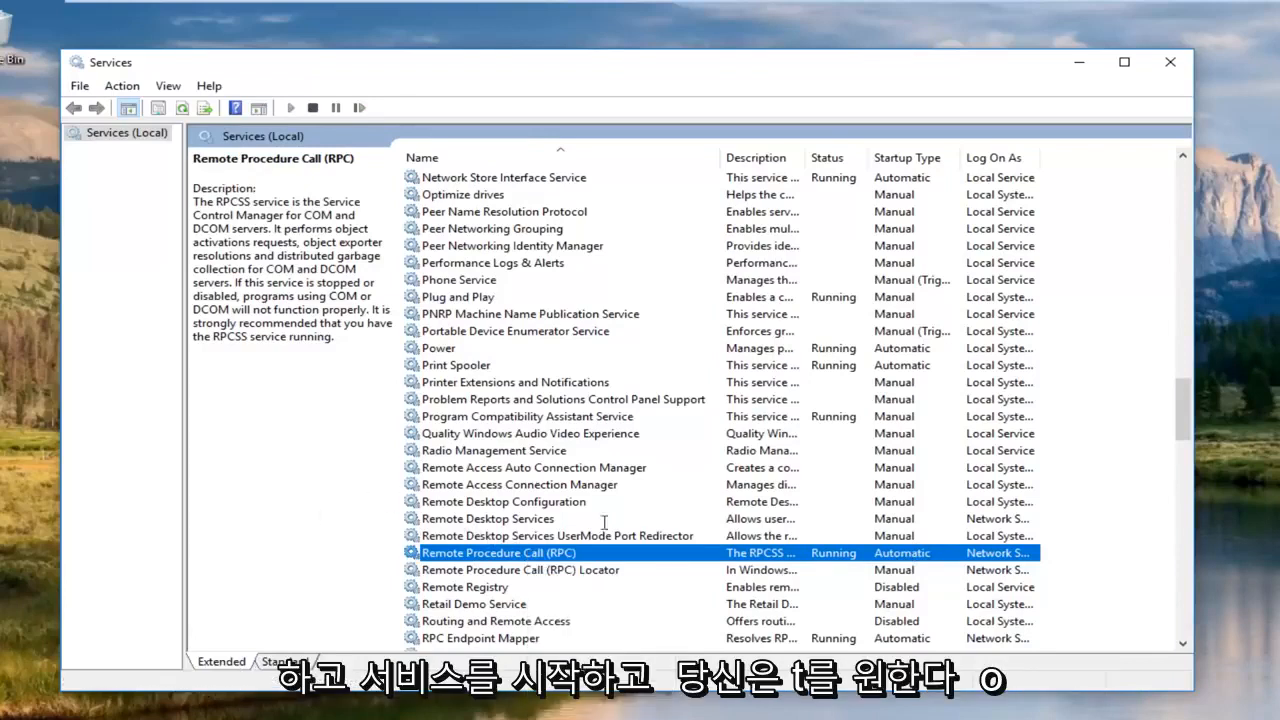
double_click(519, 553)
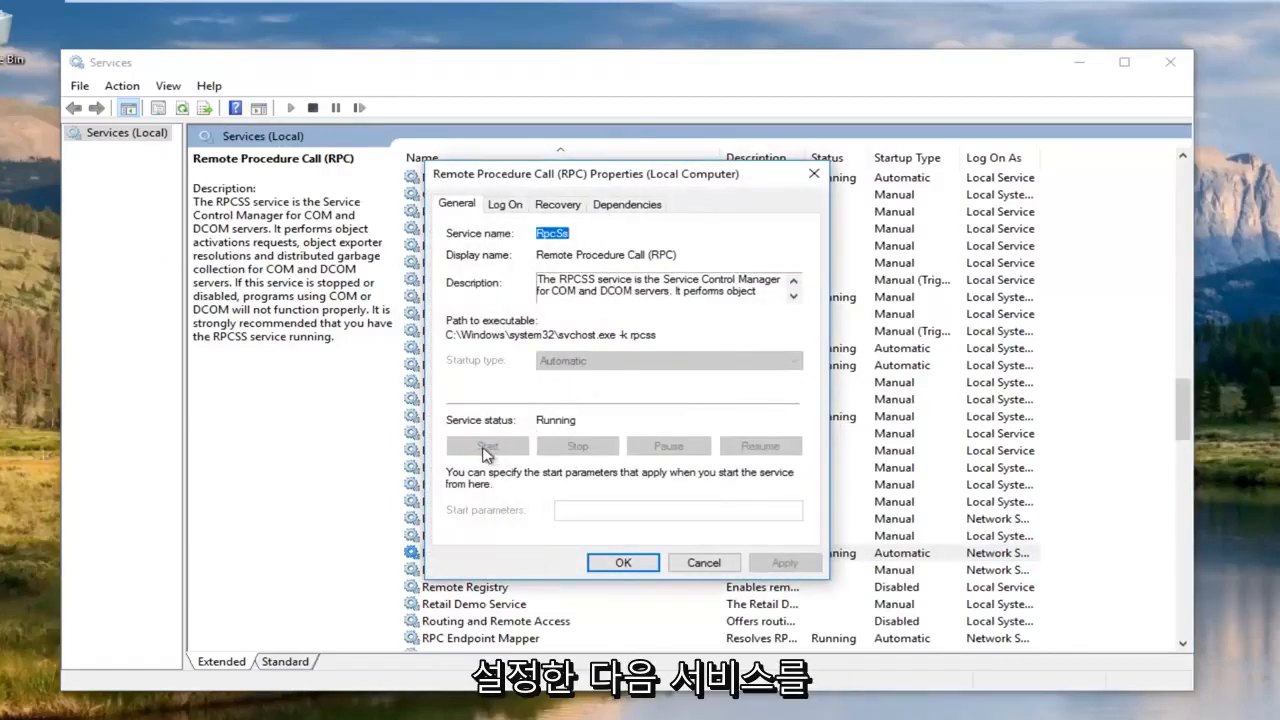
click(815, 174)
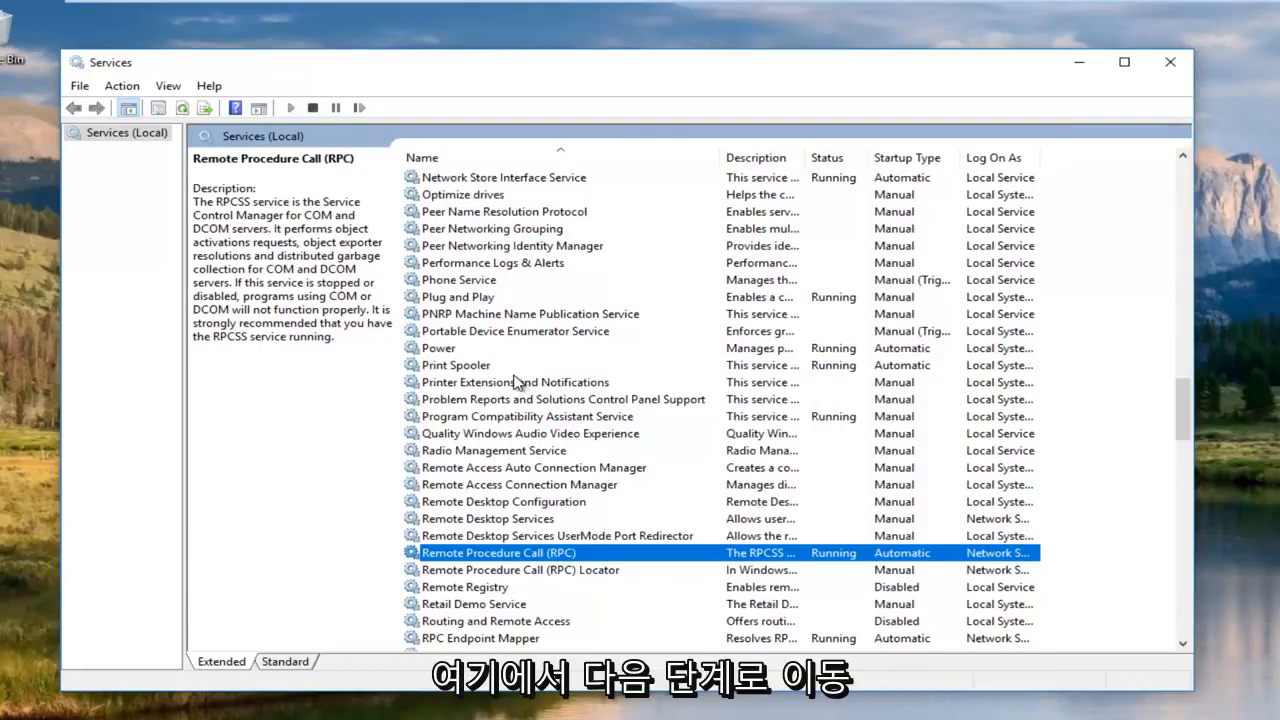
Close Services, open Run from the Start right-click menu, and clear its old entry.
click(1176, 62)
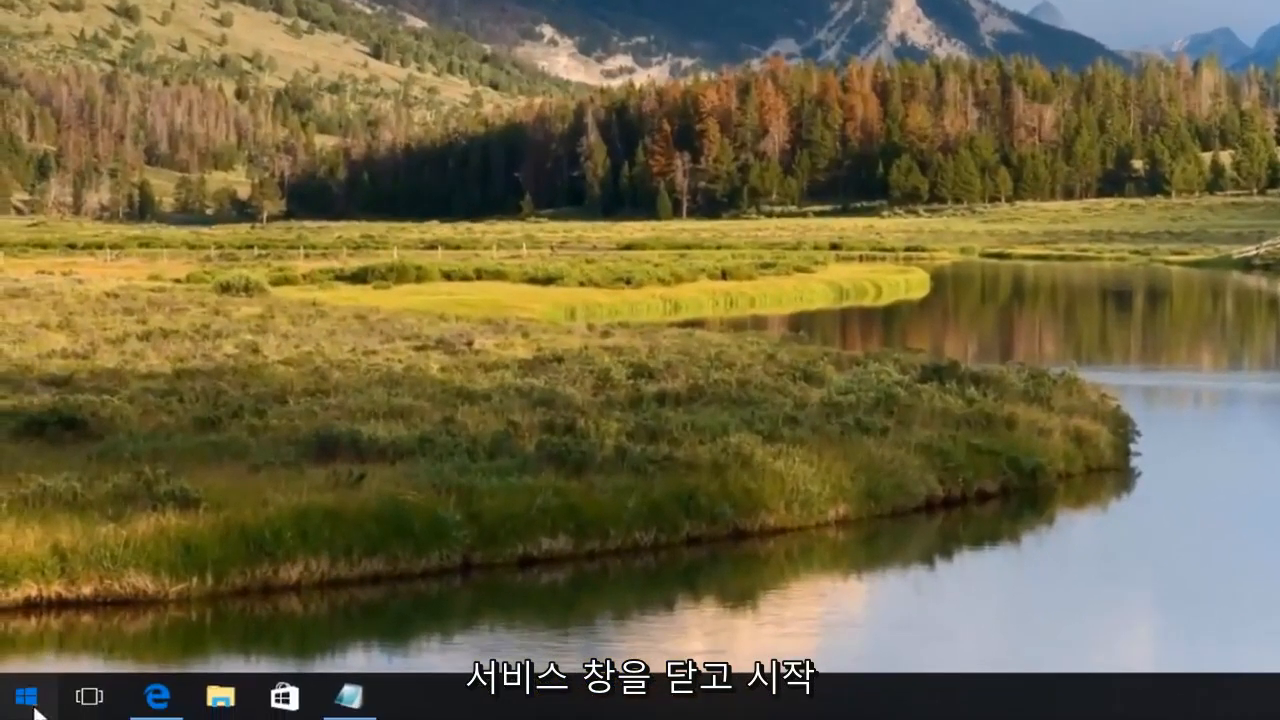
click(34, 710)
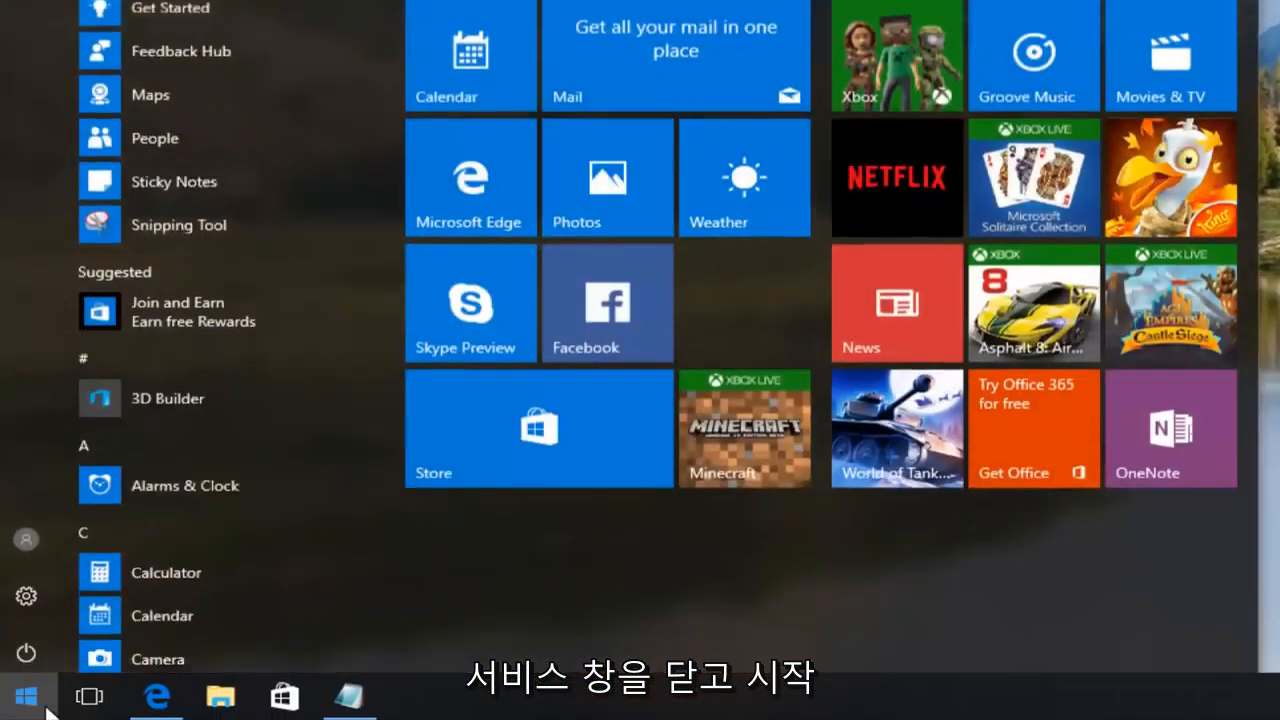
key(Escape)
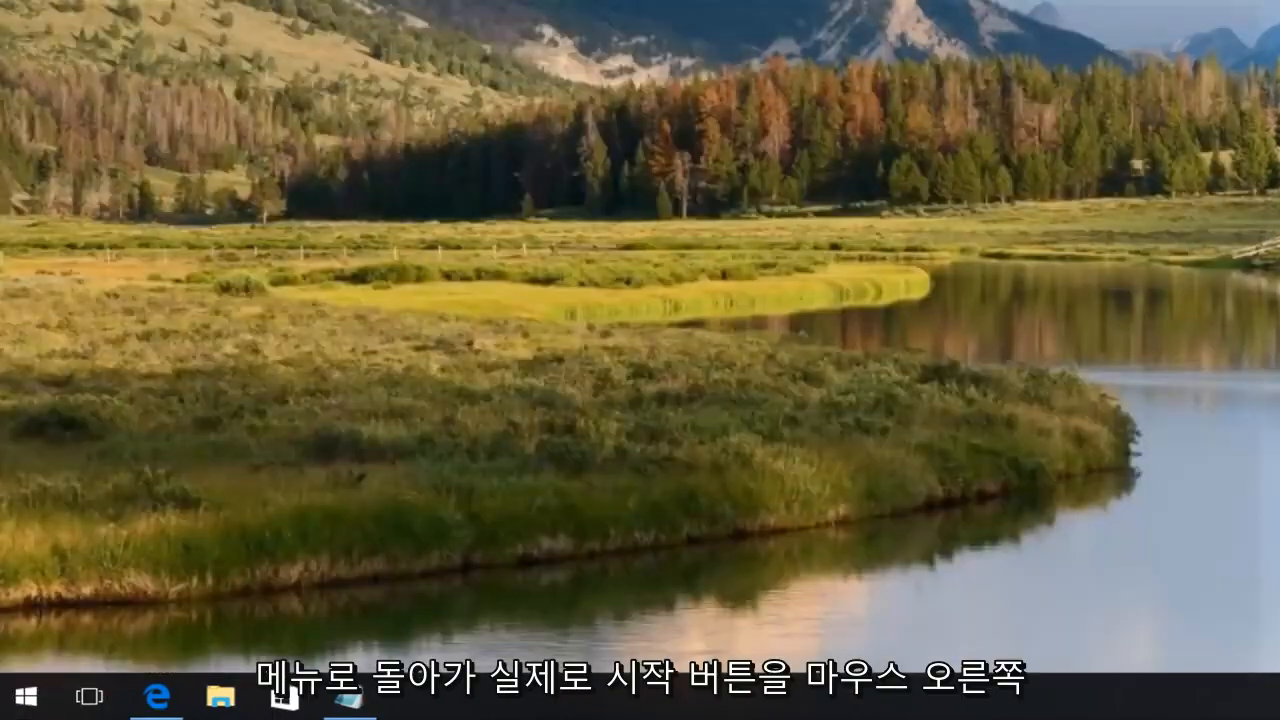
right_click(30, 702)
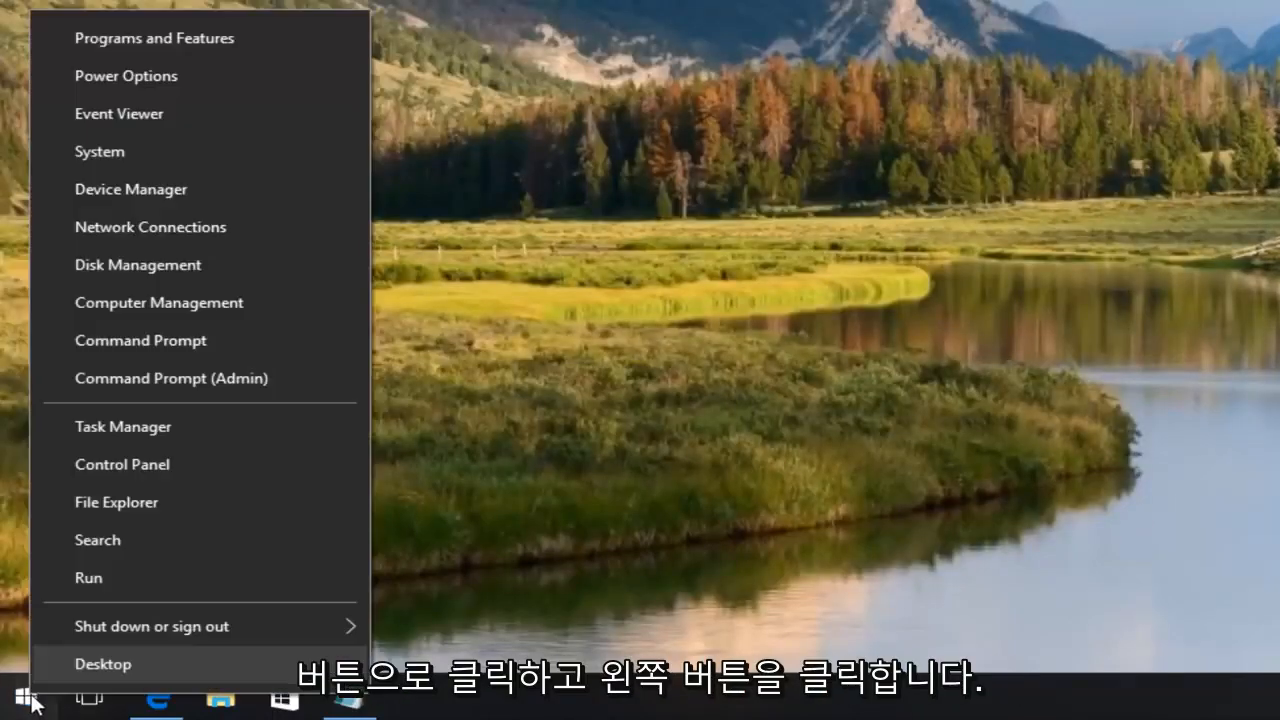
click(136, 582)
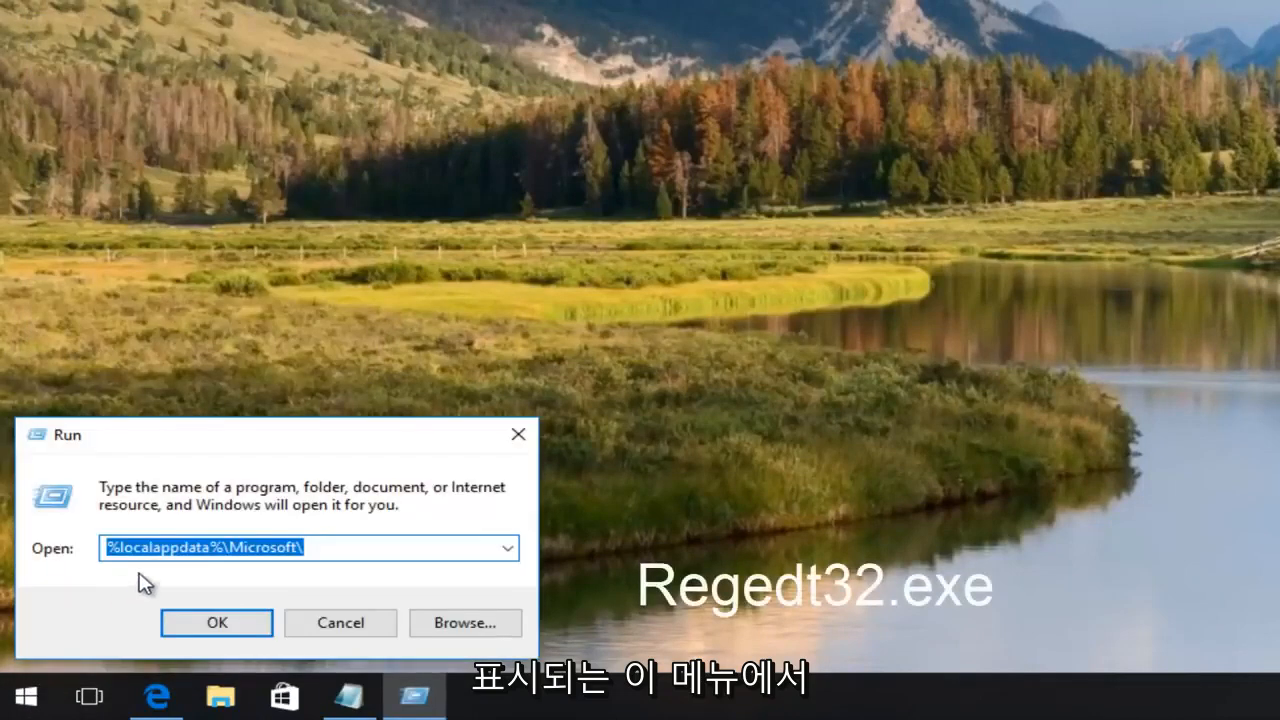
key(BackSpace)
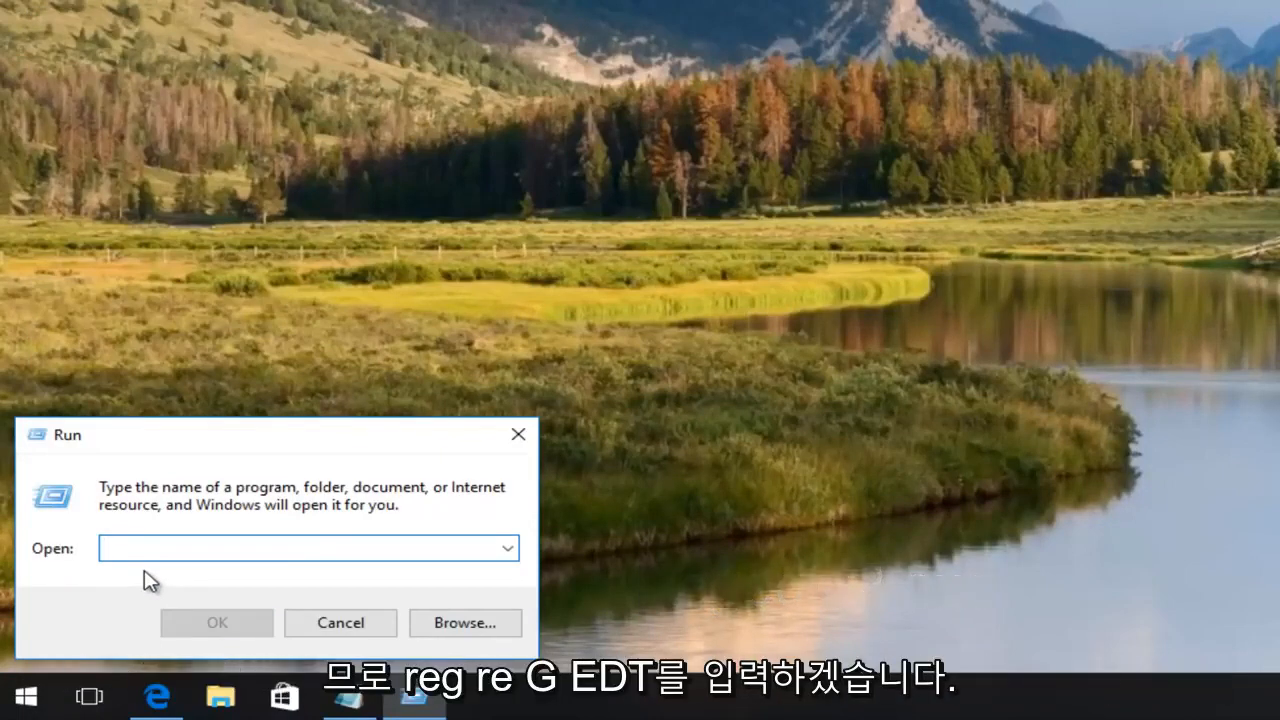
Run Regedt32.exe and approve the User Account Control prompt.
text(e)
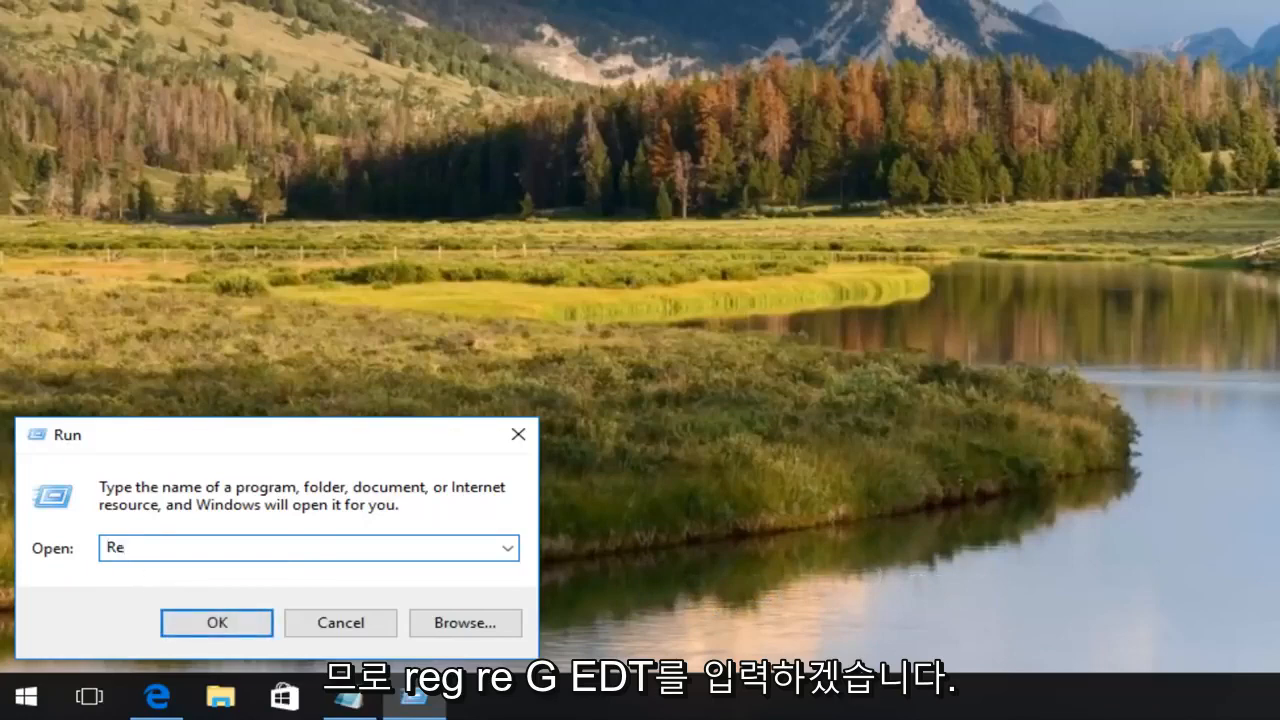
text(gedt32.exe)
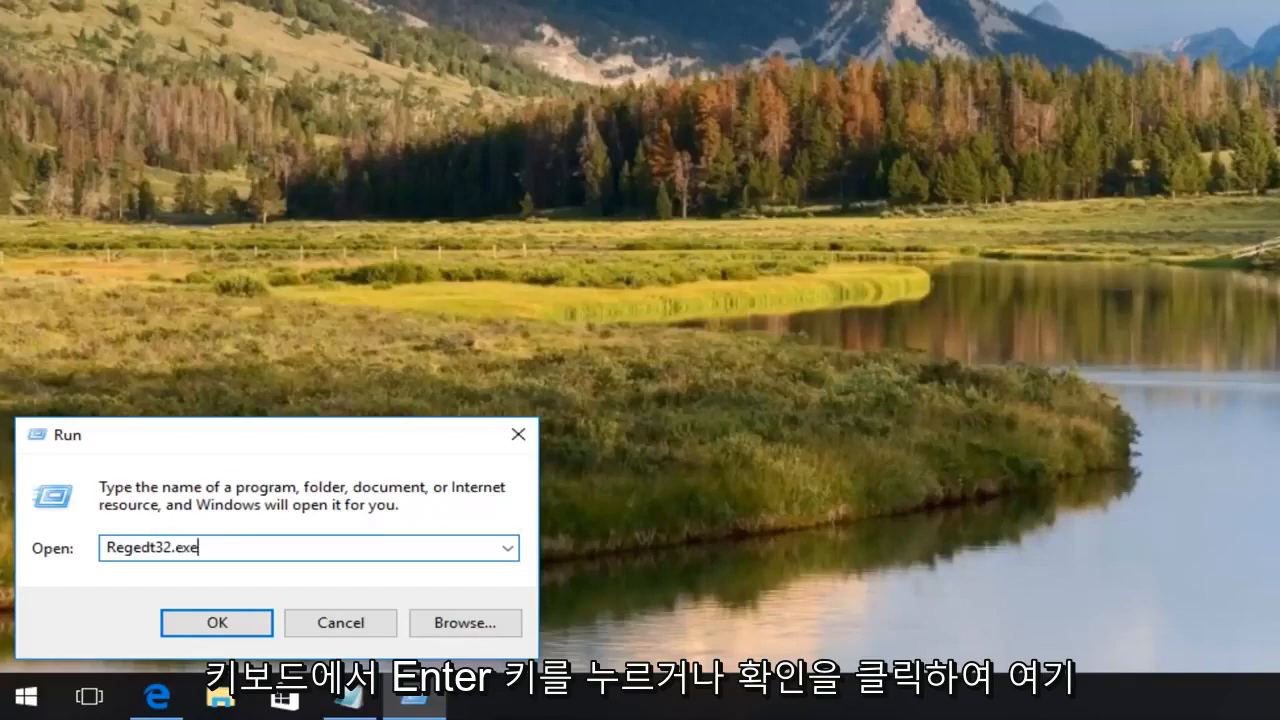
key(Return)
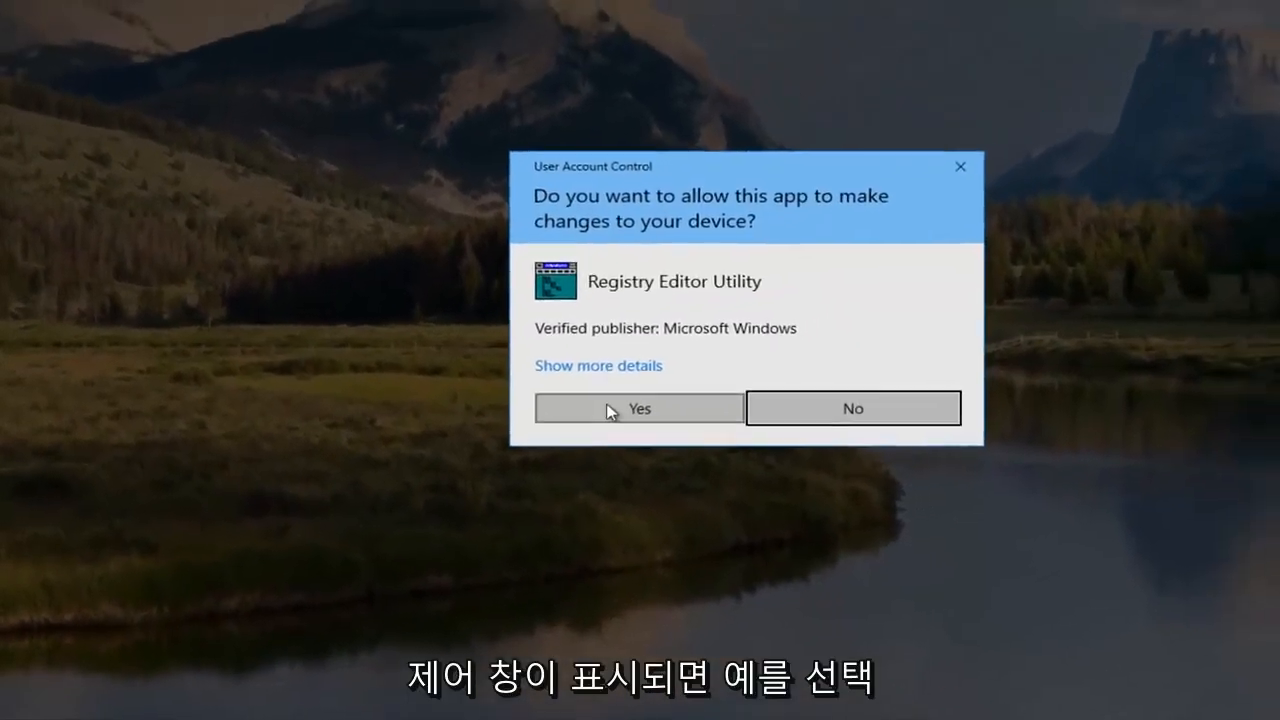
click(635, 398)
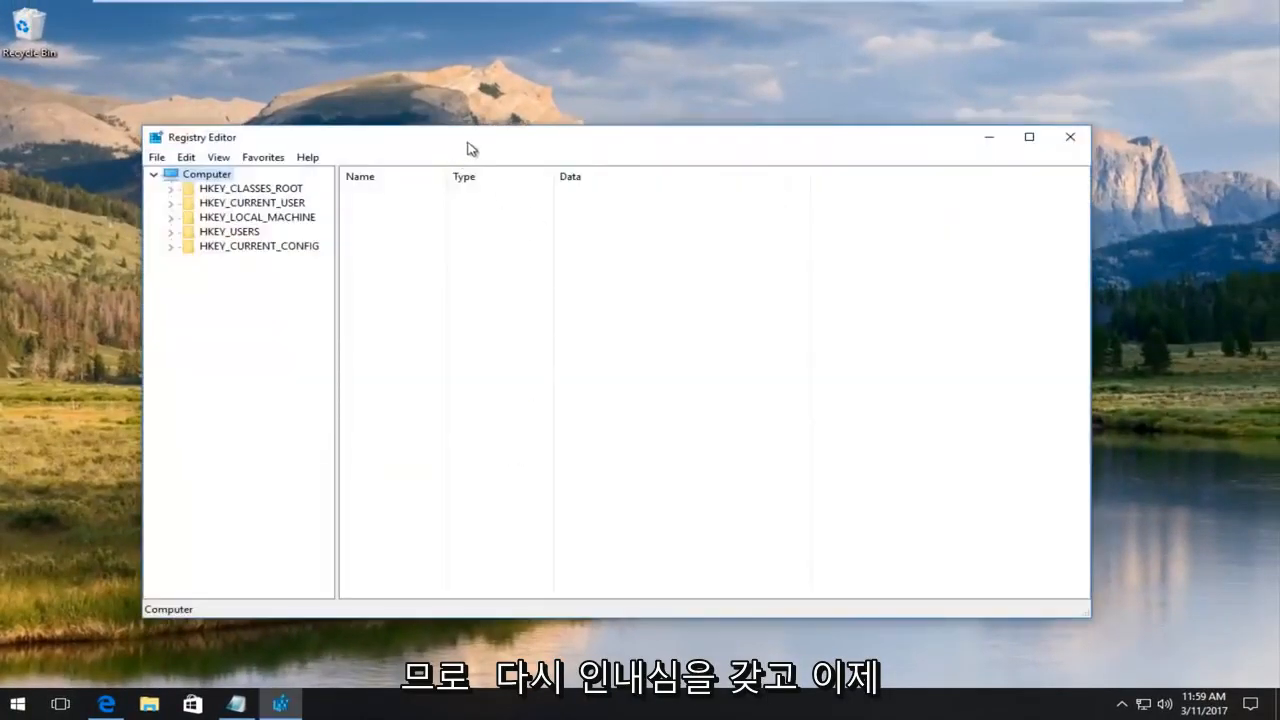
Expand HKEY_CURRENT_USER and its Software key in the Registry Editor tree.
drag(467, 148, 480, 131)
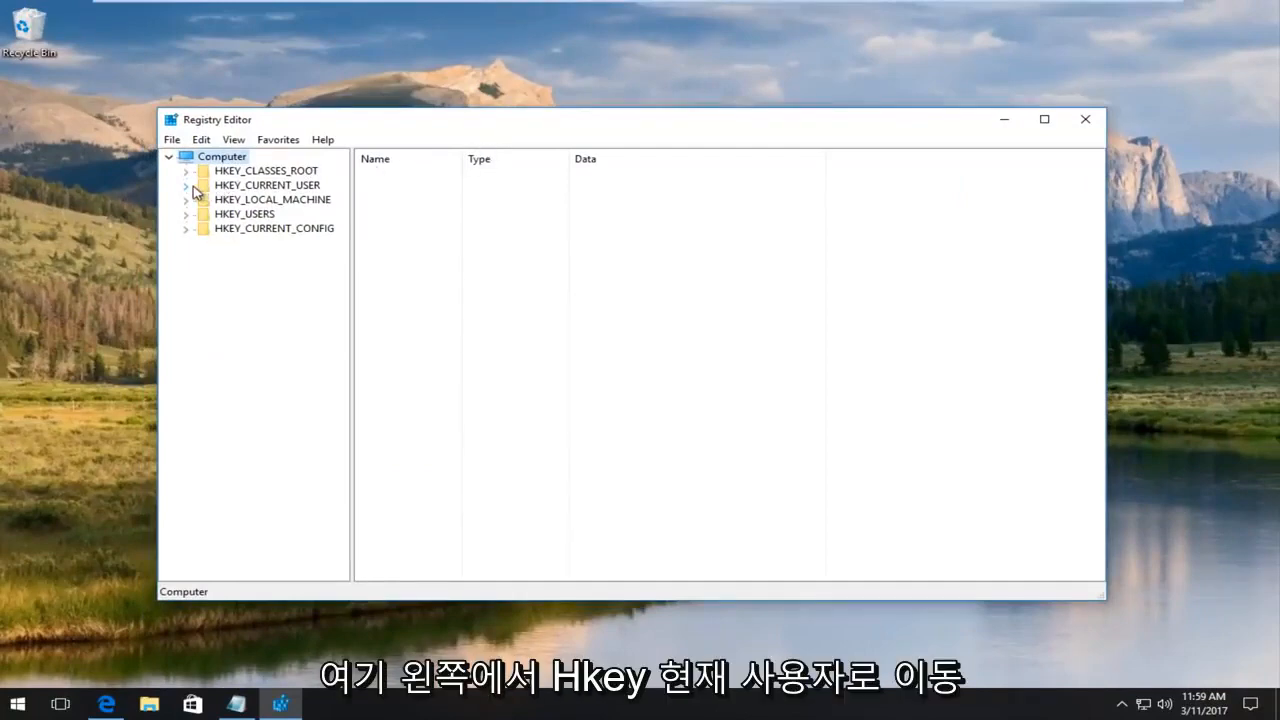
double_click(229, 187)
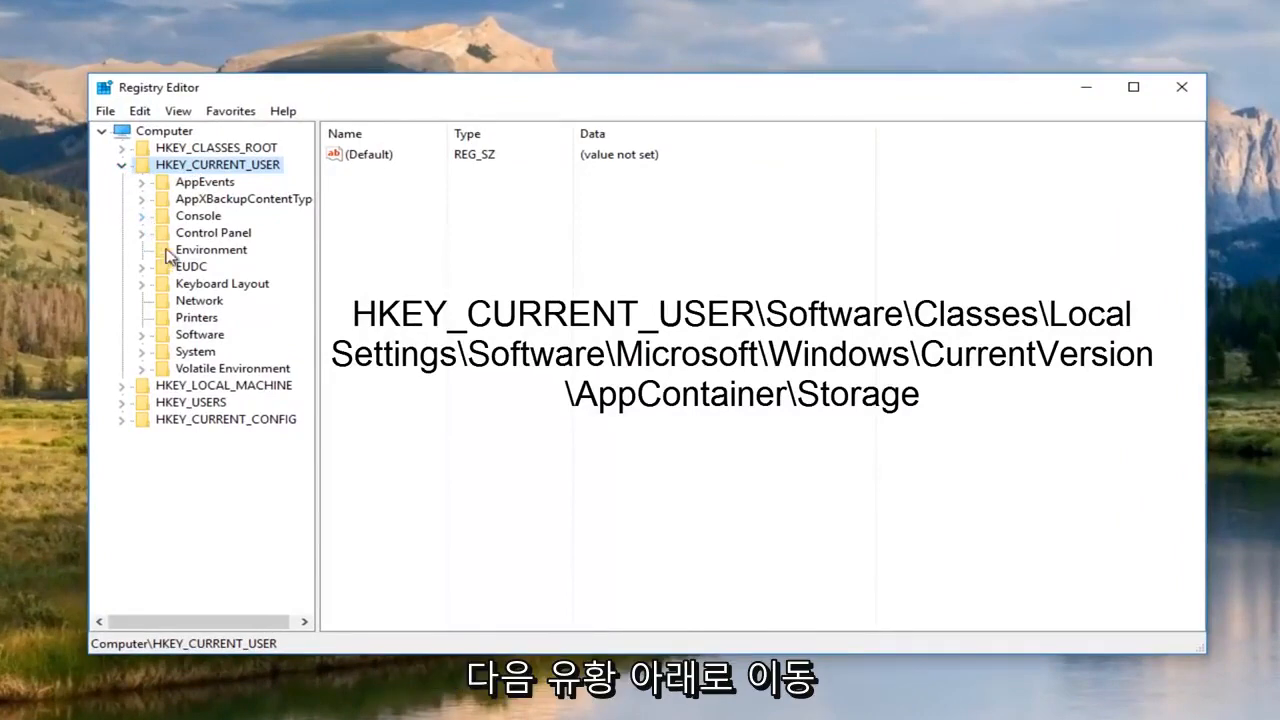
double_click(186, 339)
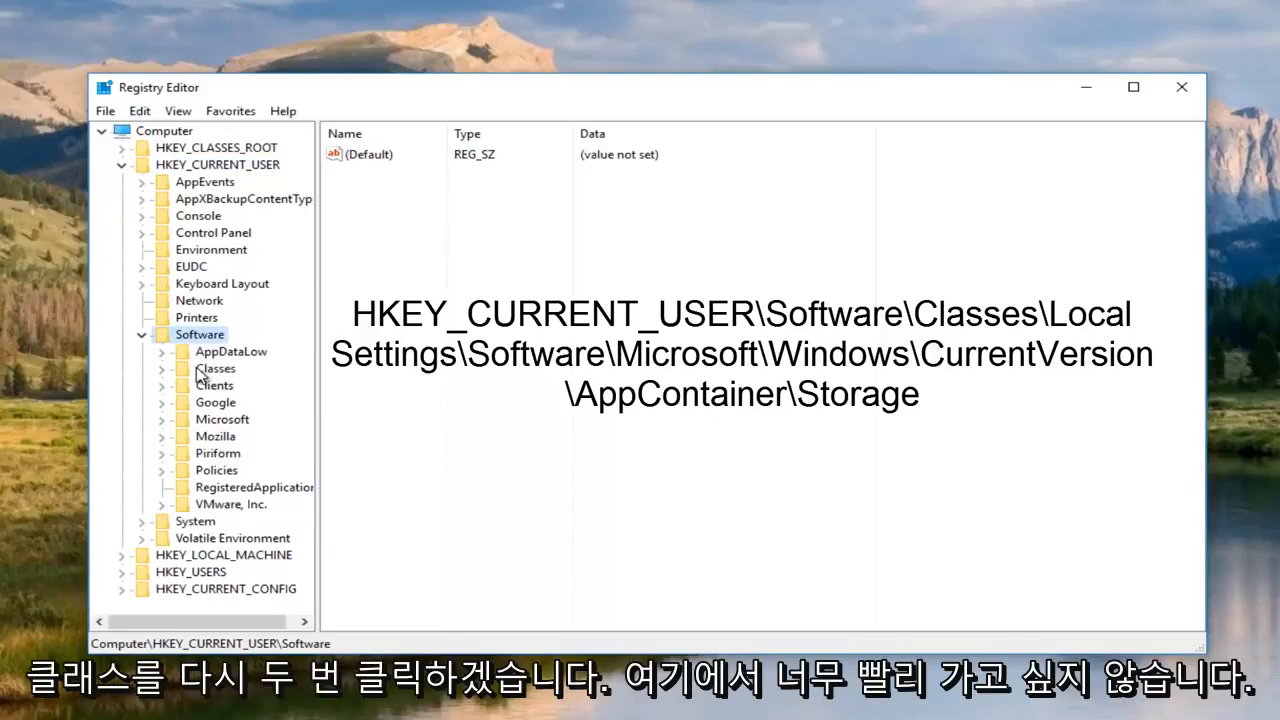
Expand Software\Classes, widen the tree pane, and scroll down to Local Settings.
double_click(198, 369)
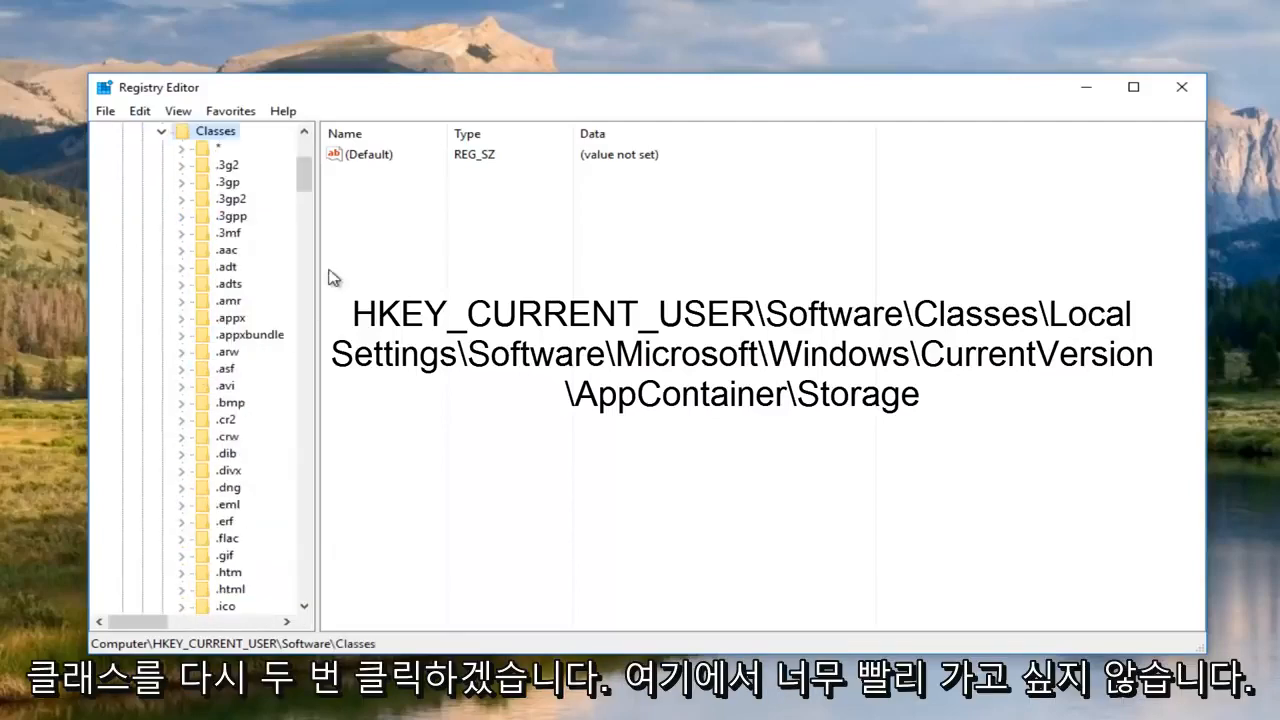
drag(316, 190, 443, 192)
scroll(285, 282, up, 5)
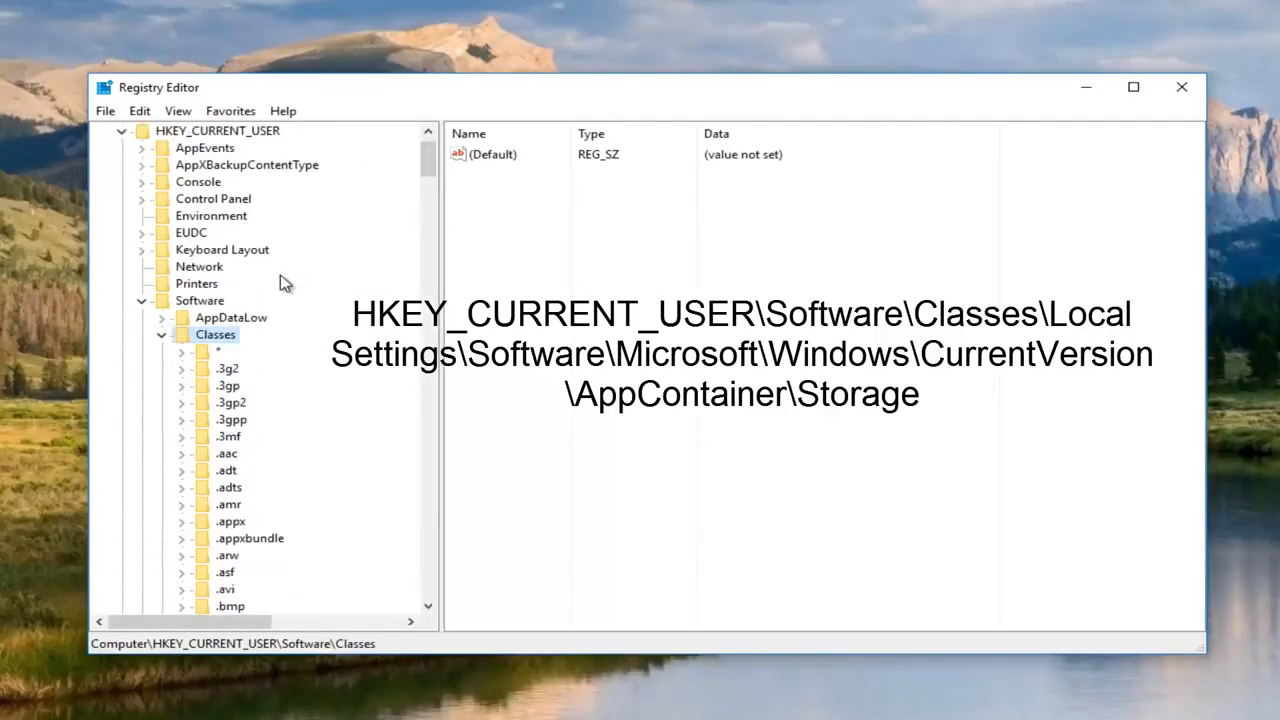
scroll(285, 287, down, 3)
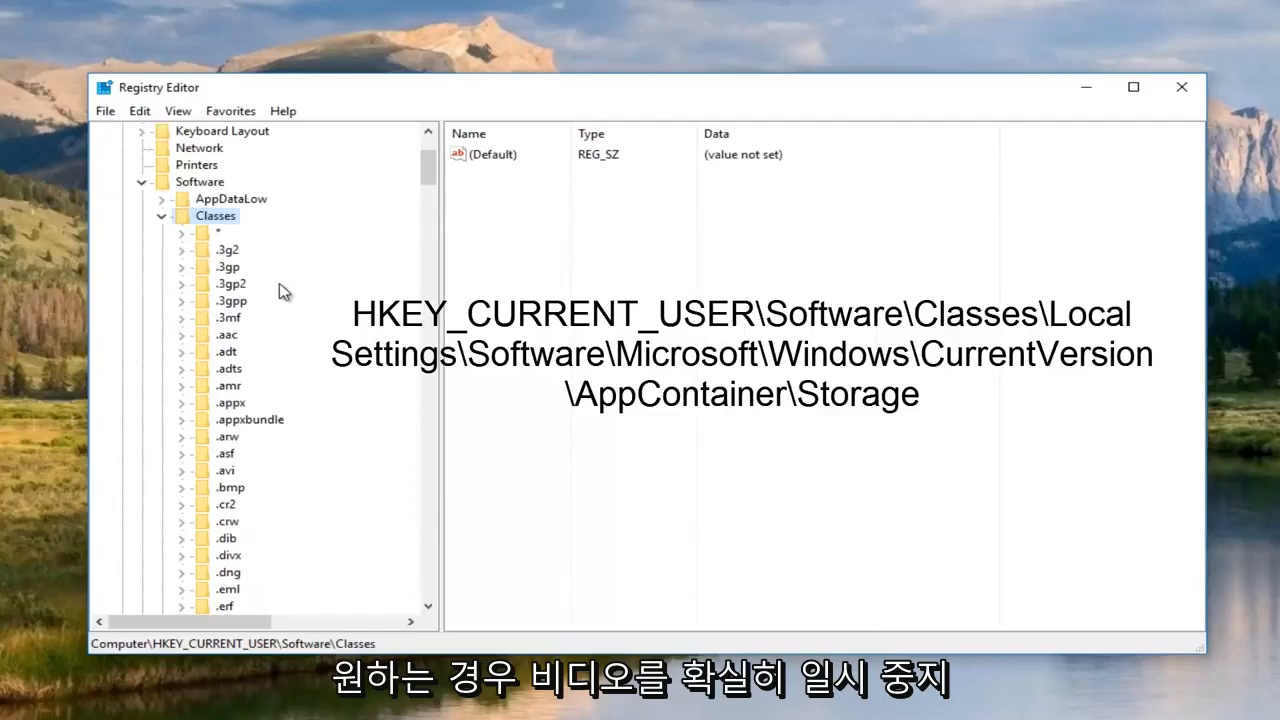
scroll(284, 292, down, 1)
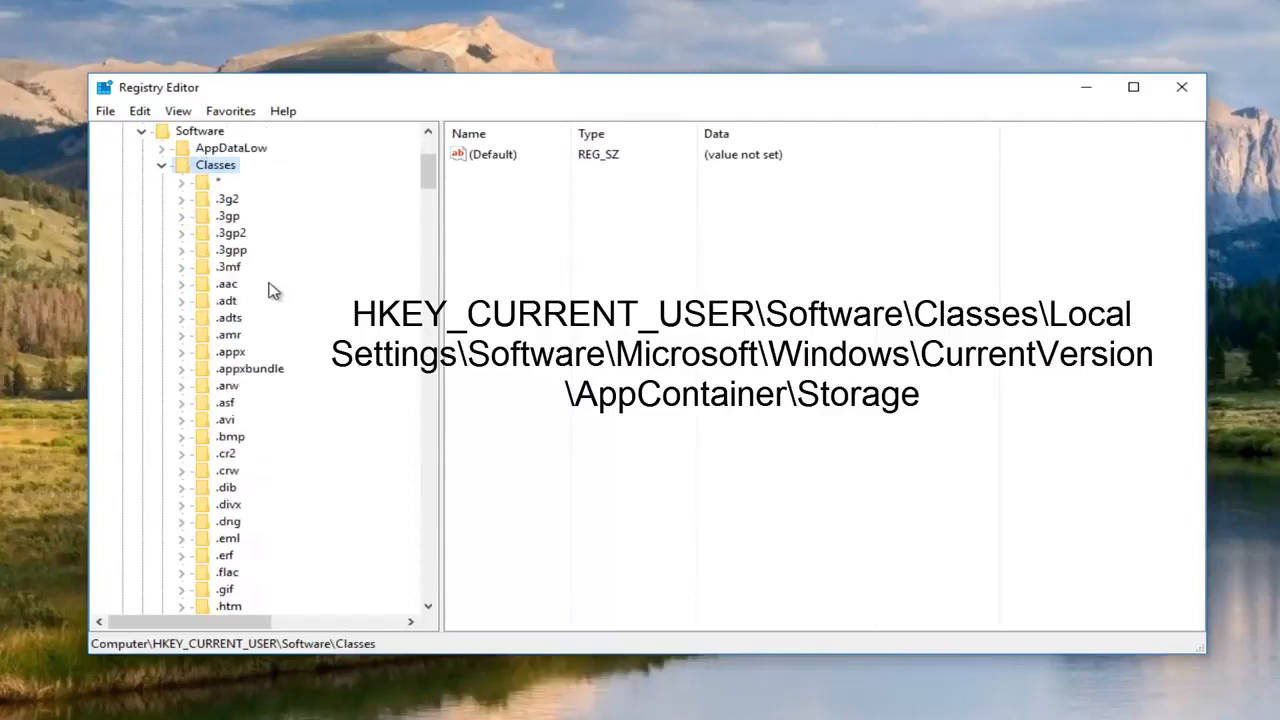
scroll(267, 290, down, 1)
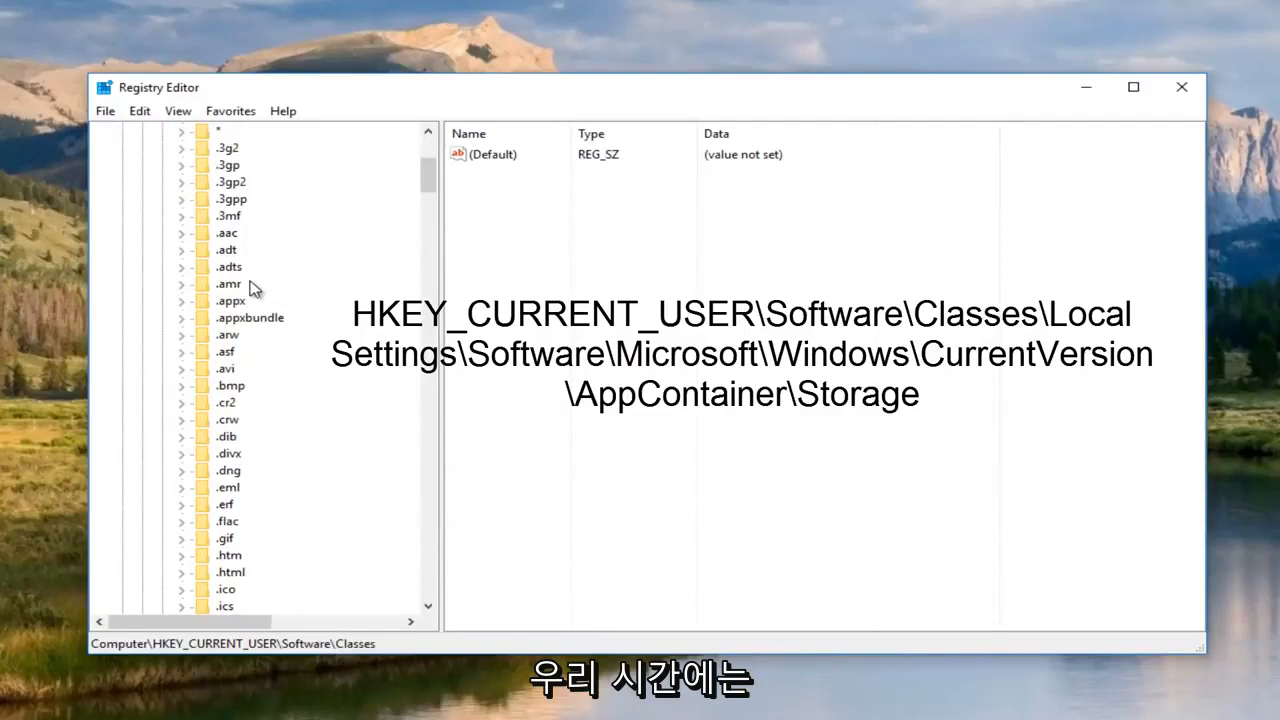
scroll(251, 288, down, 5)
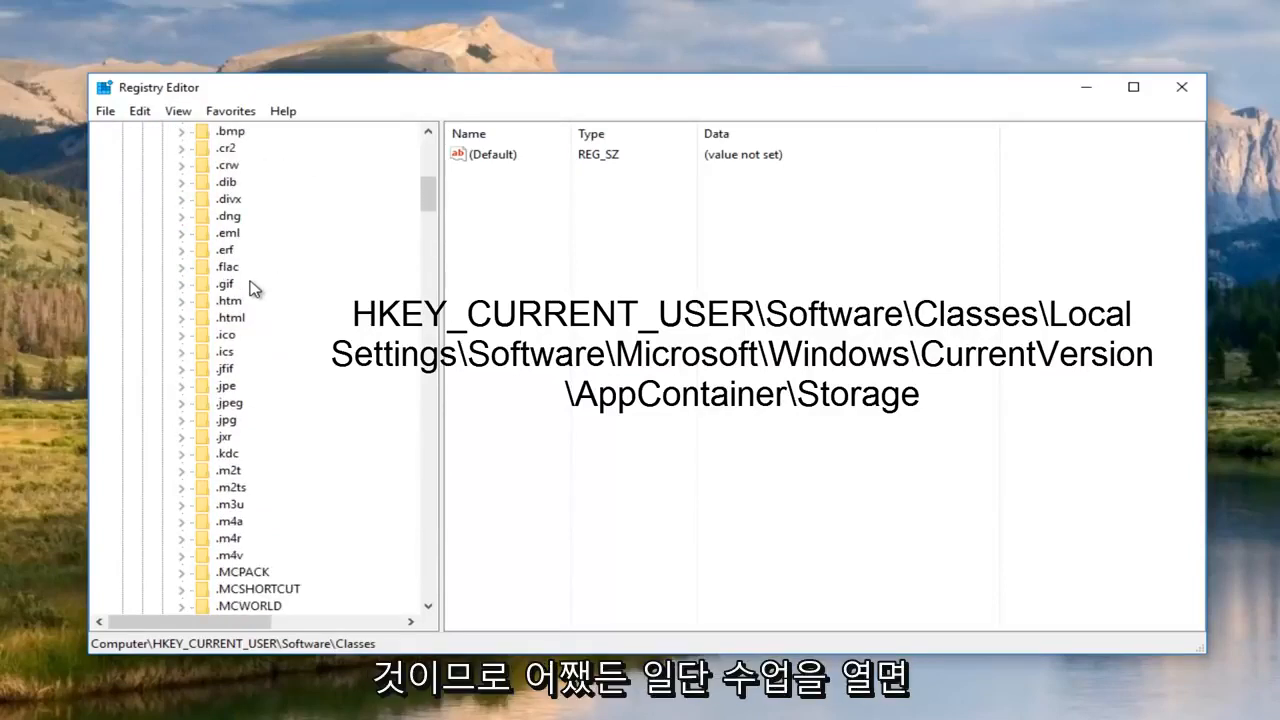
scroll(251, 288, down, 12)
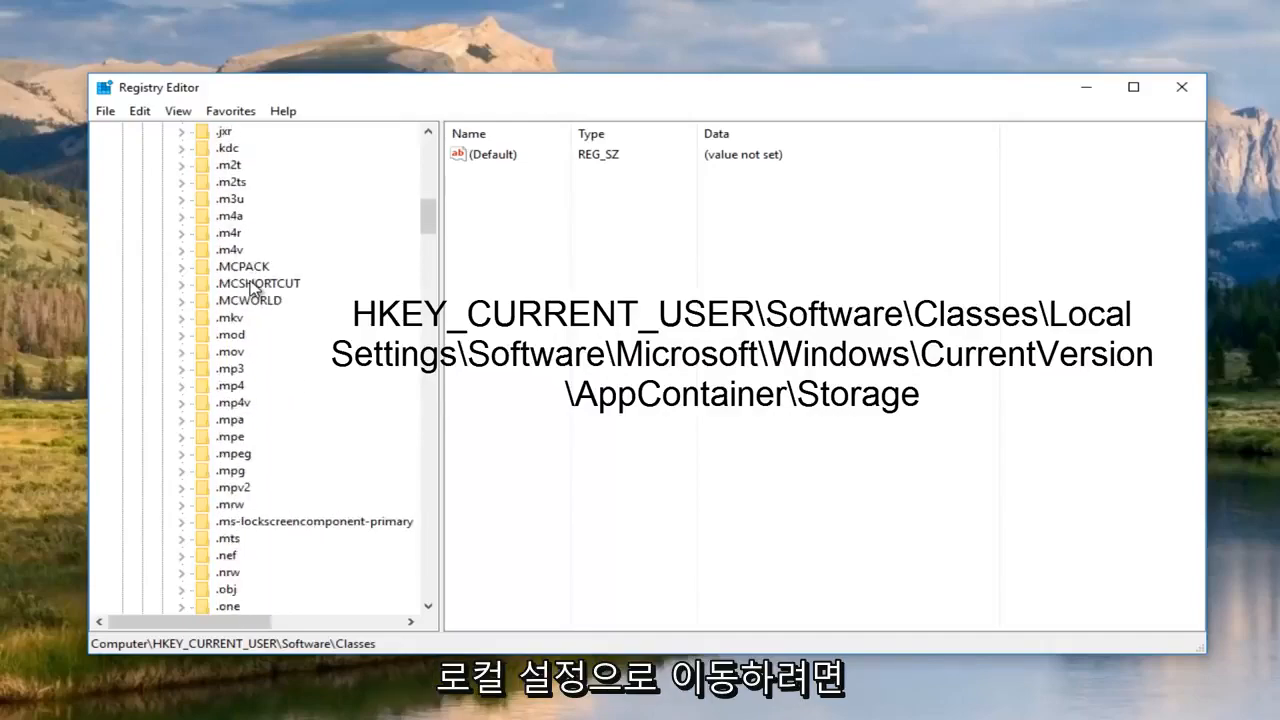
scroll(251, 288, down, 20)
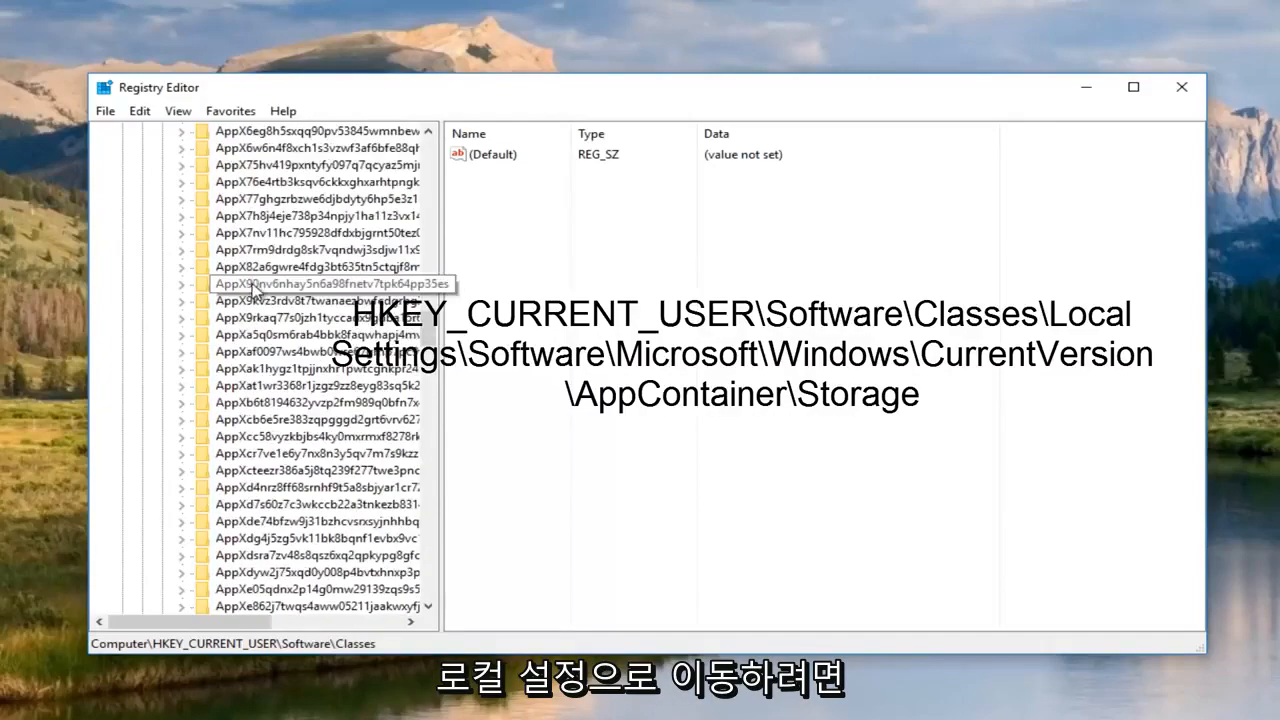
scroll(255, 288, down, 20)
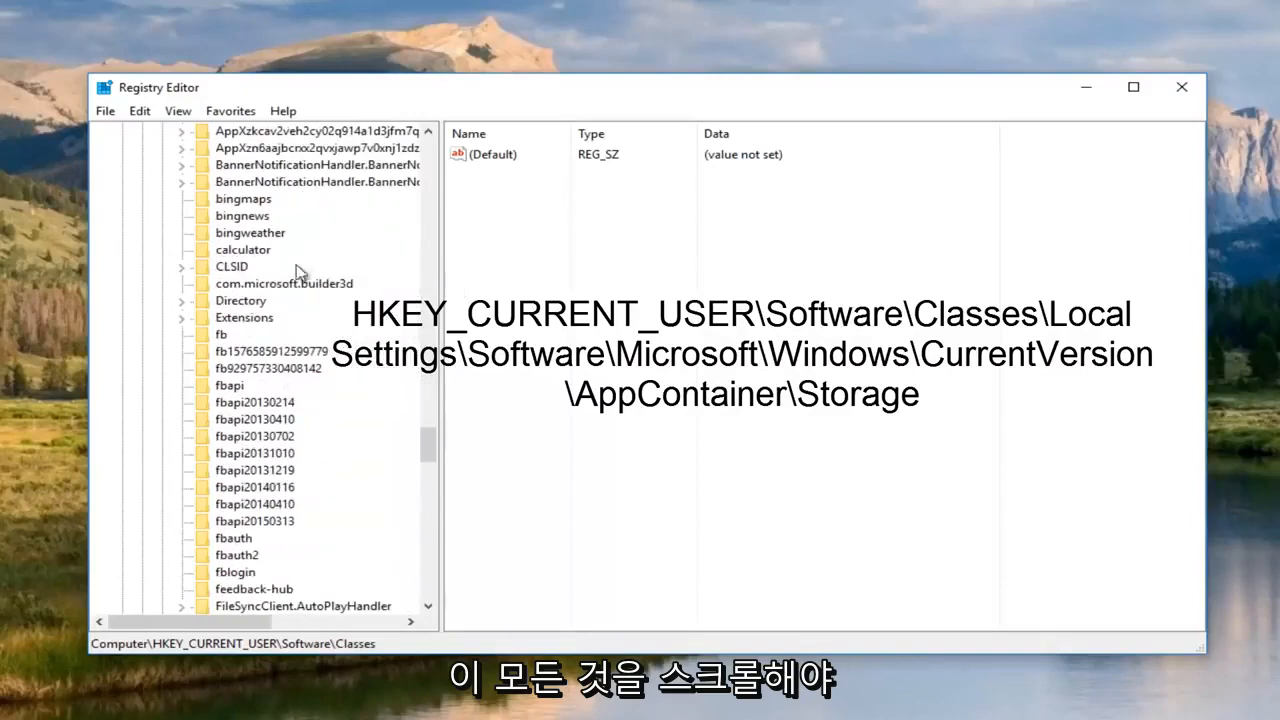
scroll(248, 376, down, 6)
scroll(250, 368, up, 3)
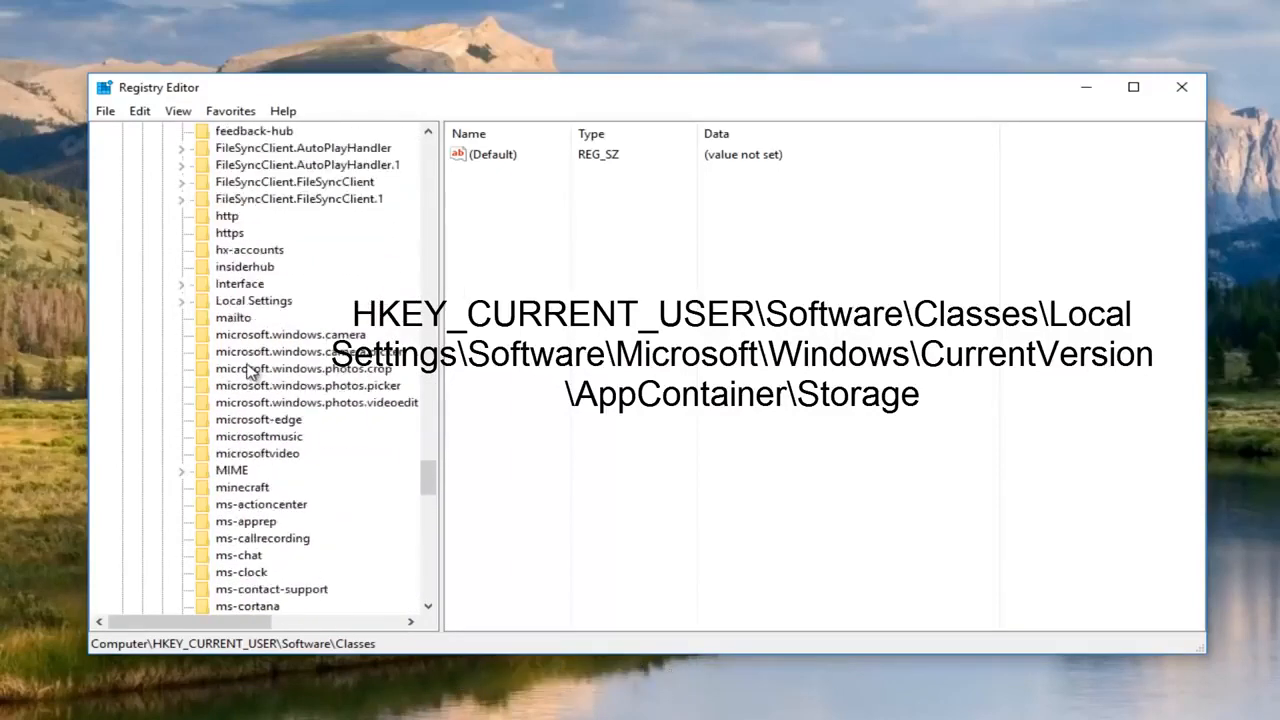
scroll(251, 364, up, 1)
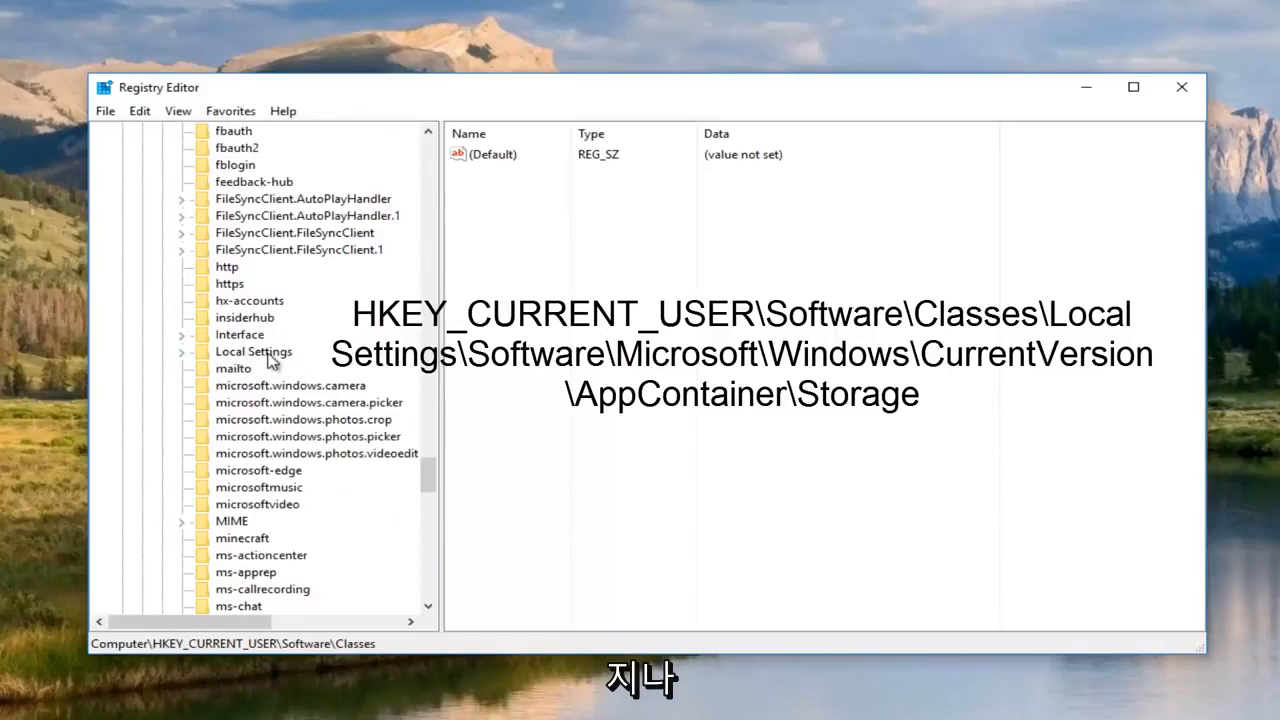
Expand Local Settings\Software\Microsoft\Windows\CurrentVersion\AppContainer down to its Storage key.
double_click(272, 356)
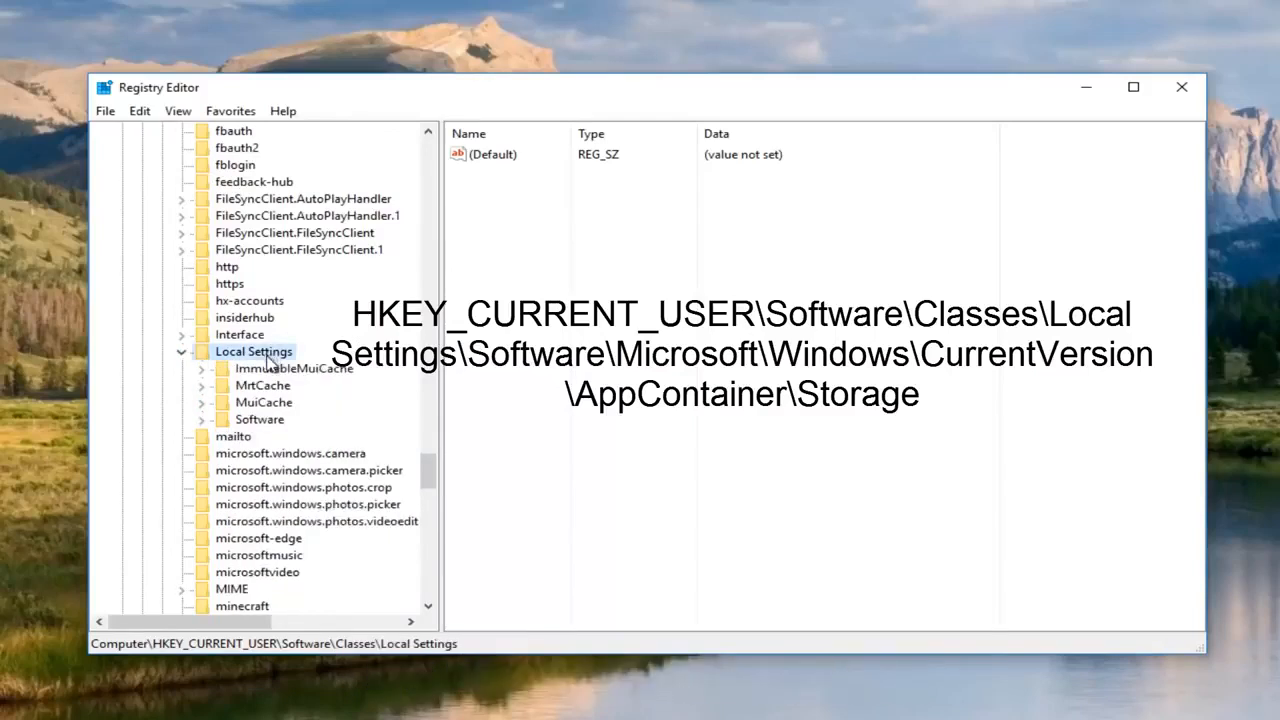
double_click(248, 421)
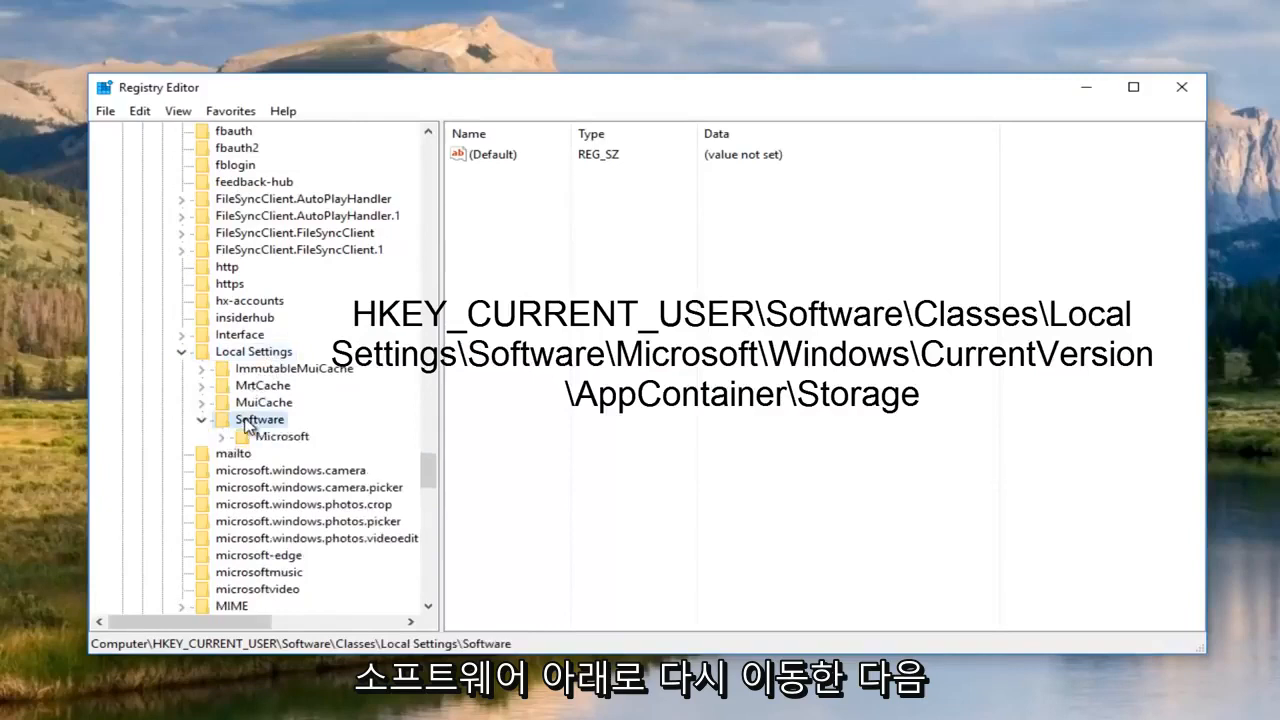
double_click(275, 437)
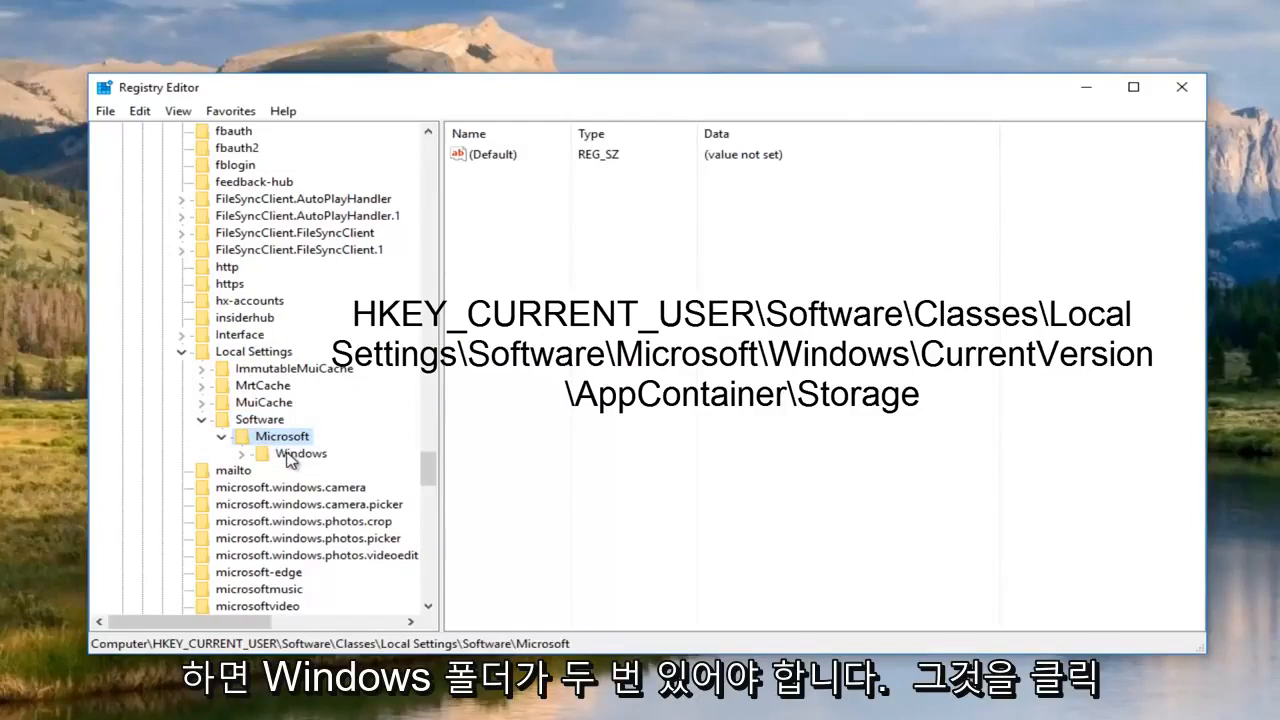
double_click(290, 454)
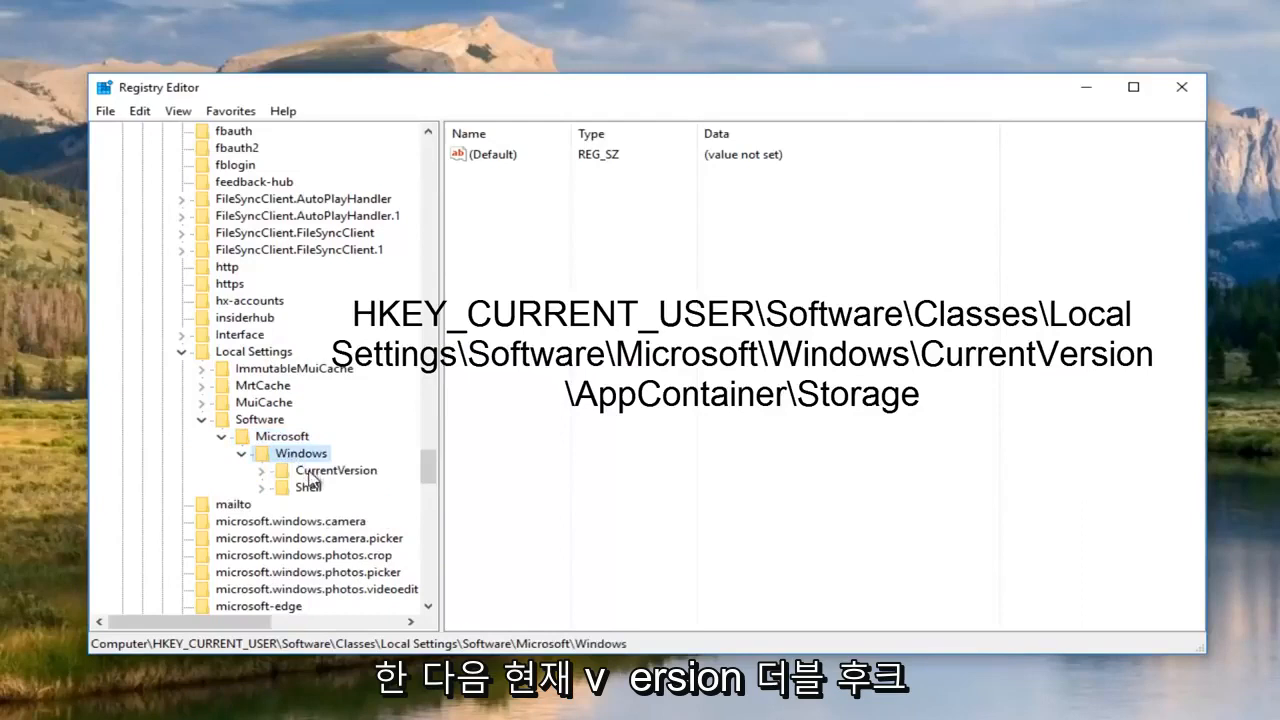
double_click(310, 476)
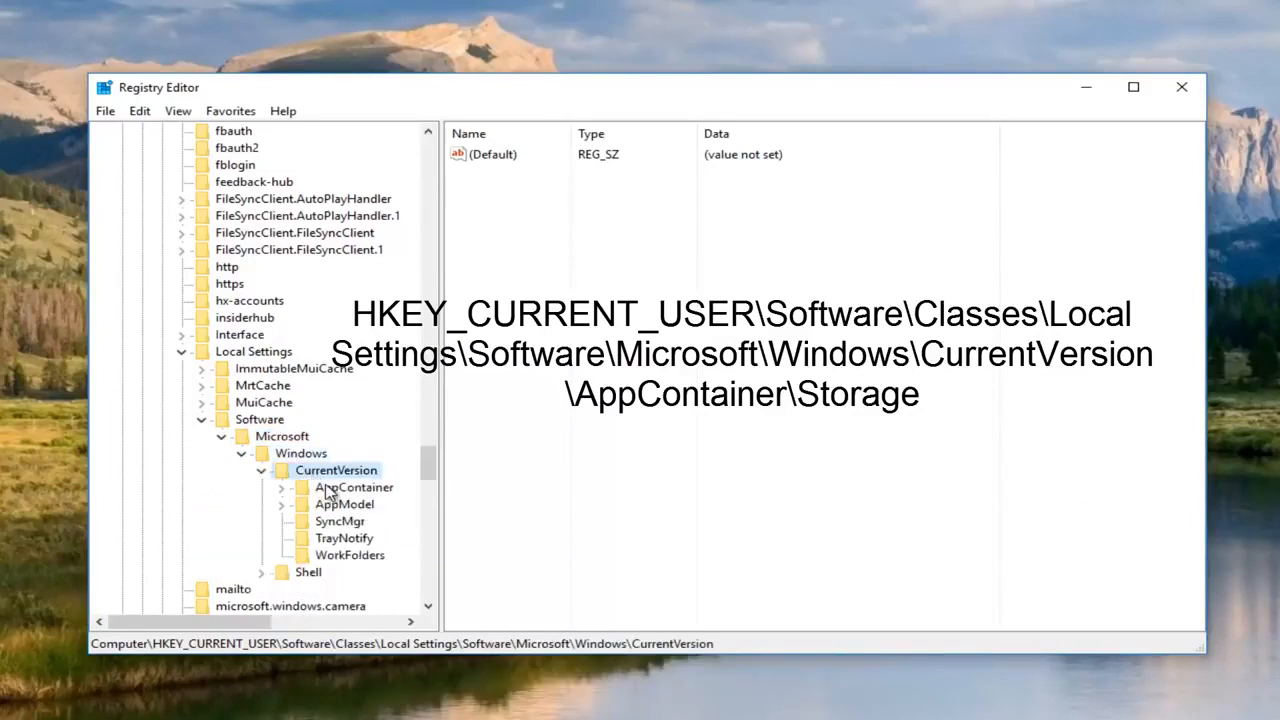
double_click(328, 488)
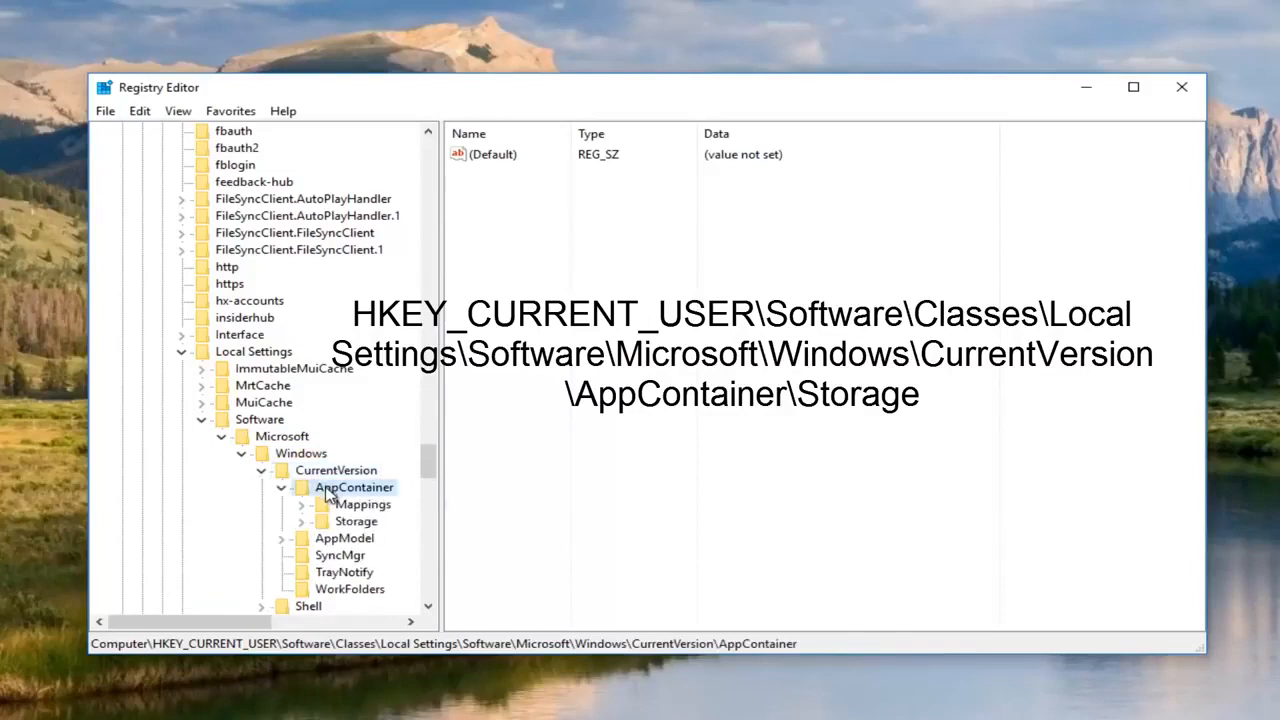
click(336, 521)
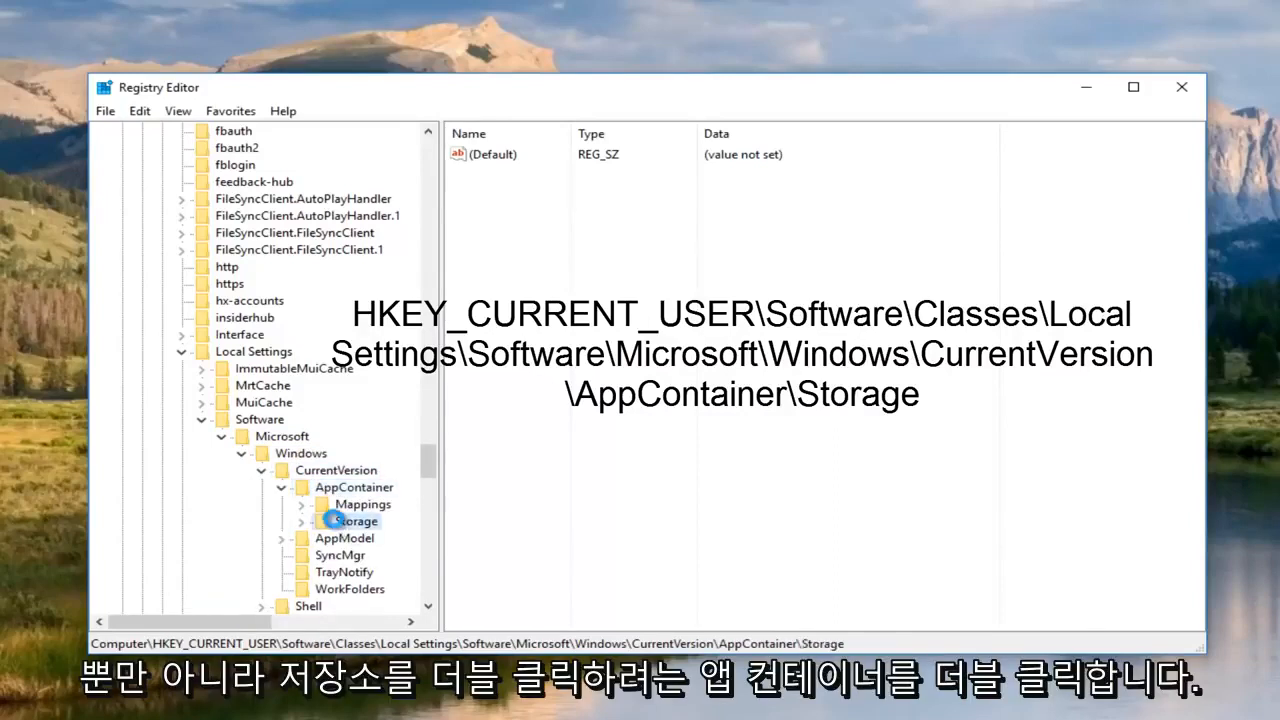
double_click(336, 521)
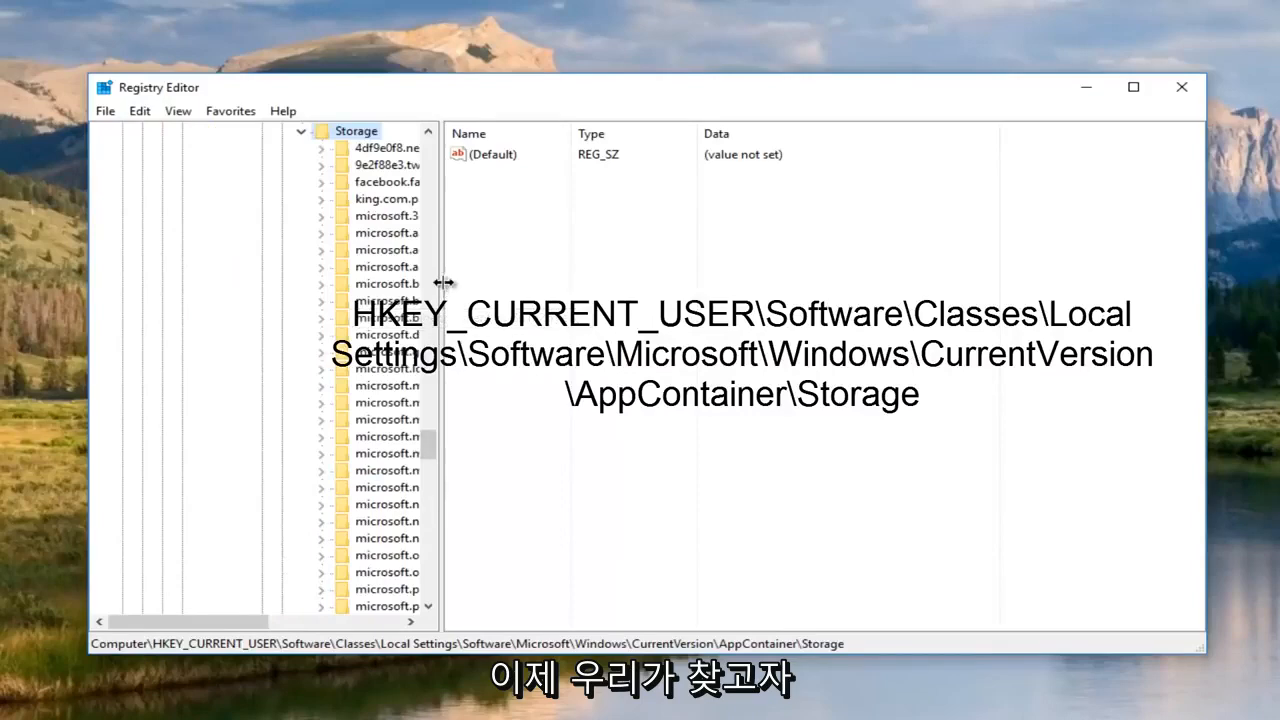
Widen the tree and scan Storage's subkeys, finding no winstore_cw5n1h2txyewy key.
drag(443, 283, 760, 271)
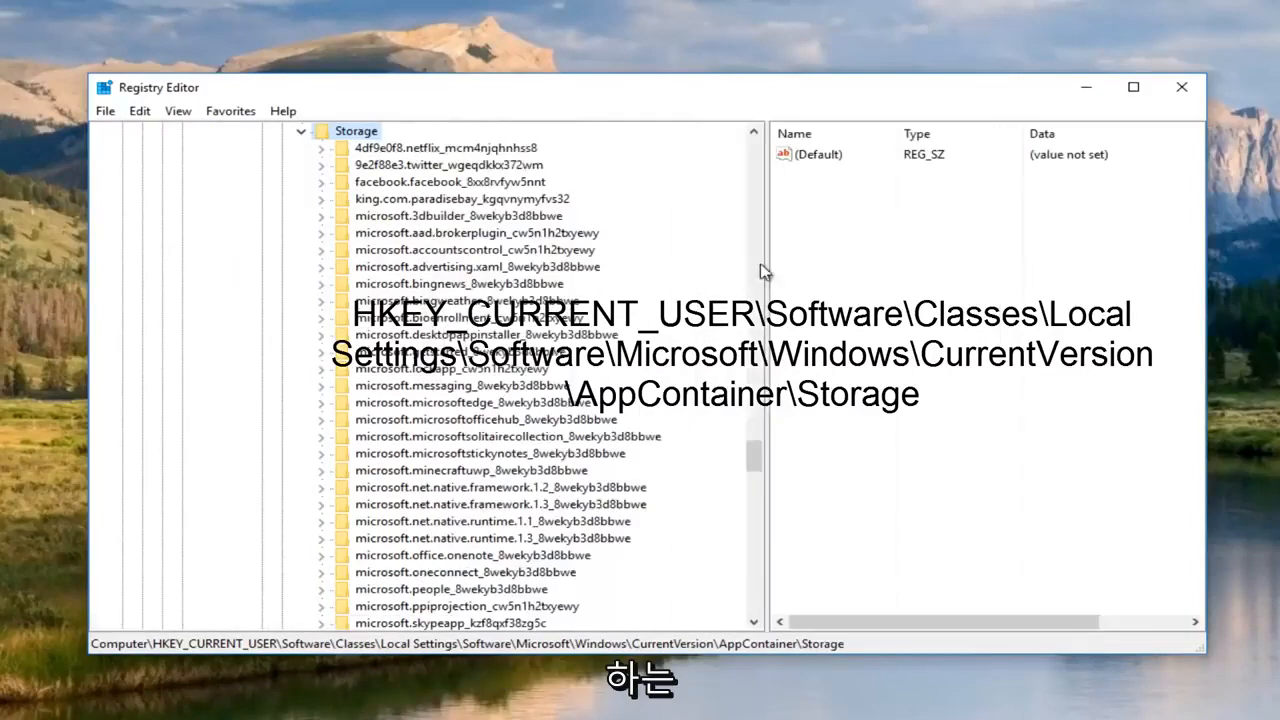
scroll(530, 322, down, 6)
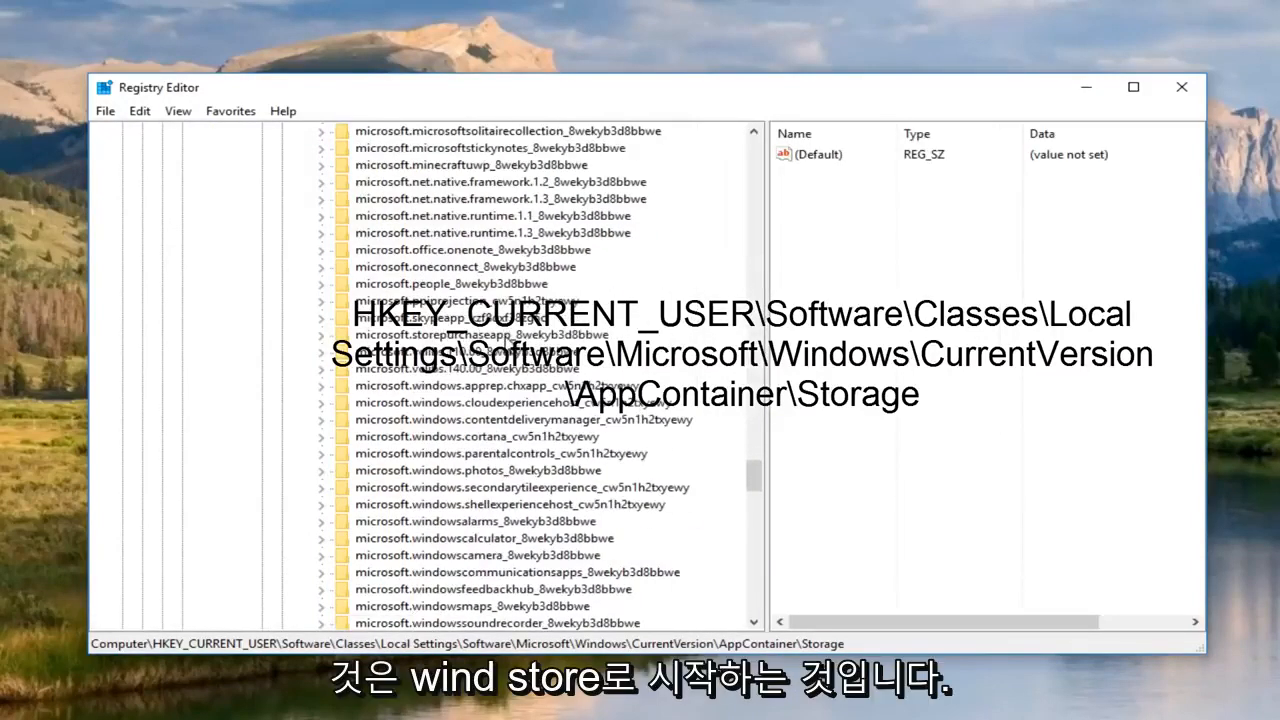
scroll(497, 343, down, 8)
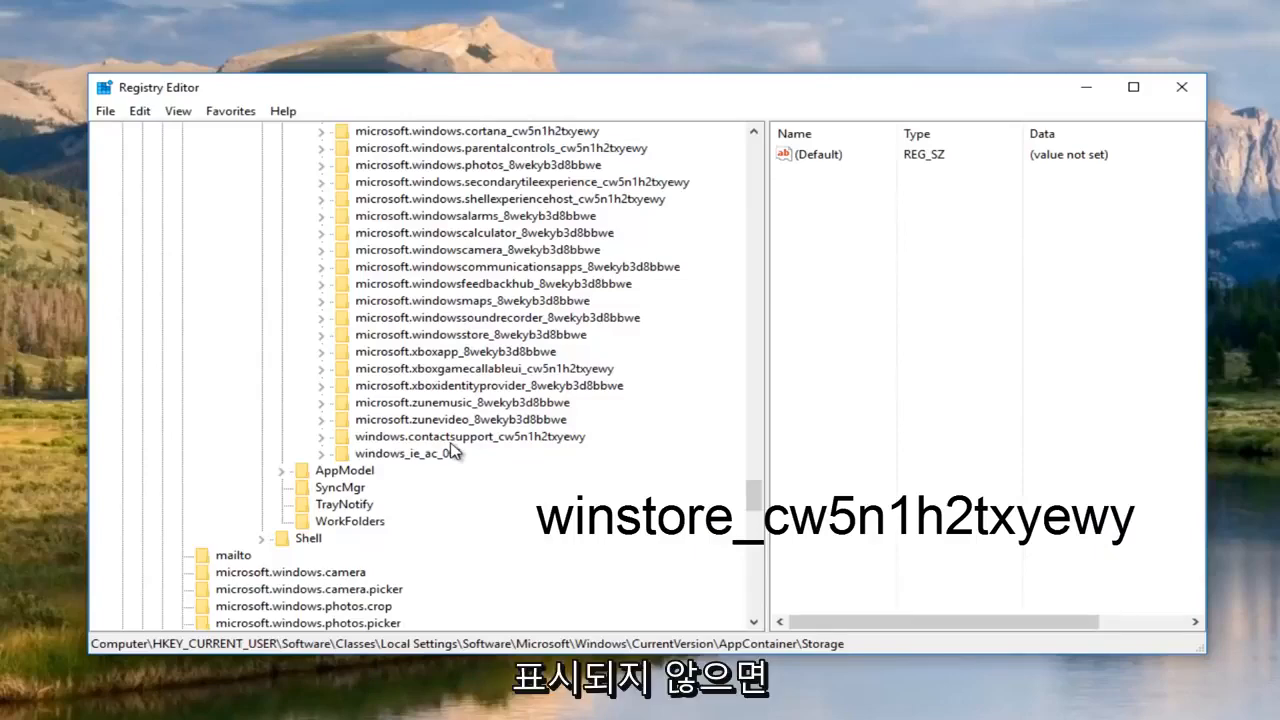
scroll(478, 448, up, 20)
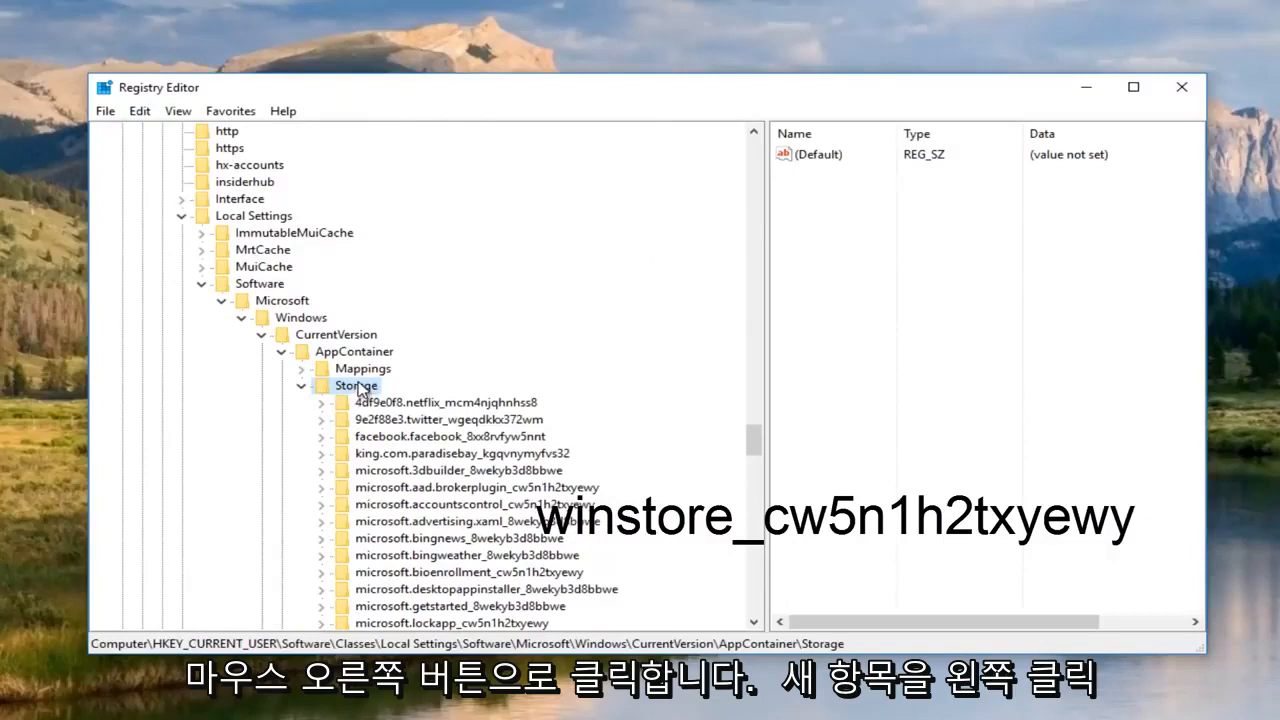
Create a new subkey, 'New Key #1', under Storage with New > Key.
right_click(360, 390)
click(432, 425)
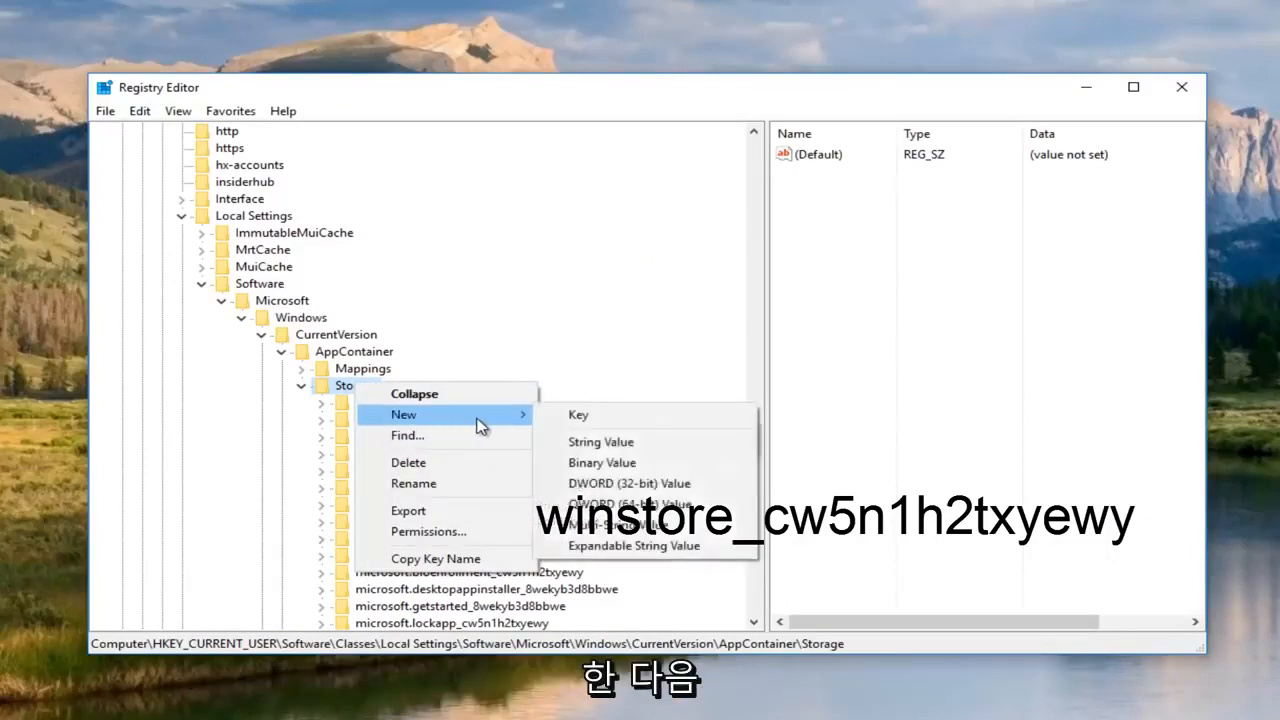
click(597, 424)
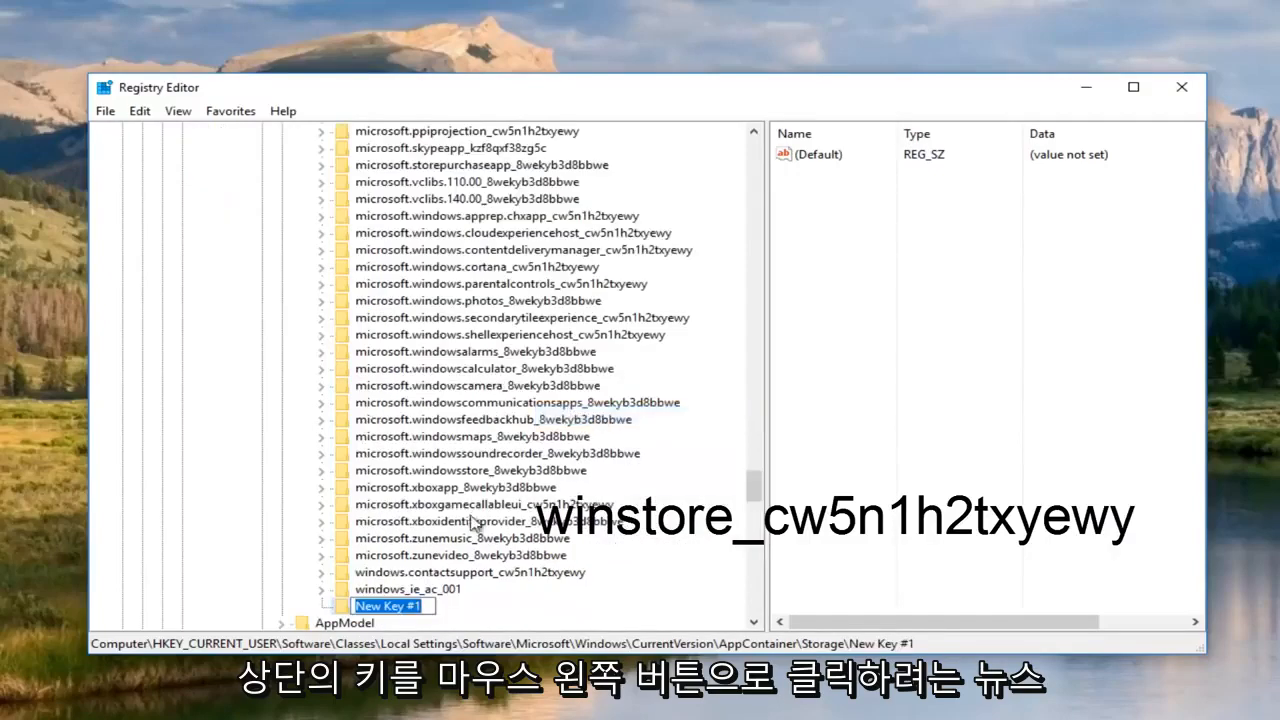
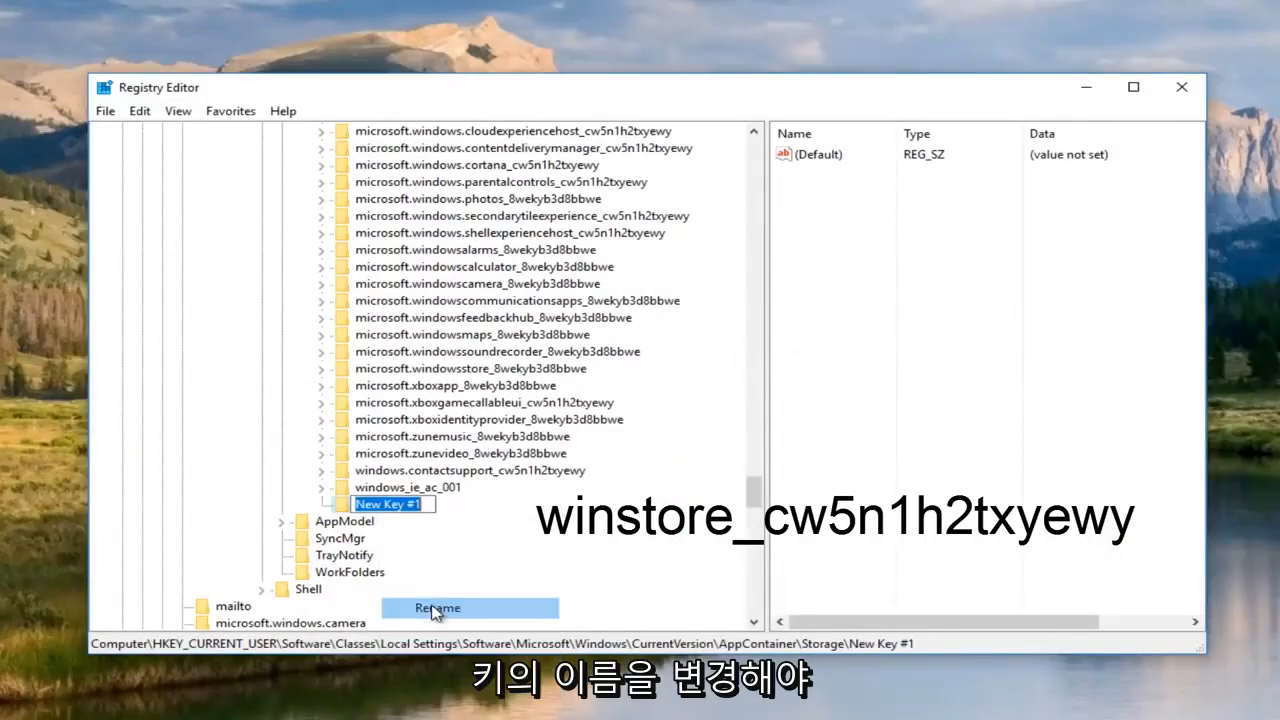
Name the new key under Storage winstore_cw5n1h2txyewy.
text(winstore_cw5n1h2txyewy)
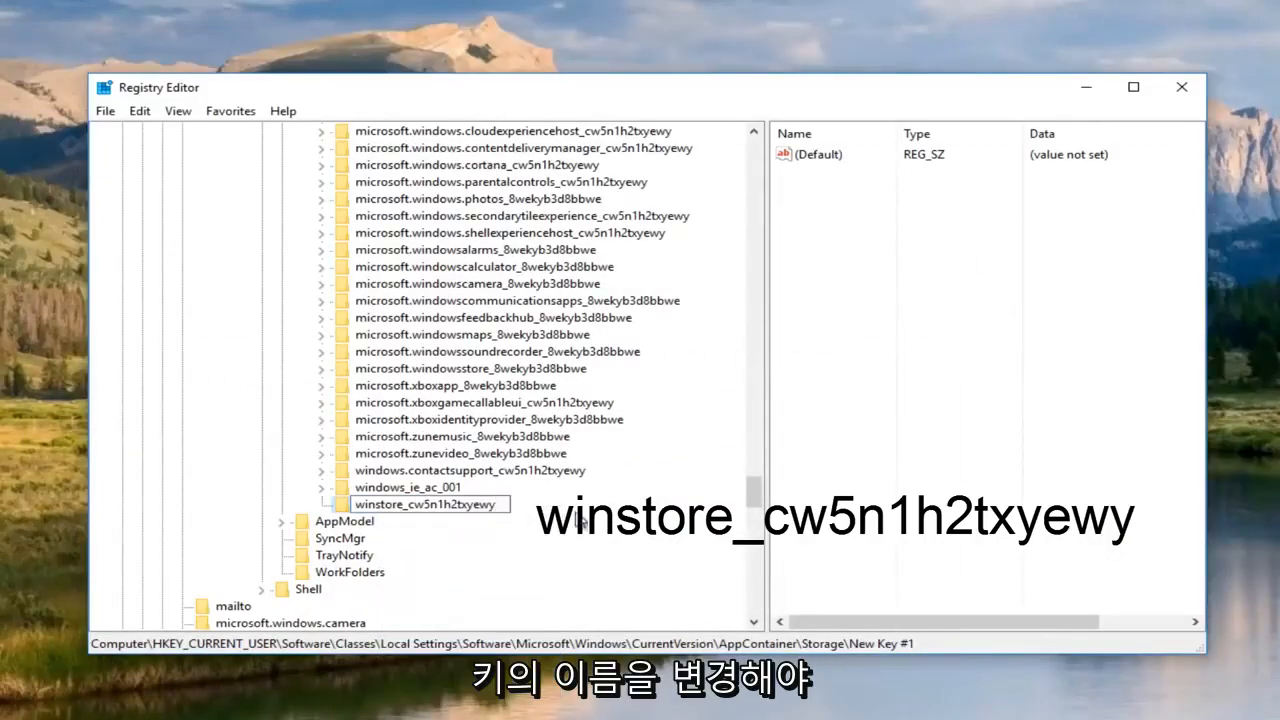
key(Return)
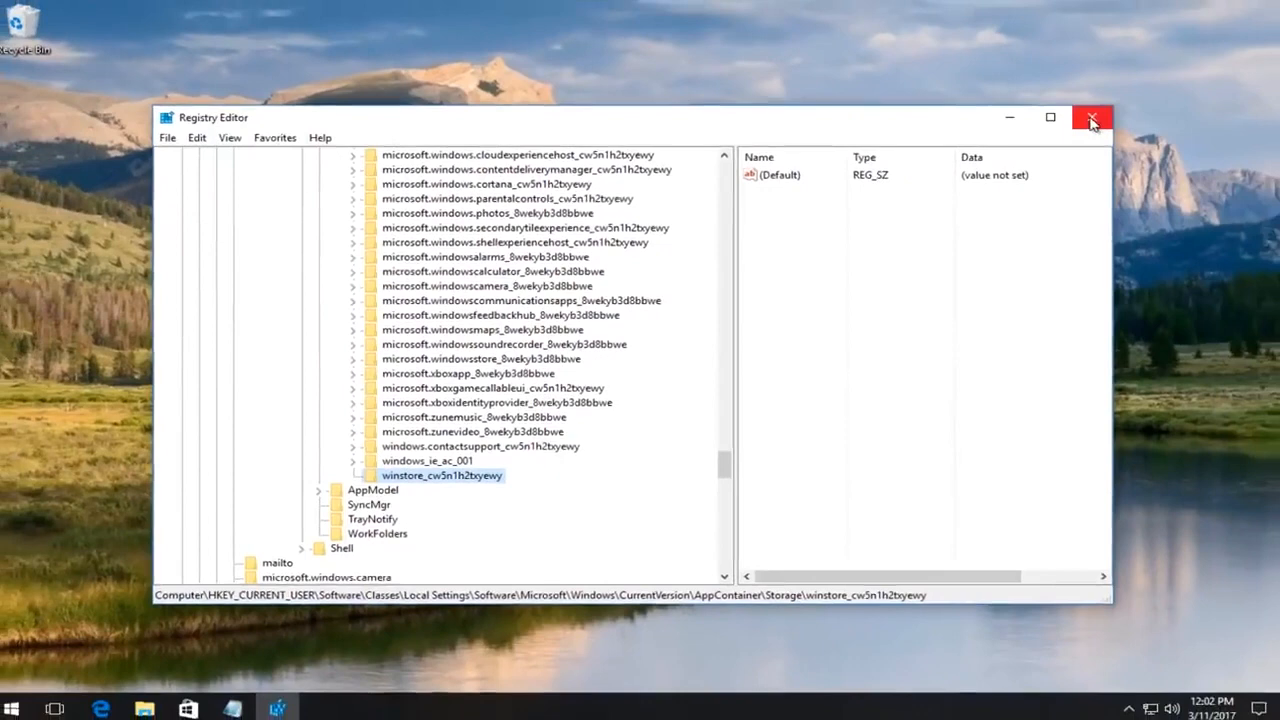
Close Registry Editor and bring up Edge maximized on the helgeklein.com download page.
click(1092, 120)
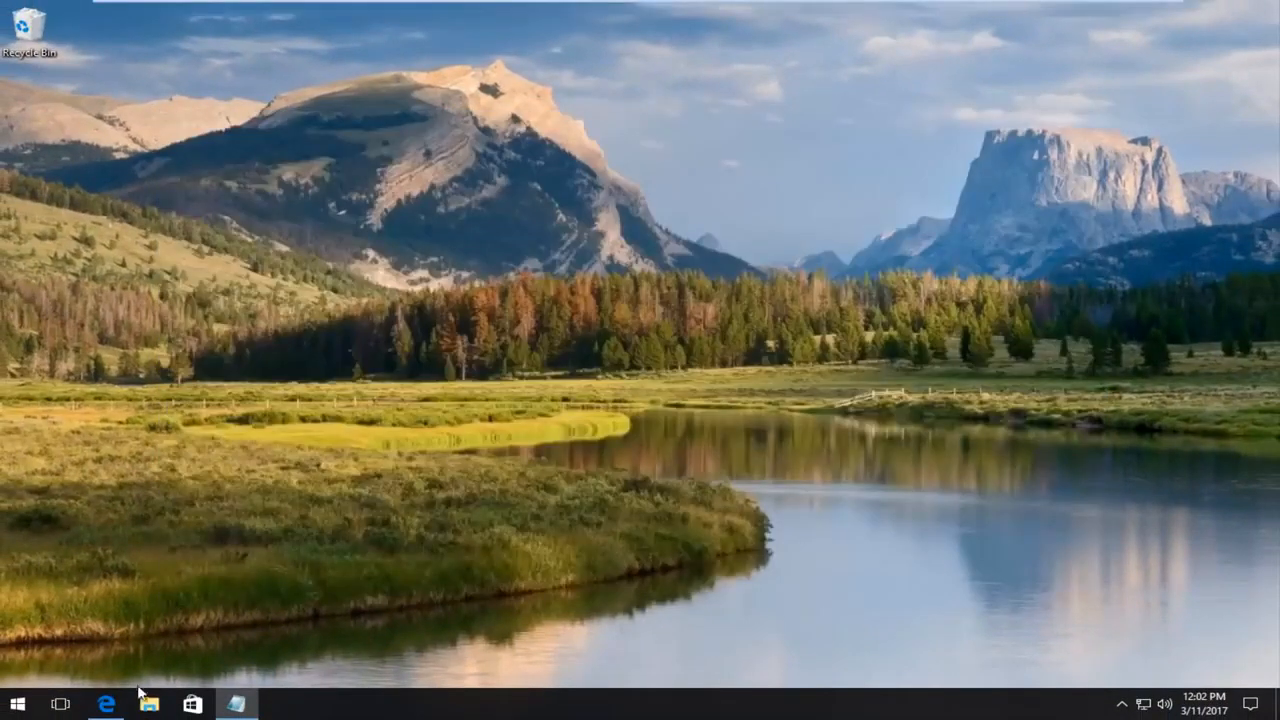
click(107, 704)
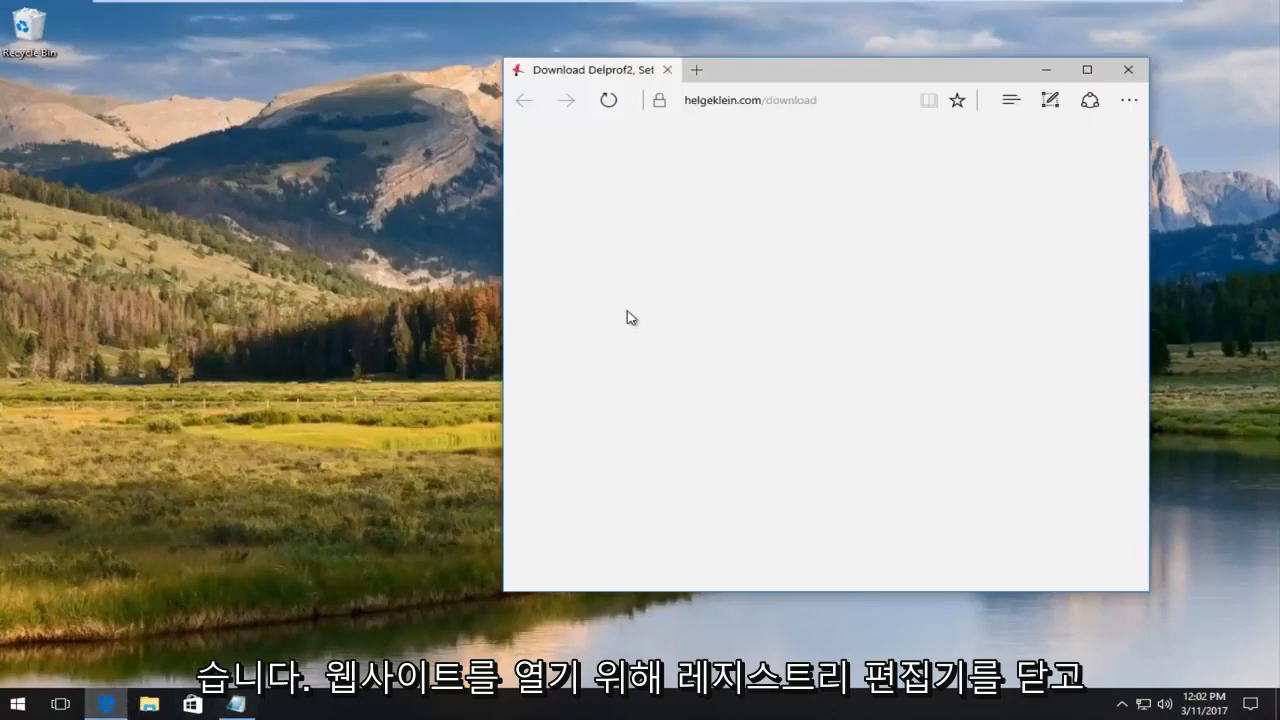
click(1087, 67)
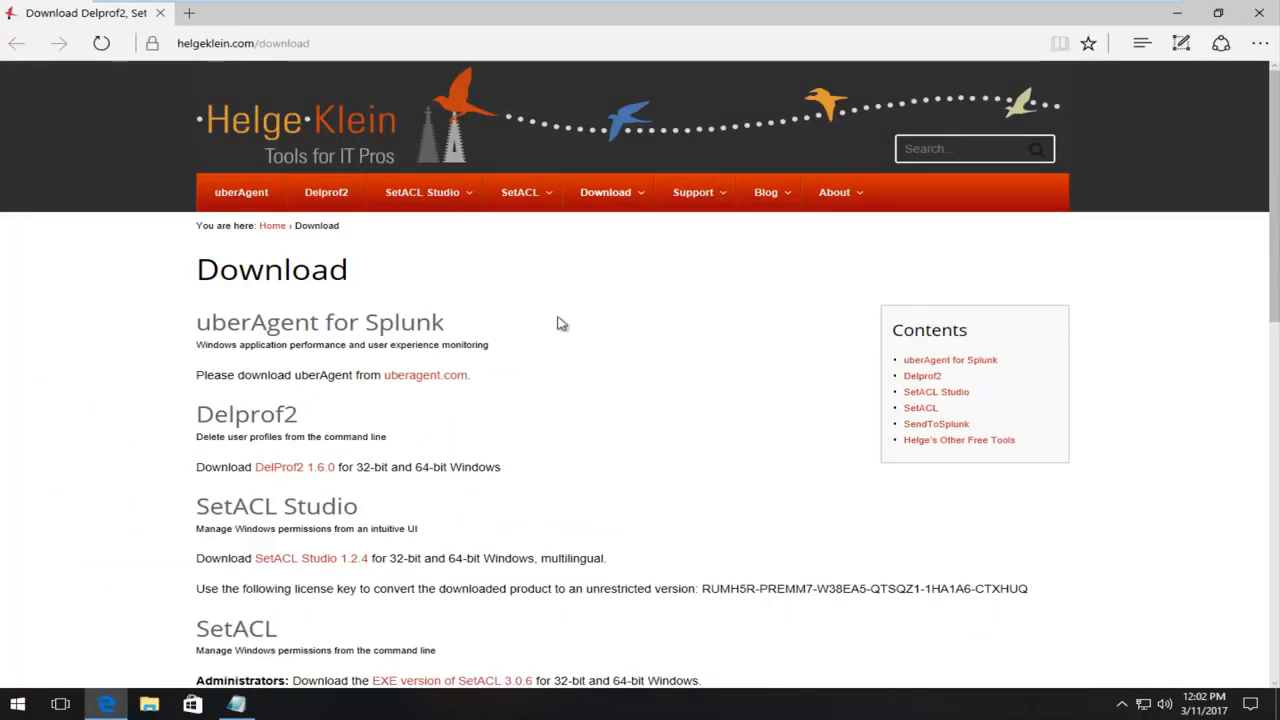
Scroll the page to the SetACL downloads section showing the SetACL 3.0.6 EXE version.
scroll(563, 323, down, 1)
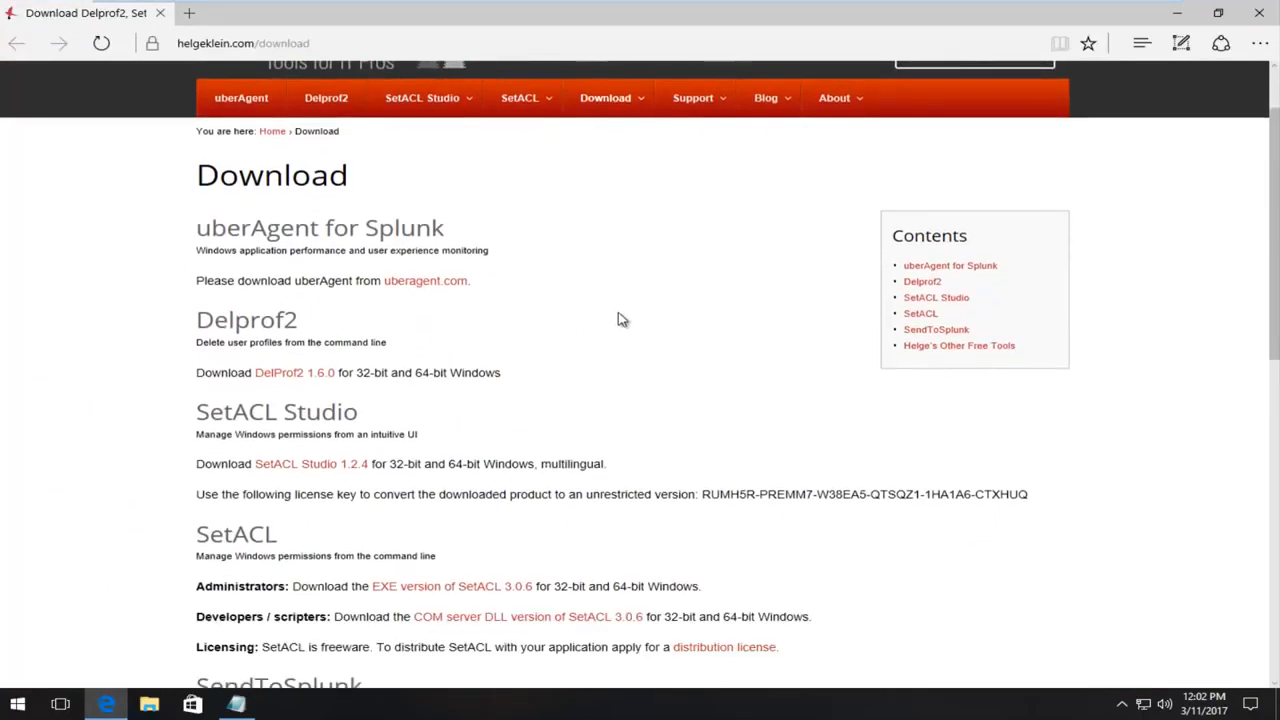
scroll(618, 319, down, 4)
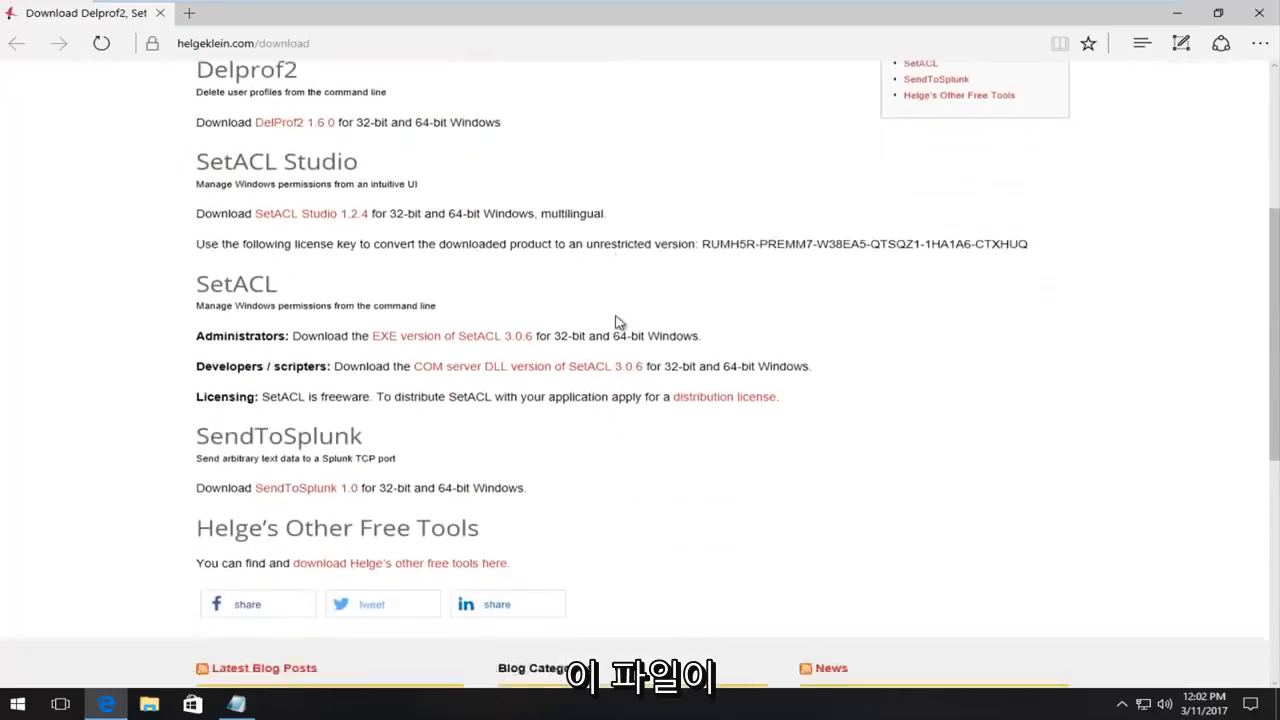
scroll(490, 352, up, 4)
scroll(488, 365, up, 1)
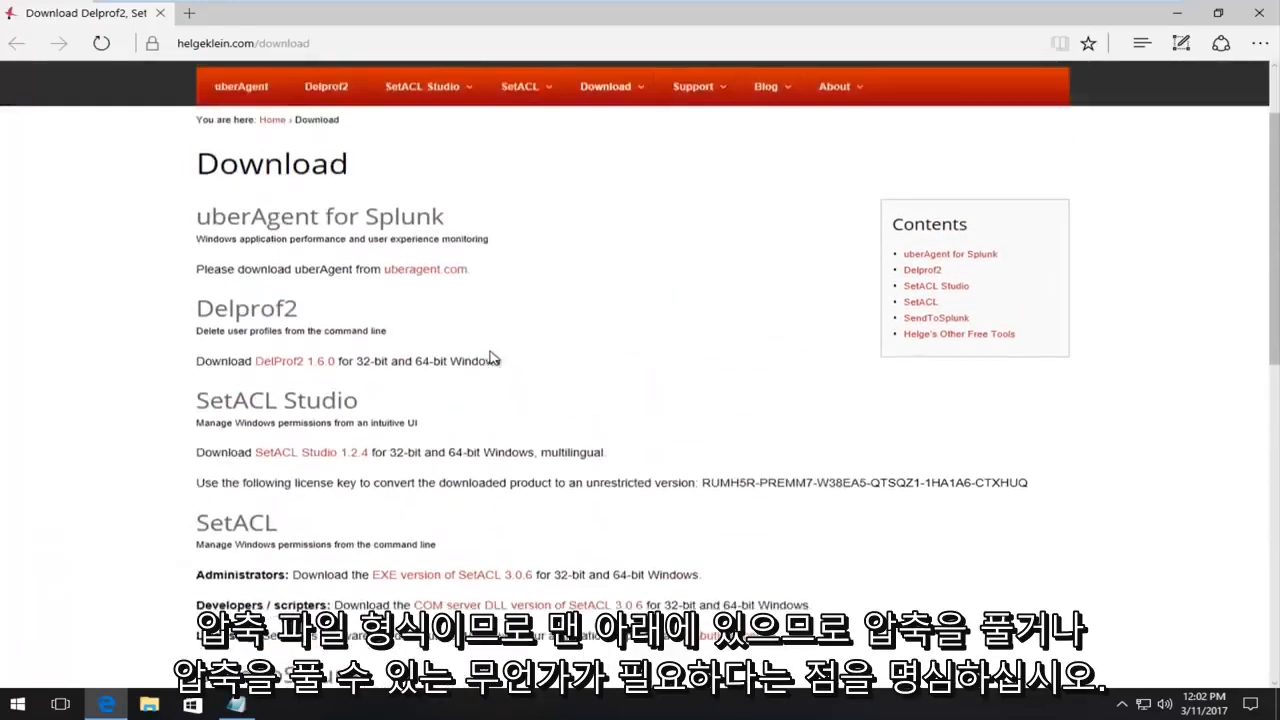
scroll(490, 372, down, 2)
scroll(490, 372, up, 2)
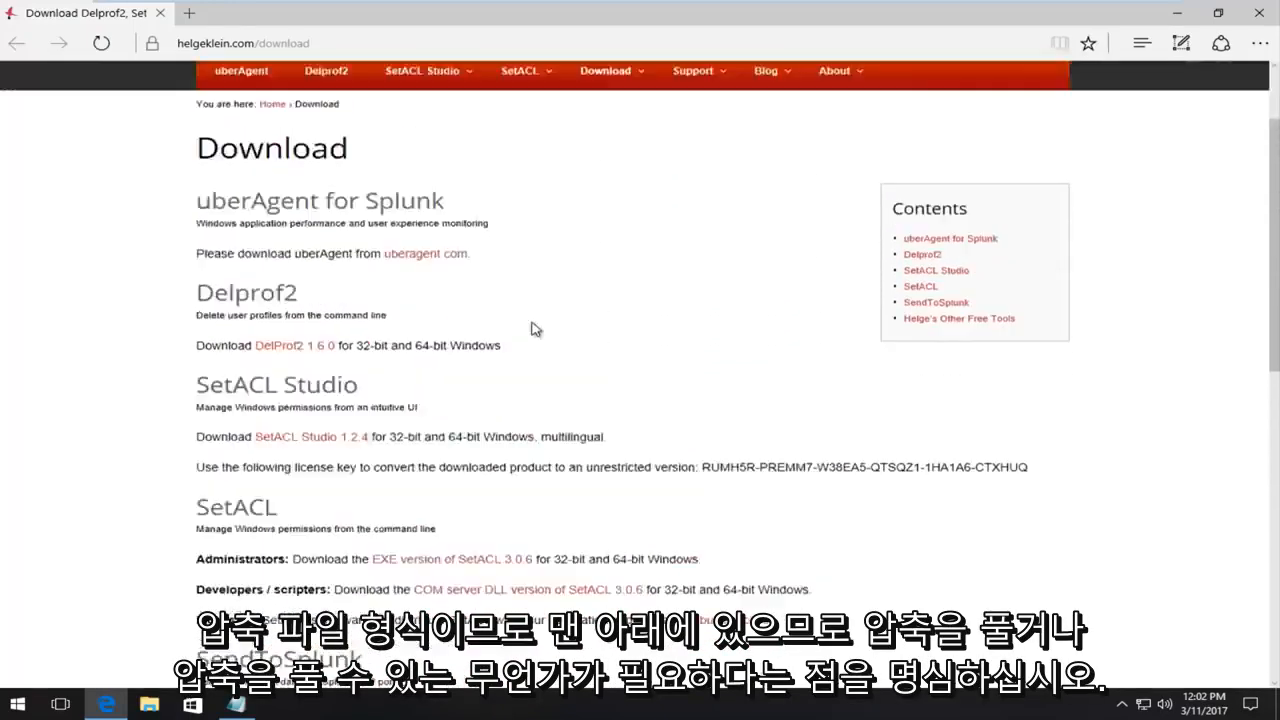
scroll(697, 243, up, 1)
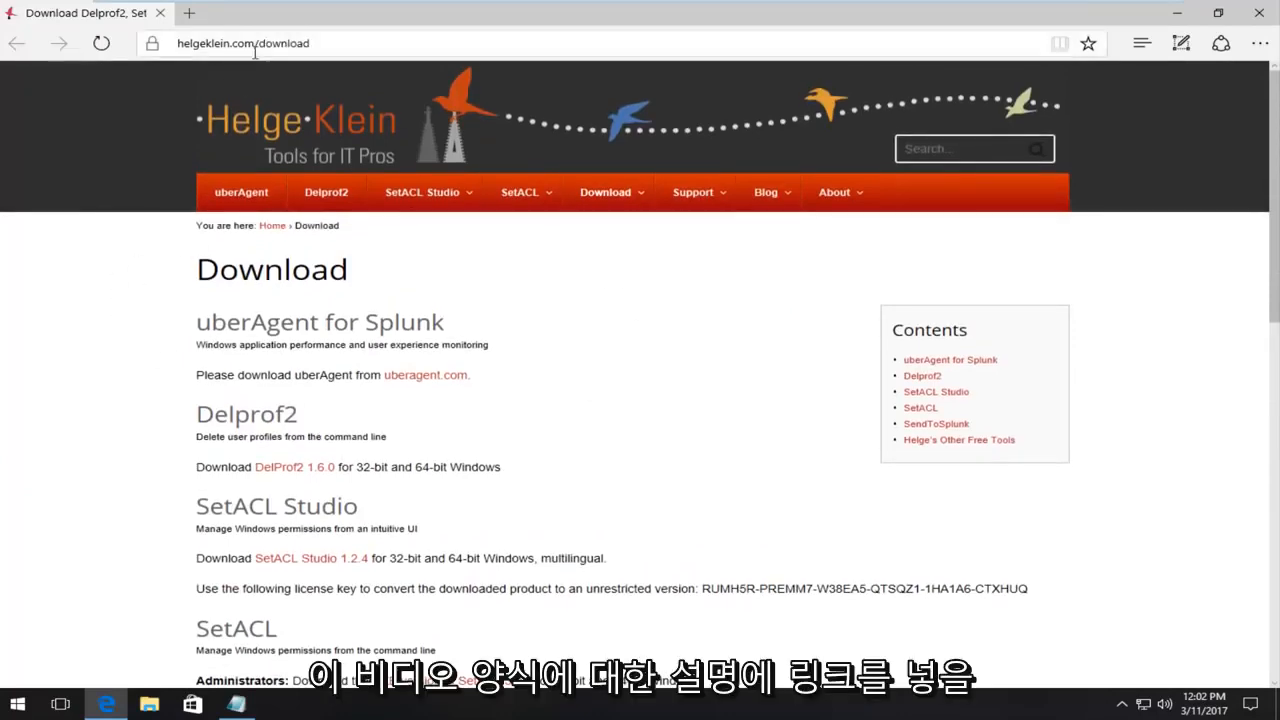
scroll(403, 340, down, 3)
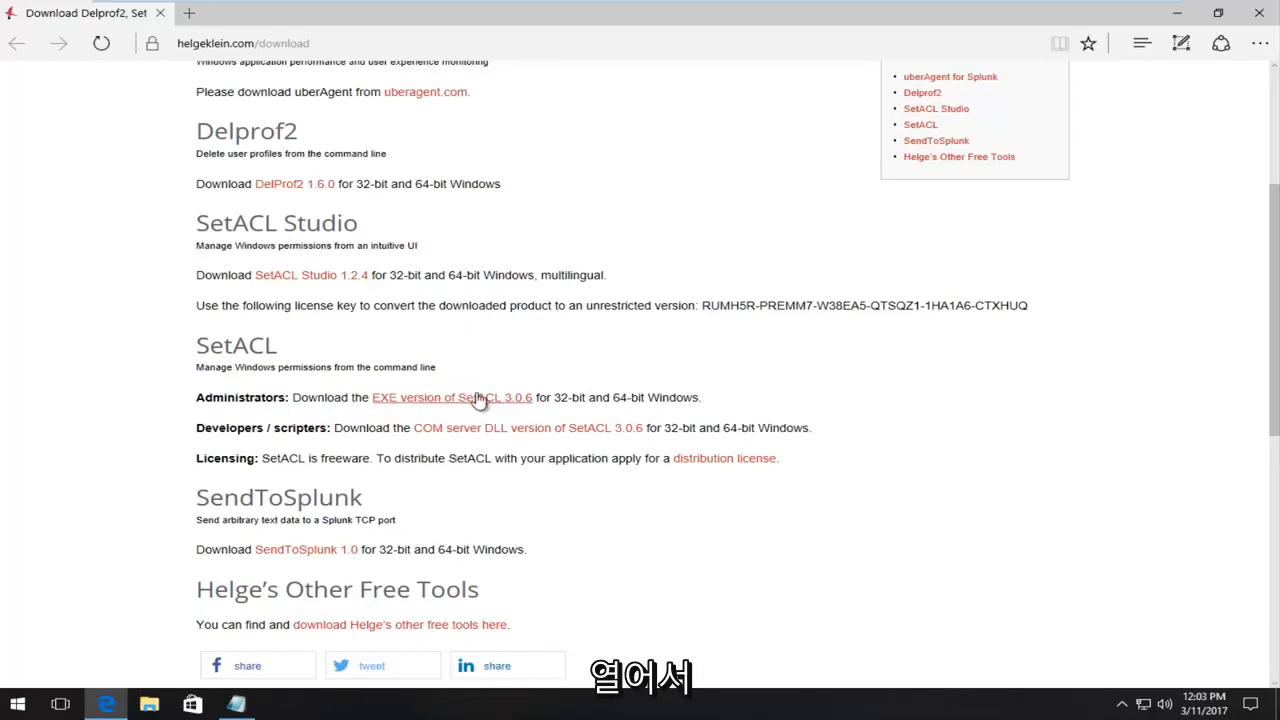
Download the EXE version of SetACL 3.0.6, accepting the terms, and open its Downloads folder.
click(370, 415)
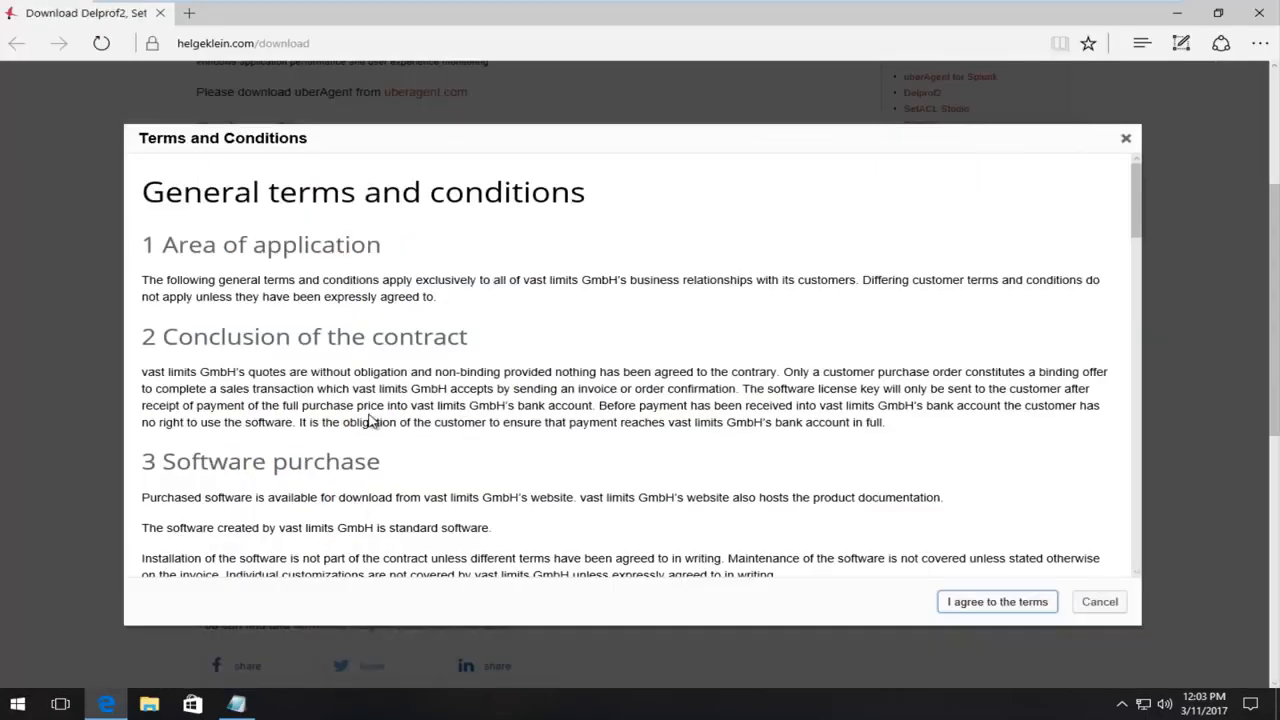
click(993, 603)
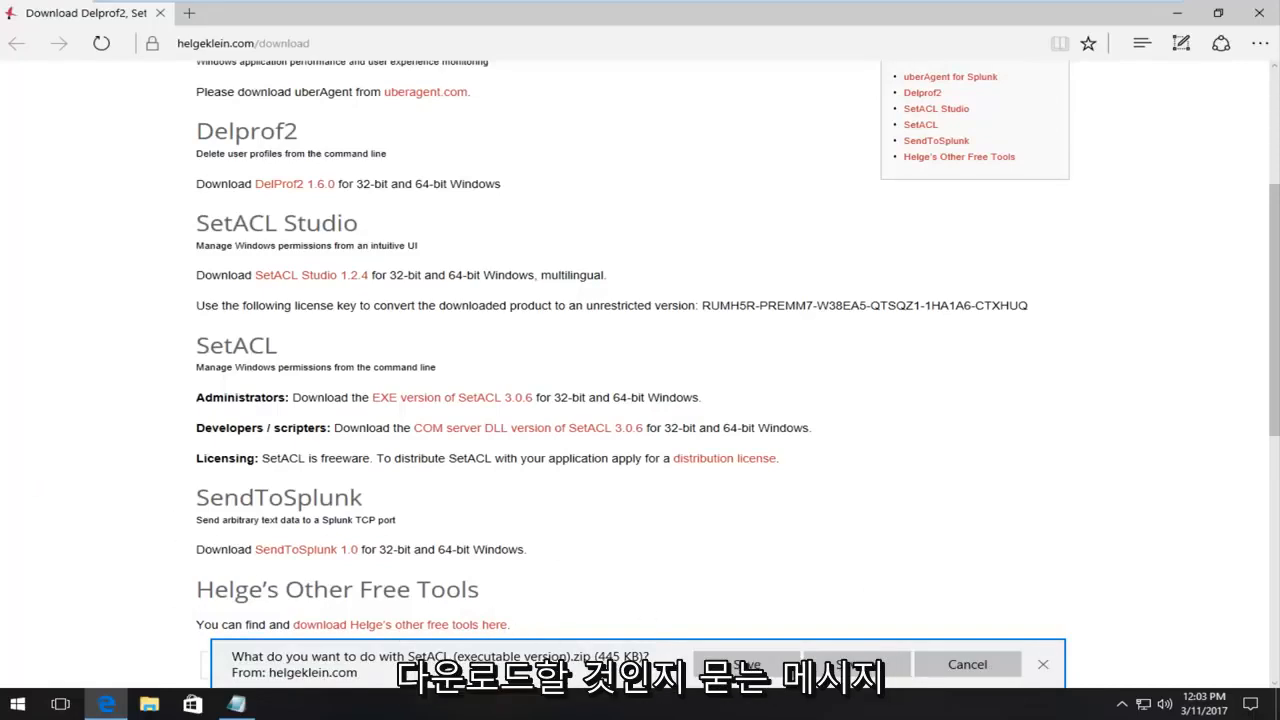
click(700, 664)
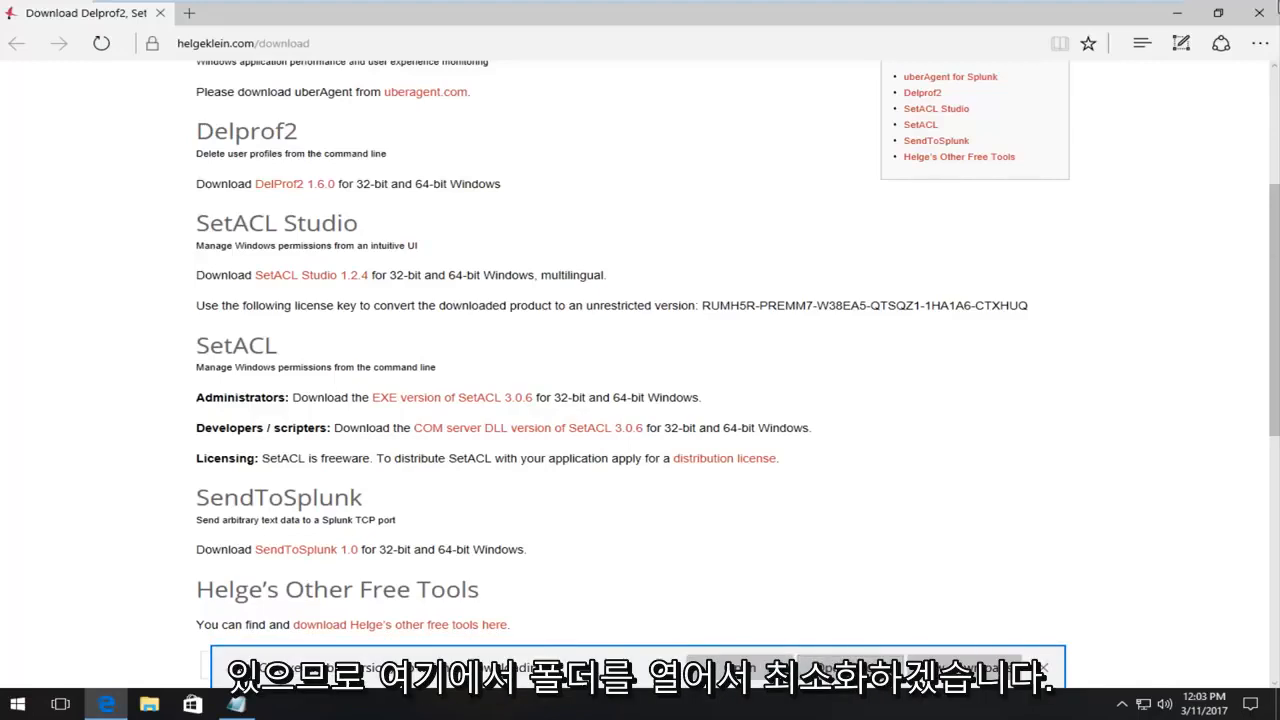
click(850, 665)
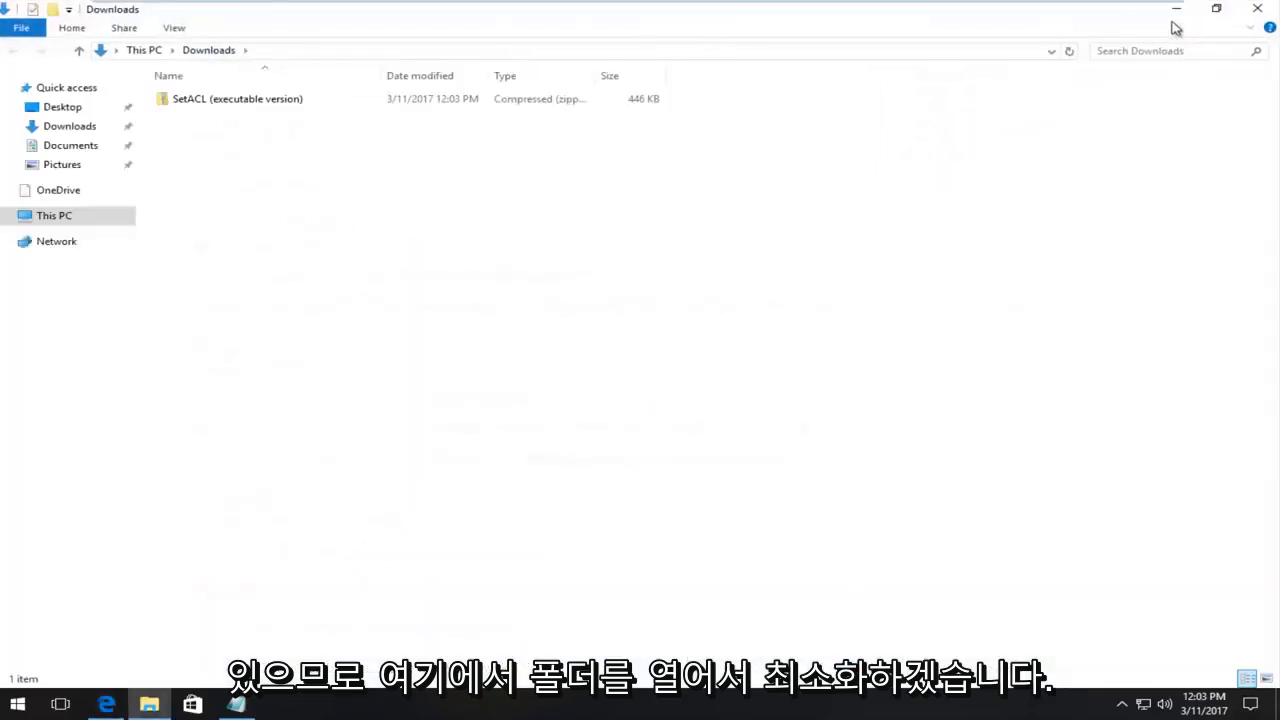
Restore the Downloads window and minimize Edge so the Explorer window is in view.
click(1221, 8)
click(1193, 16)
click(1177, 12)
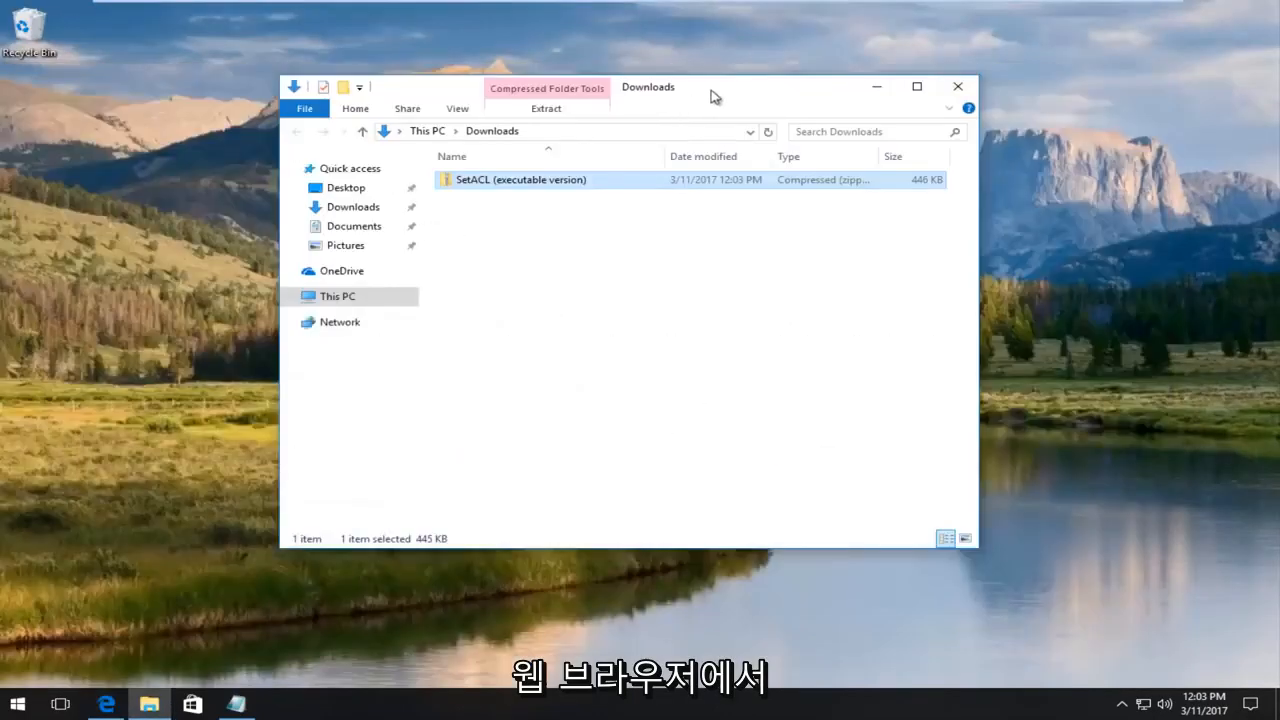
drag(711, 94, 903, 94)
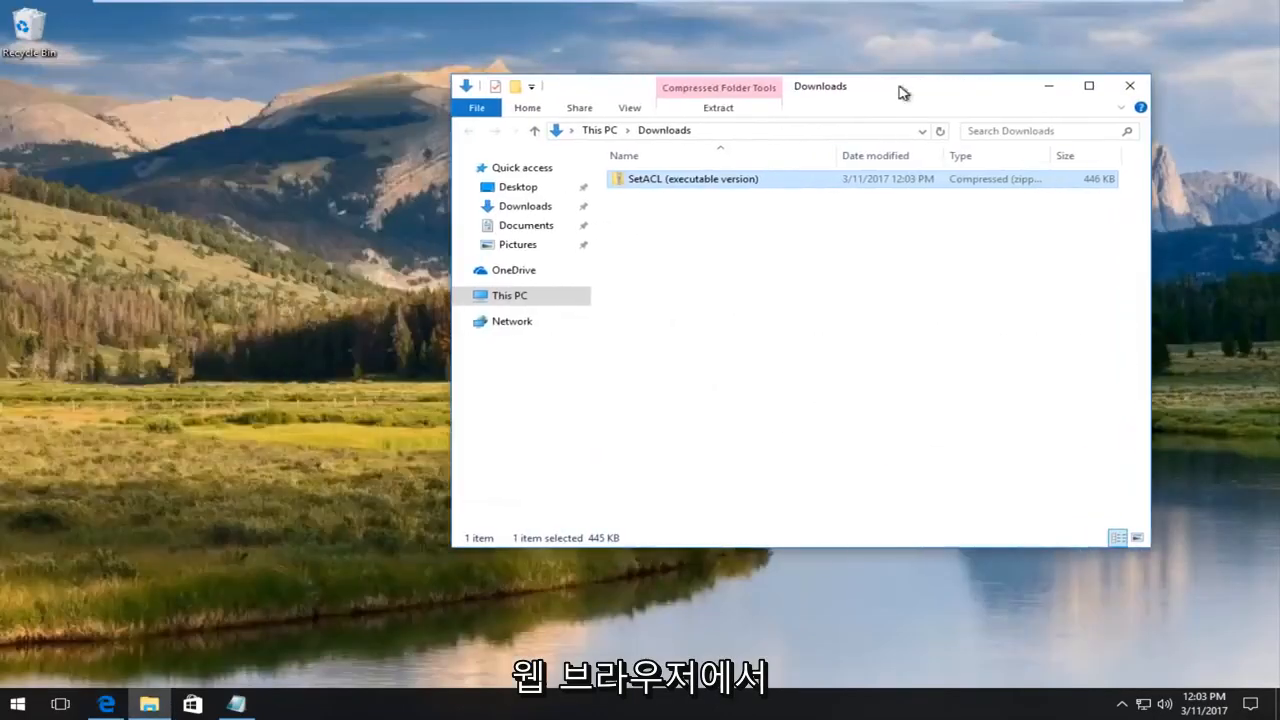
Open the SetACL zip and its 'SetACL (executable version)' folder to reveal the 32 bit and 64 bit folders.
double_click(657, 181)
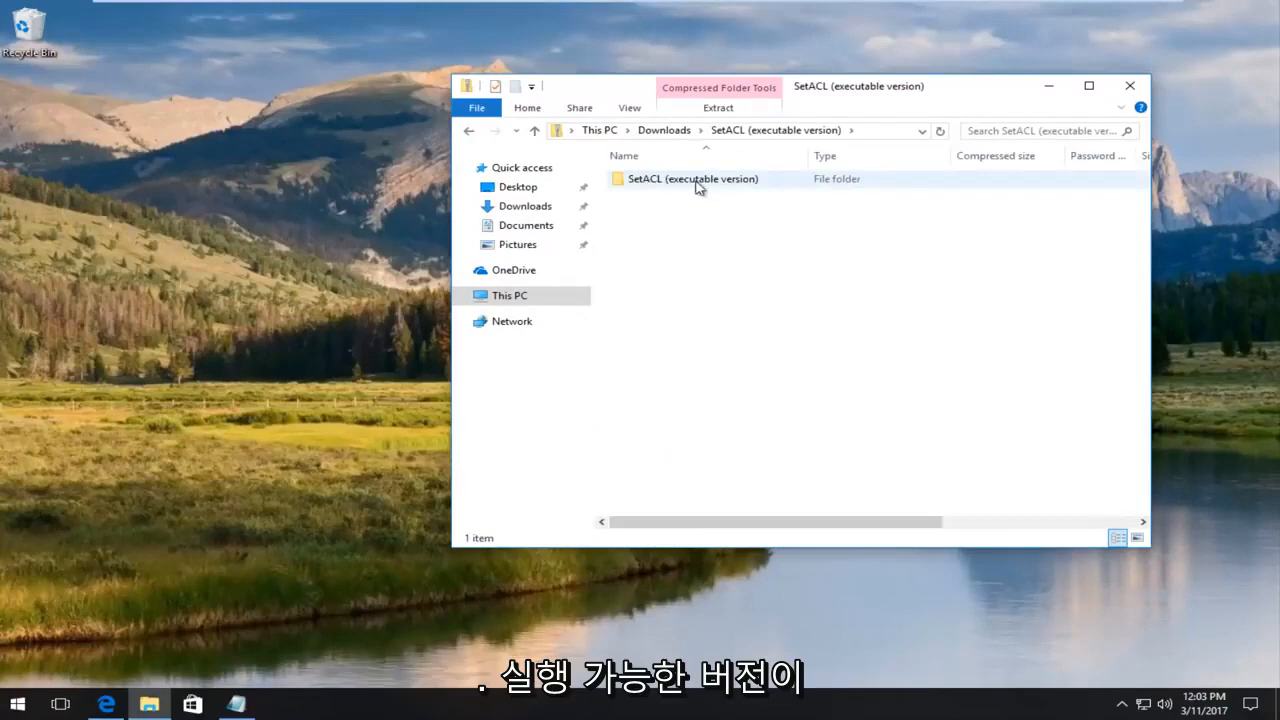
double_click(696, 185)
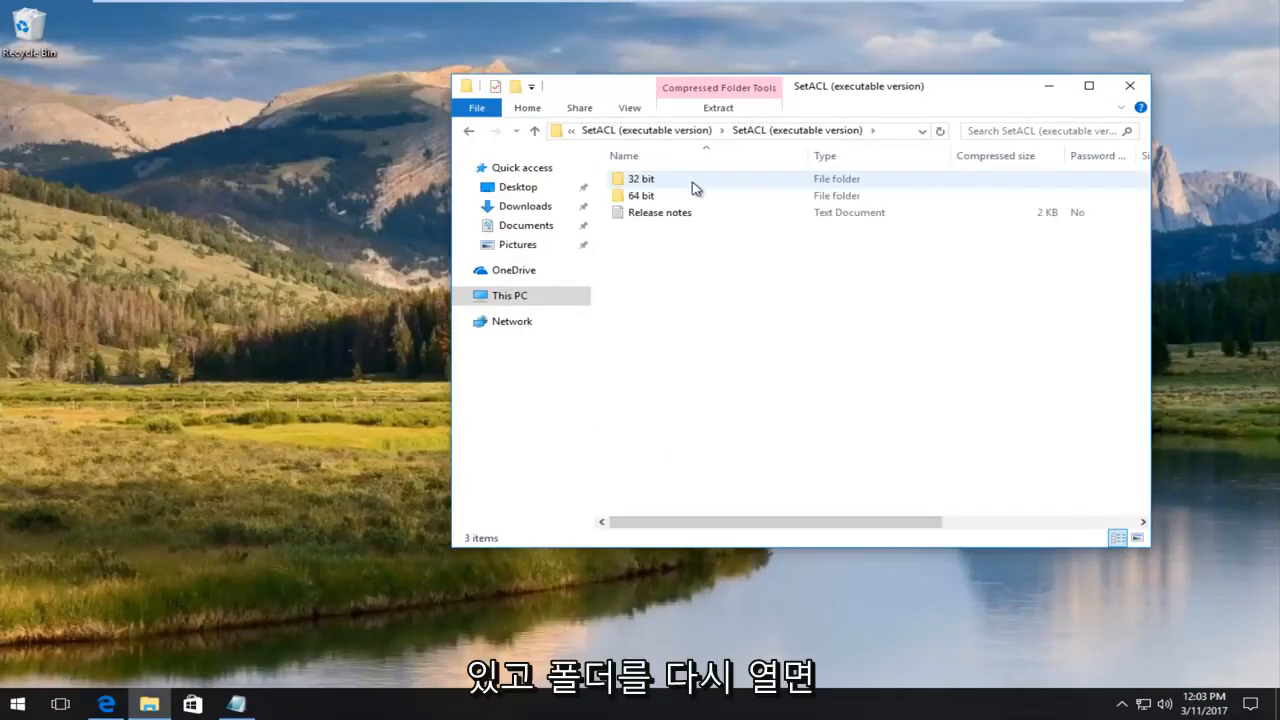
drag(840, 92, 793, 94)
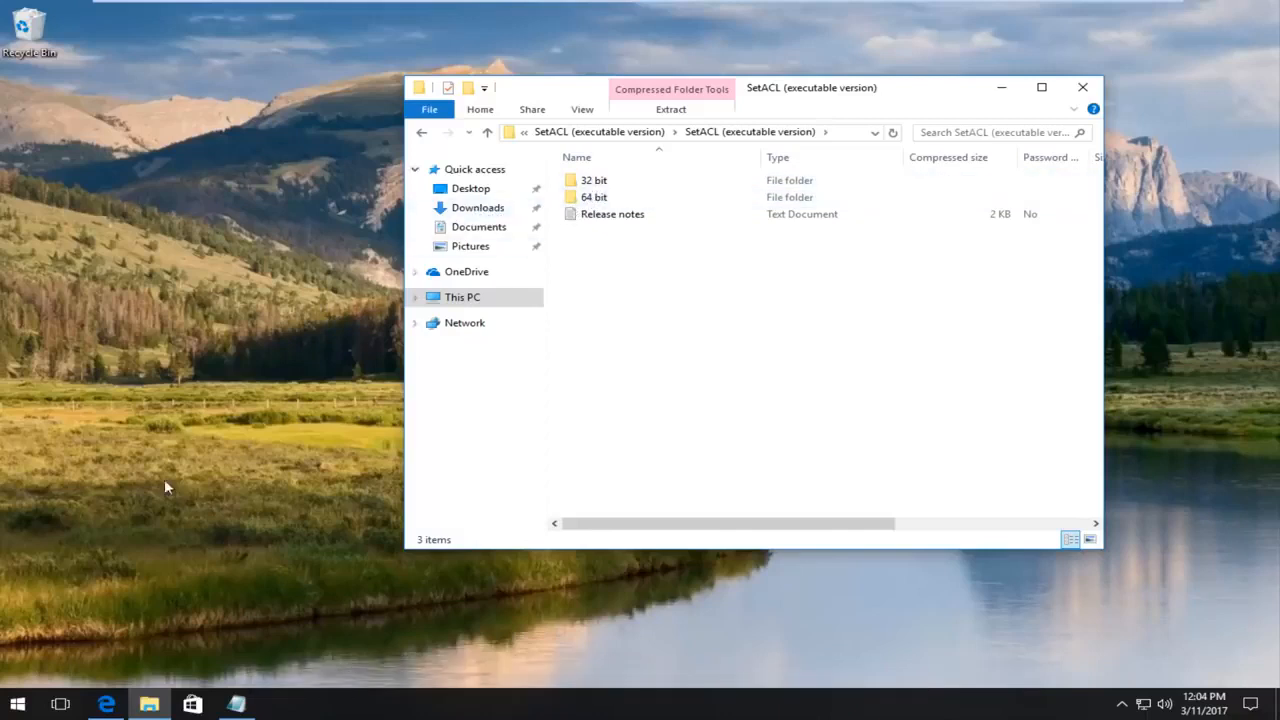
click(17, 704)
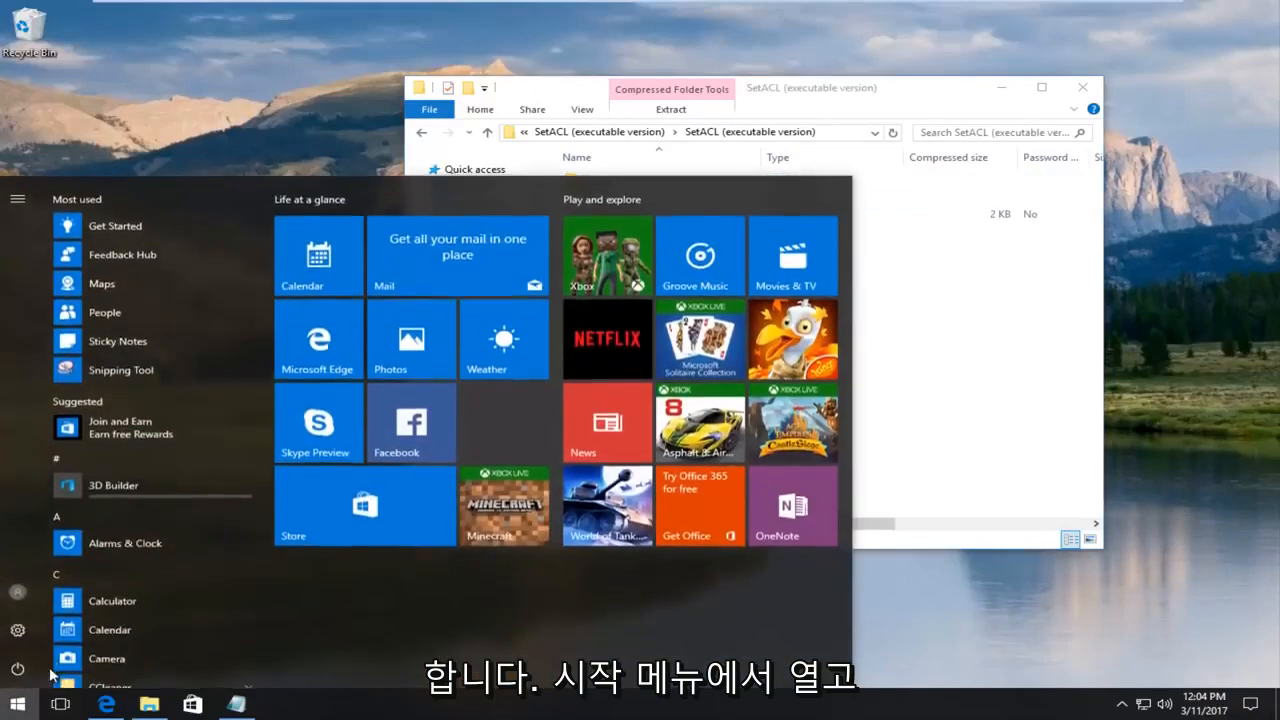
text(system)
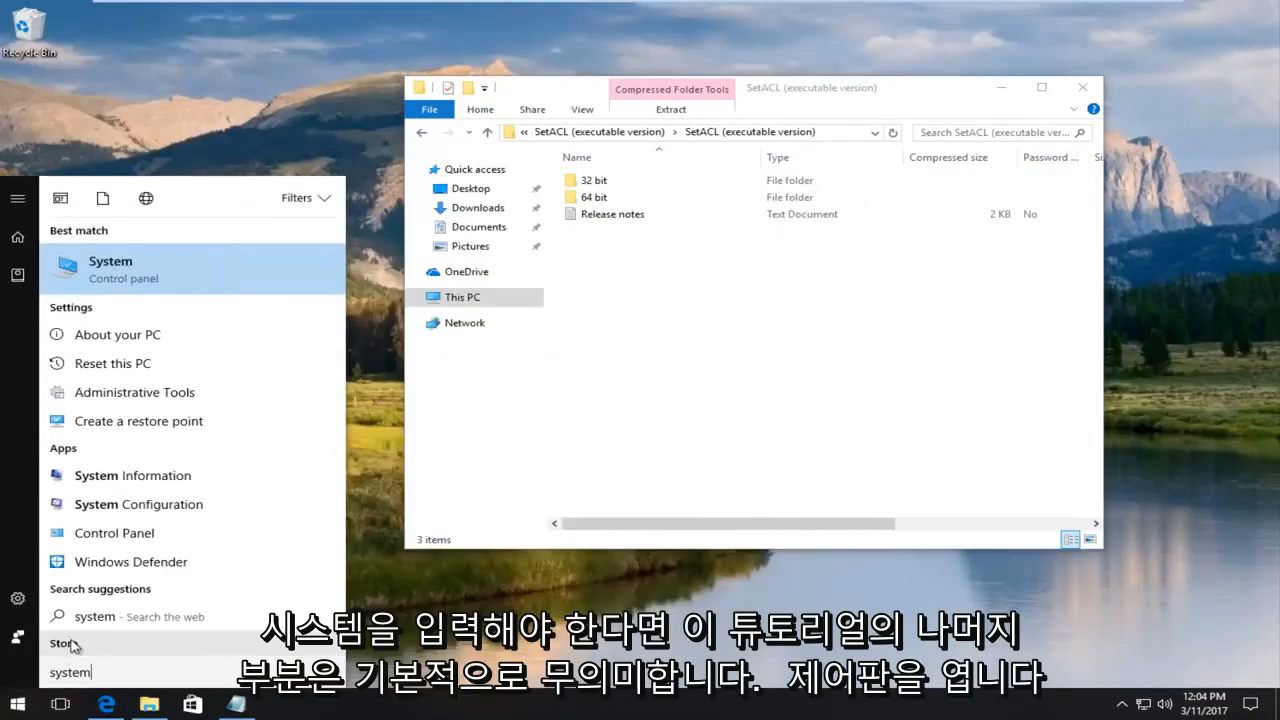
click(141, 268)
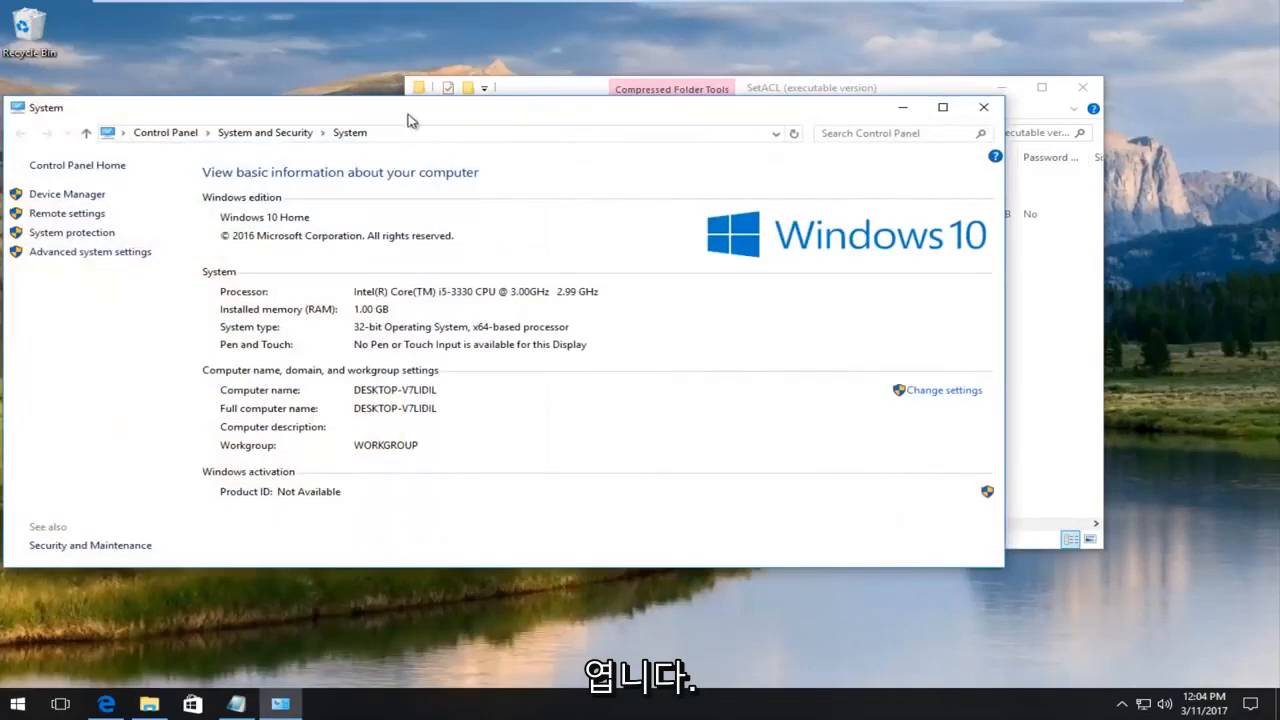
drag(409, 108, 571, 109)
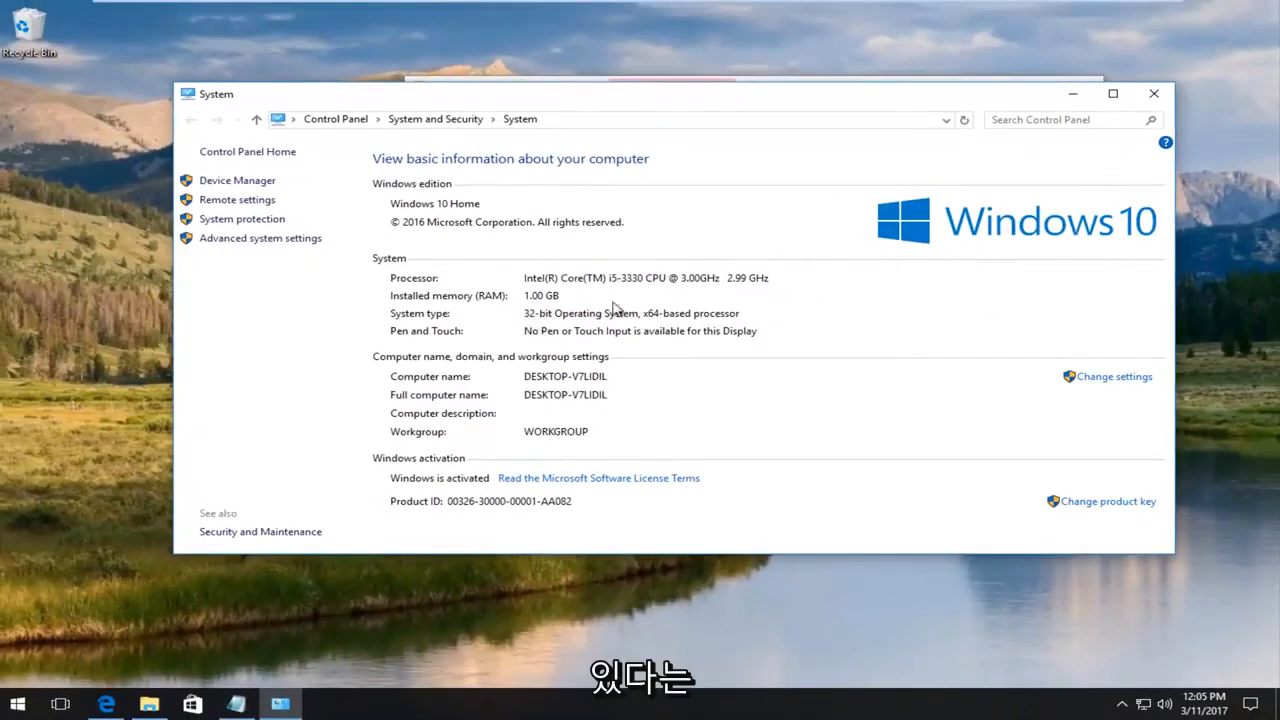
click(1153, 93)
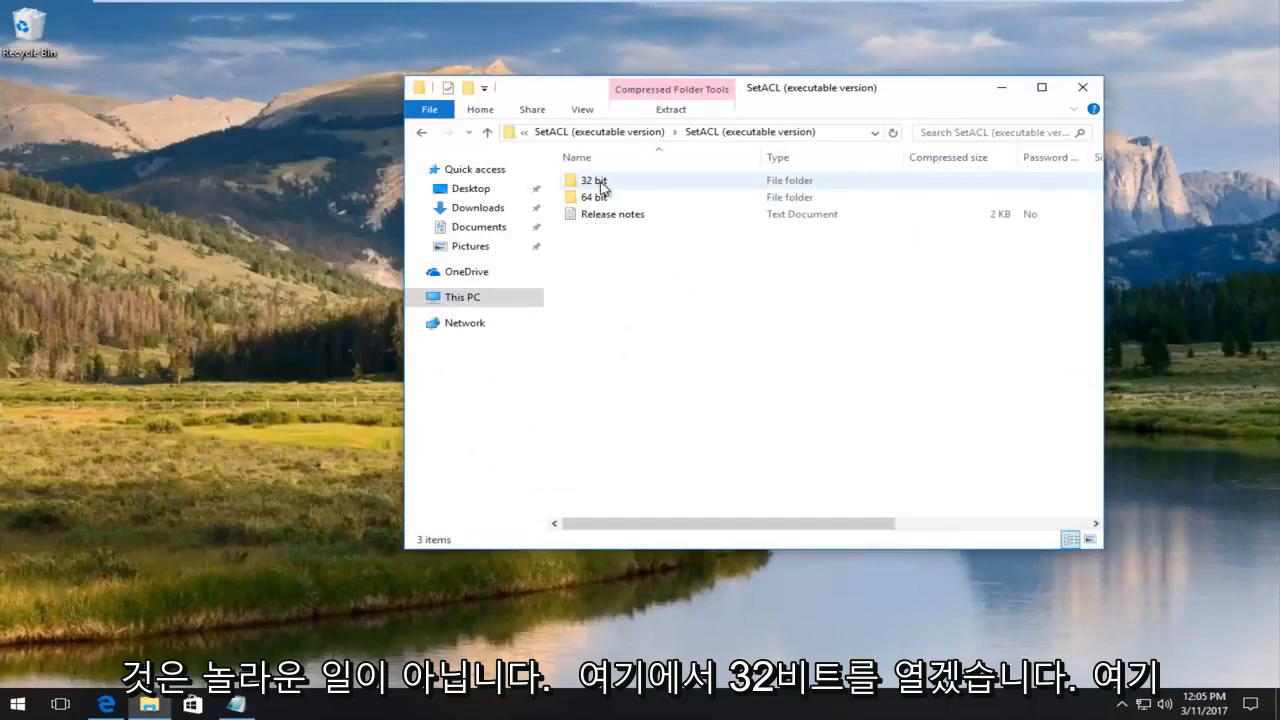
Copy the SetACL program from the archive's 32 bit folder onto the desktop and close the window.
double_click(602, 185)
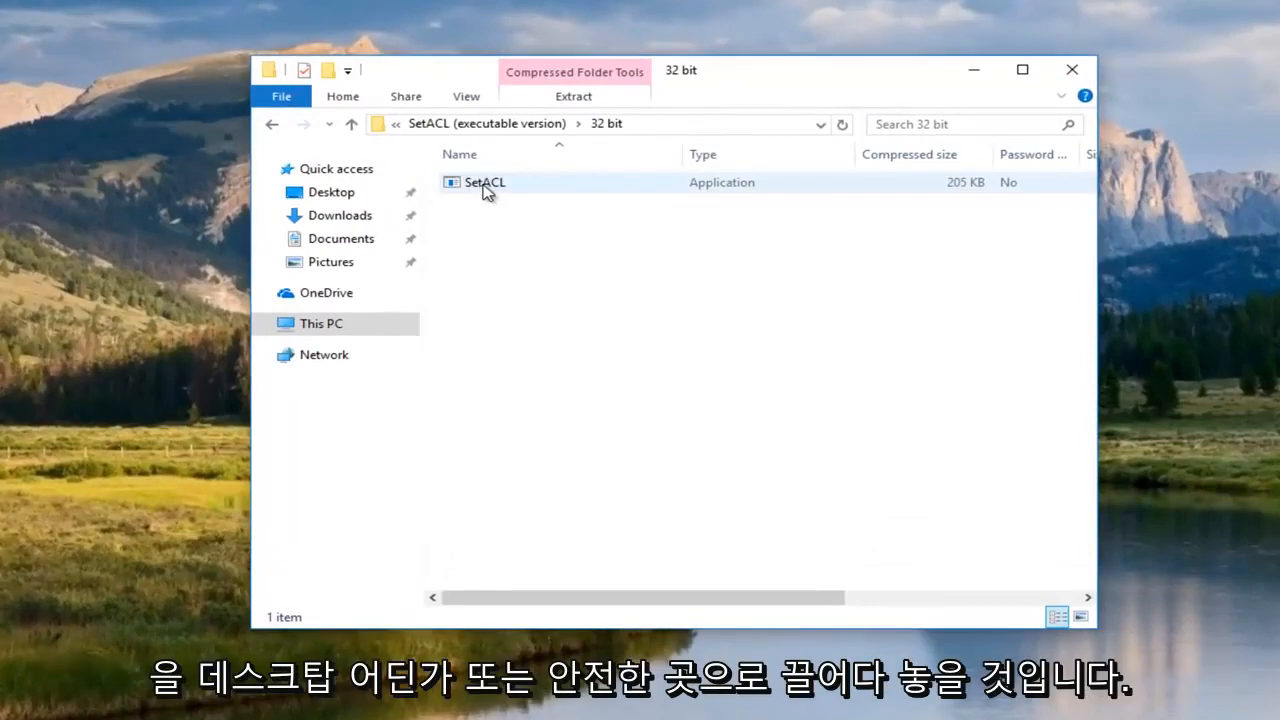
drag(482, 190, 152, 282)
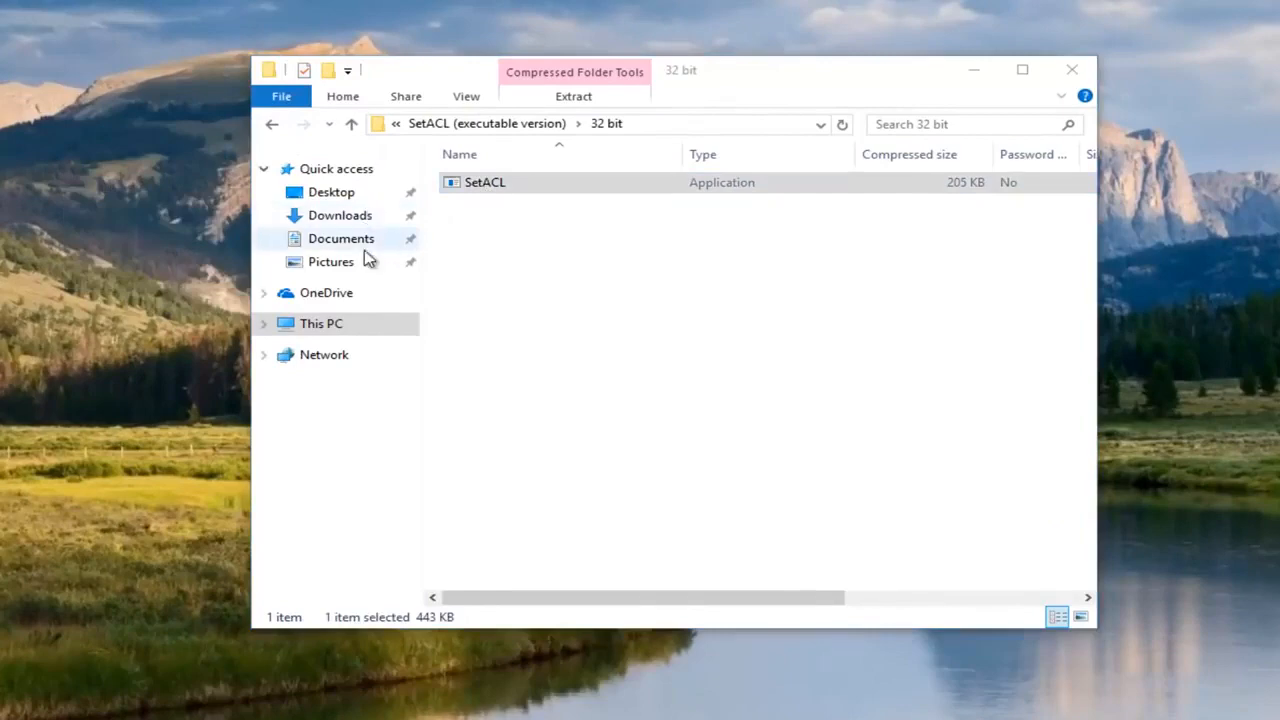
click(1073, 72)
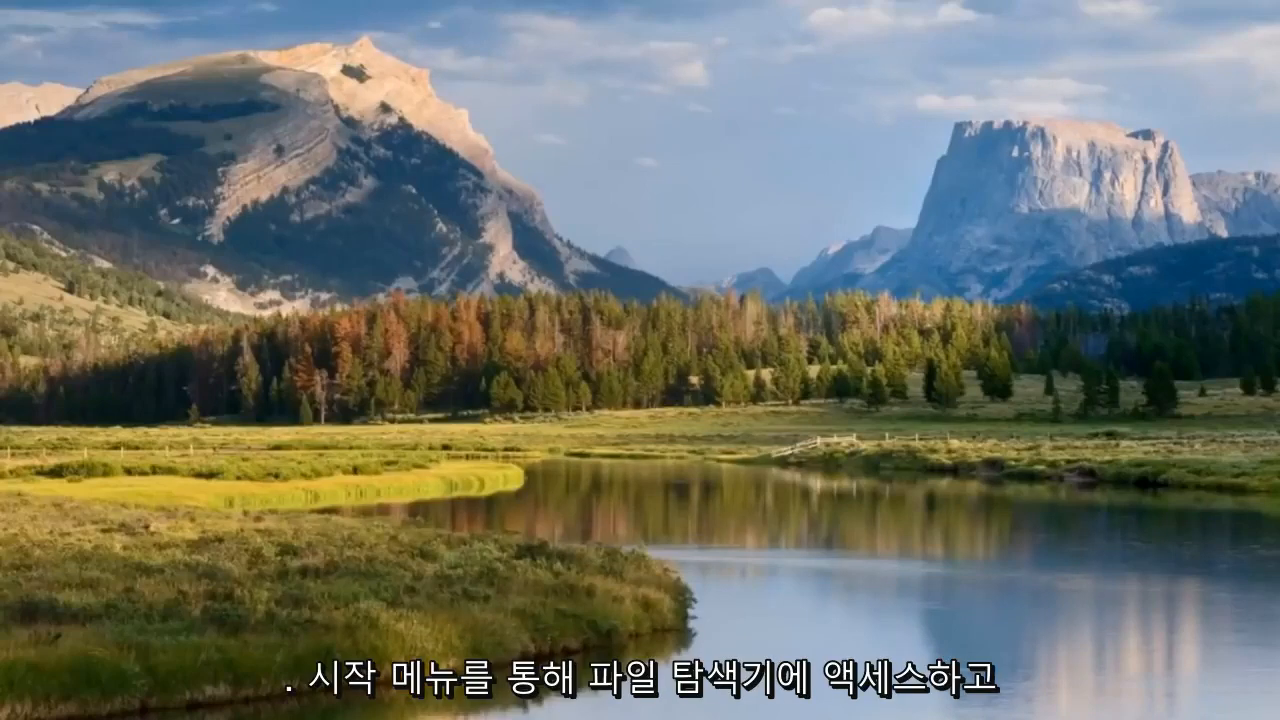
In a new Explorer window, set Folder Options to show hidden files, folders and drives.
key(super+e)
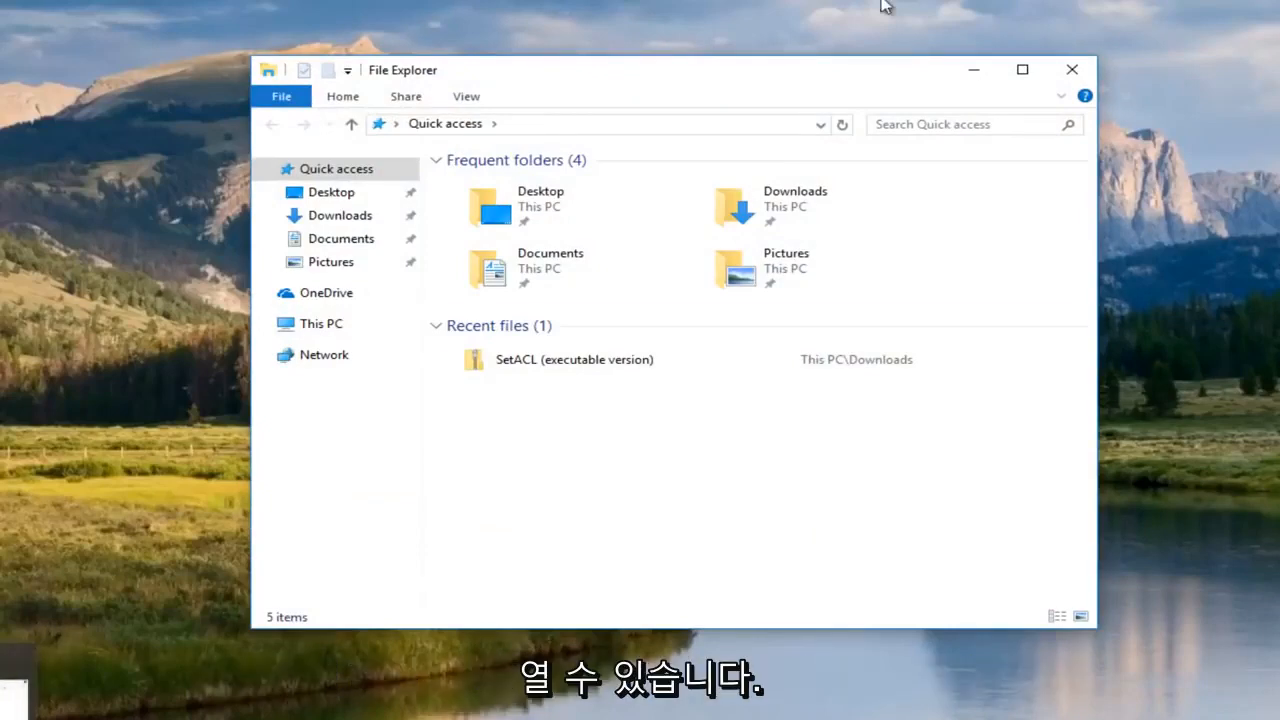
click(474, 101)
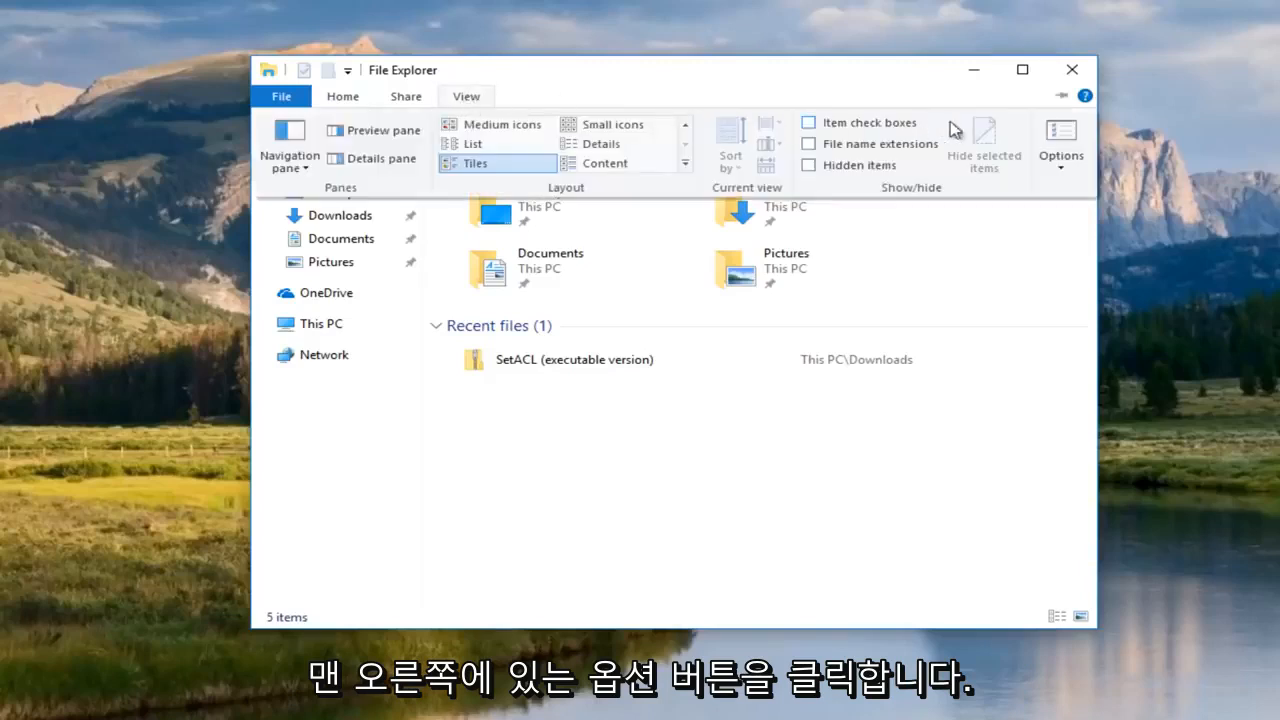
click(1055, 143)
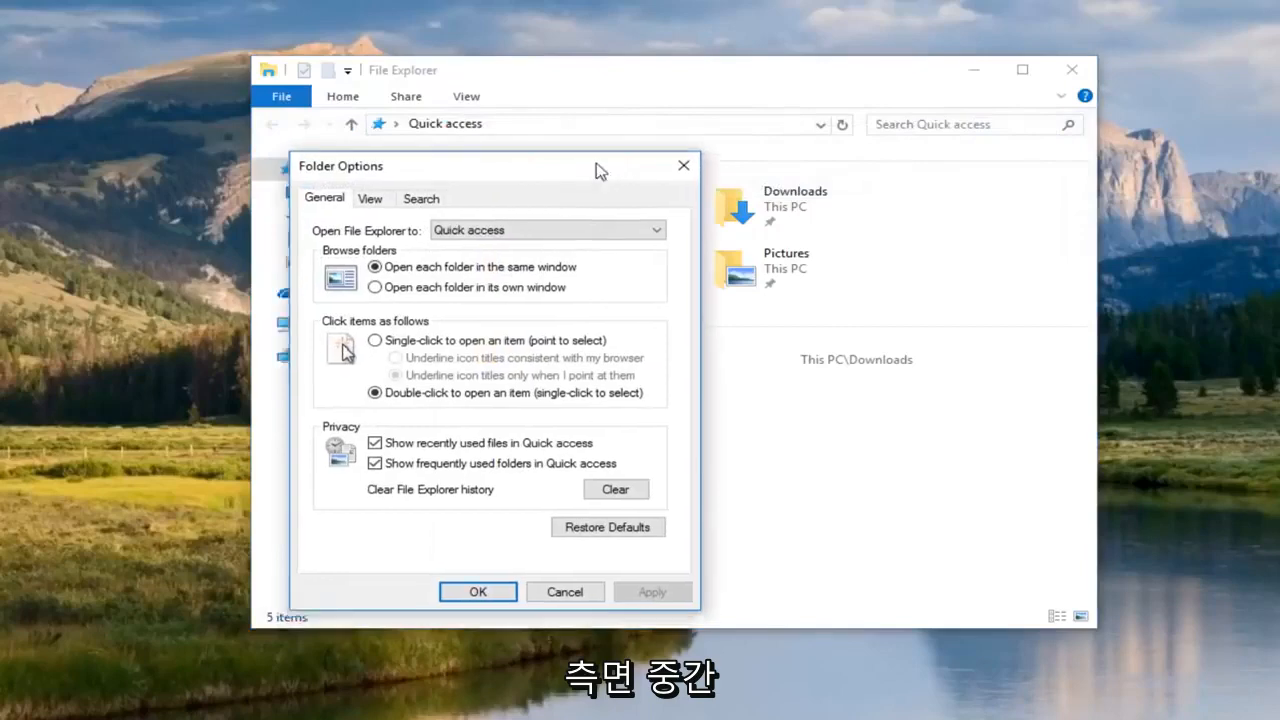
drag(597, 170, 667, 125)
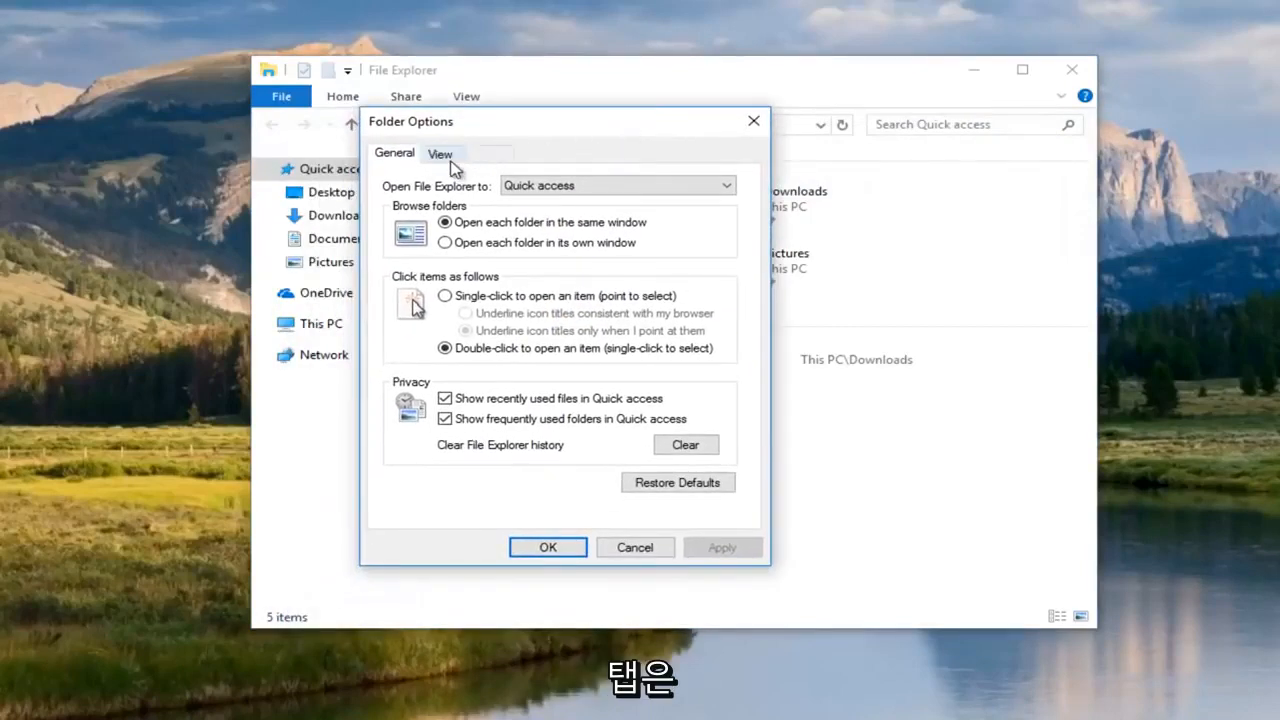
click(448, 158)
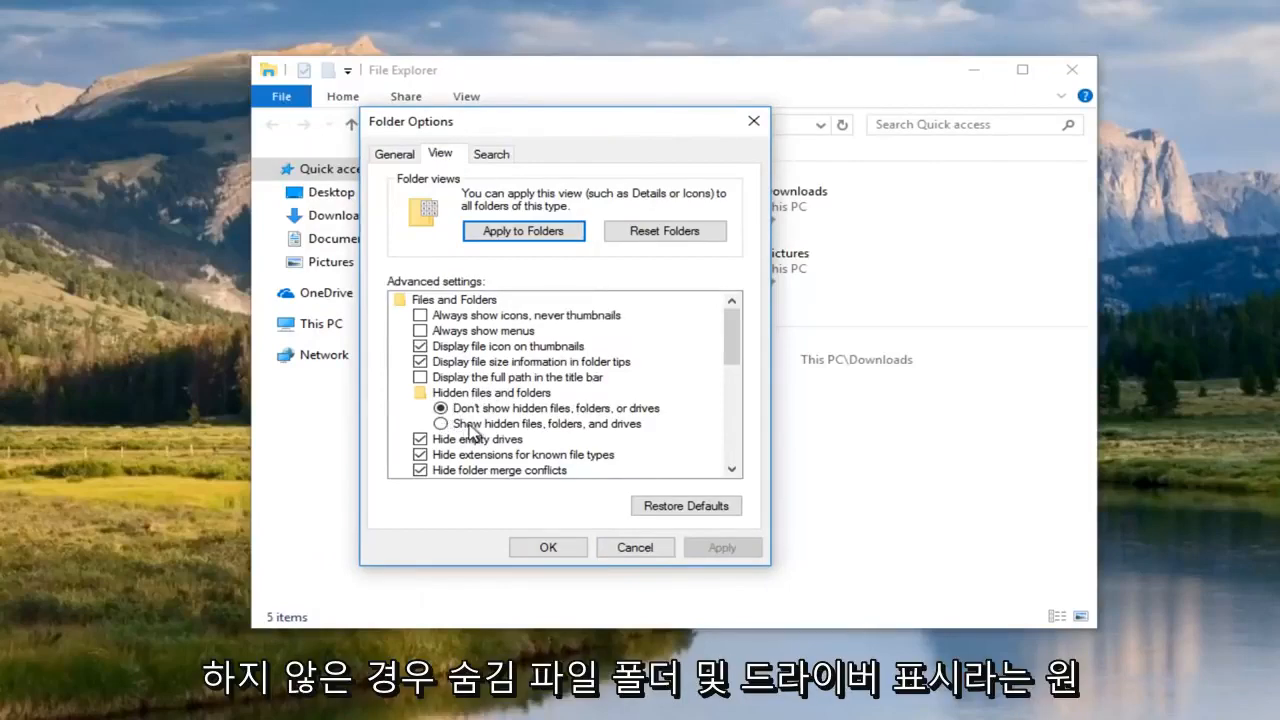
click(442, 426)
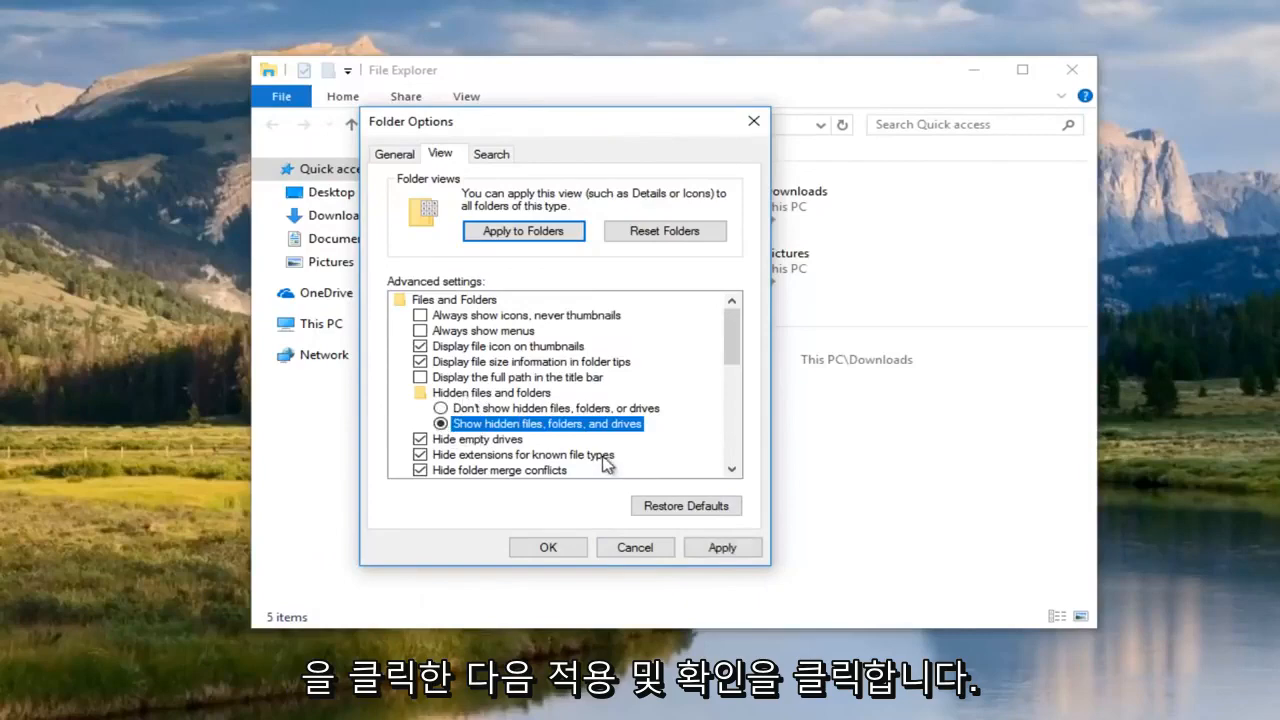
click(705, 549)
click(540, 547)
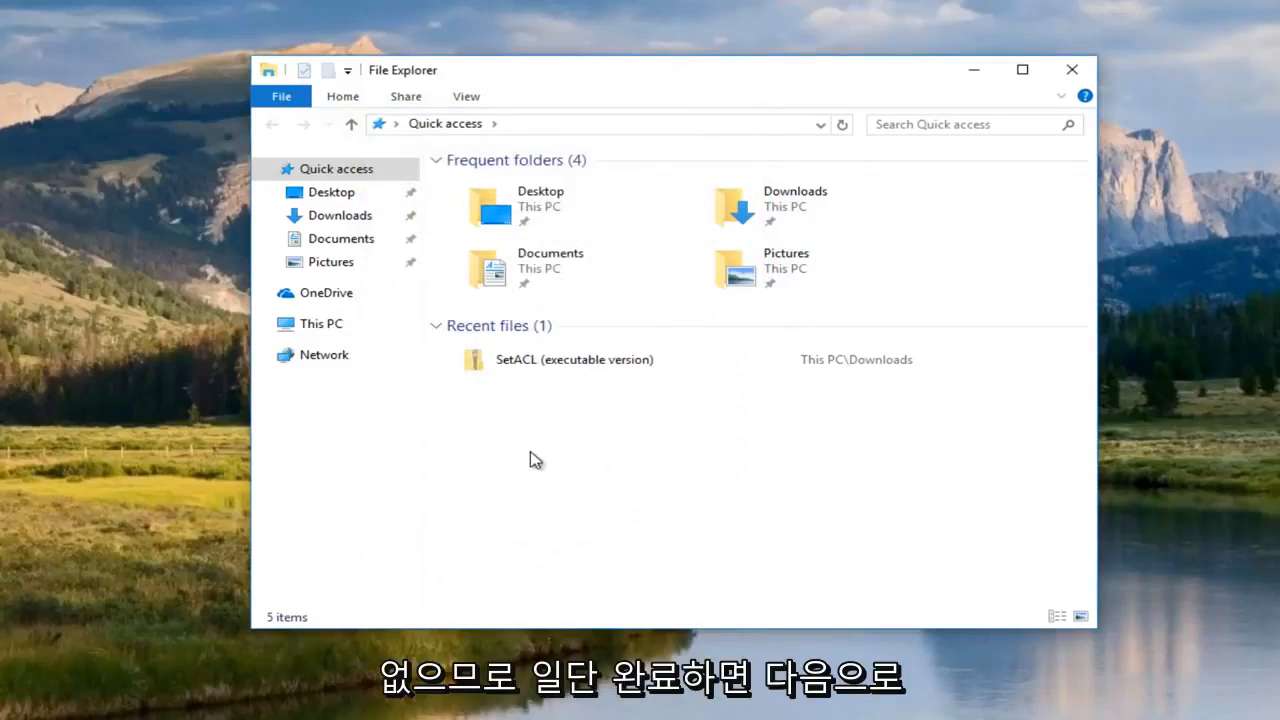
Browse from This PC through Local Disk (C:) and Windows into System32, then select the SetACL desktop icon.
click(313, 335)
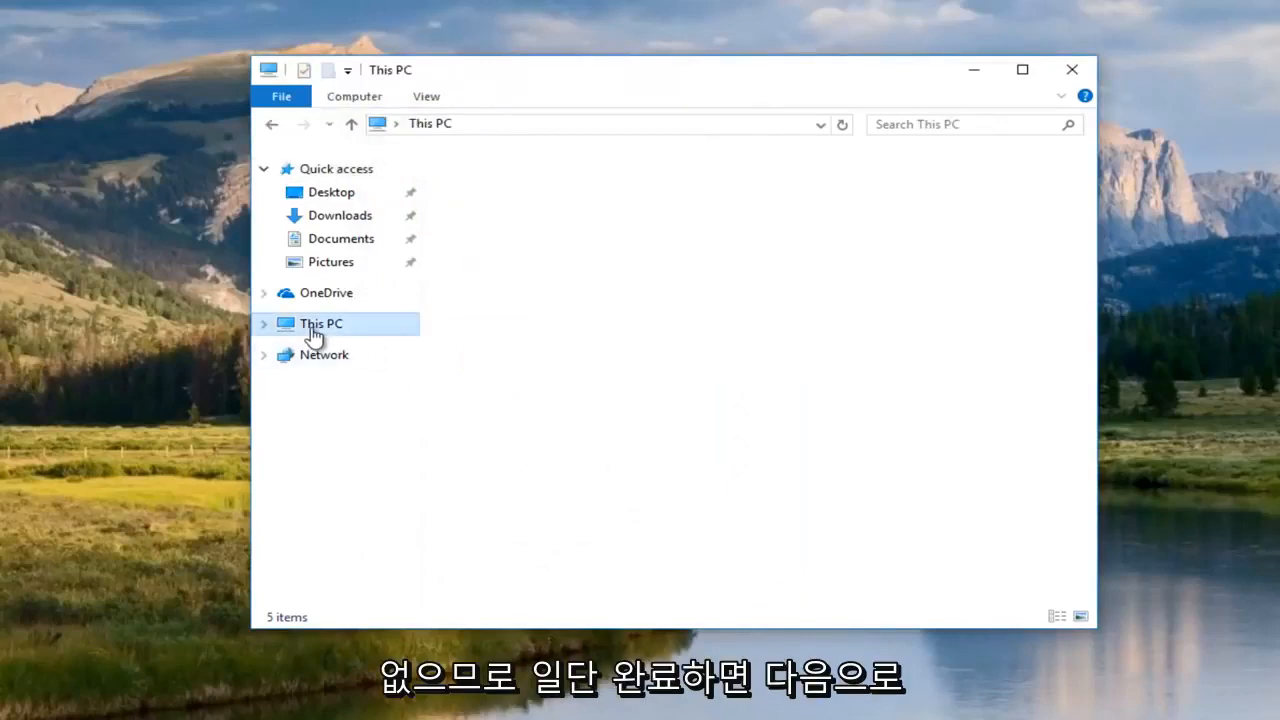
double_click(527, 410)
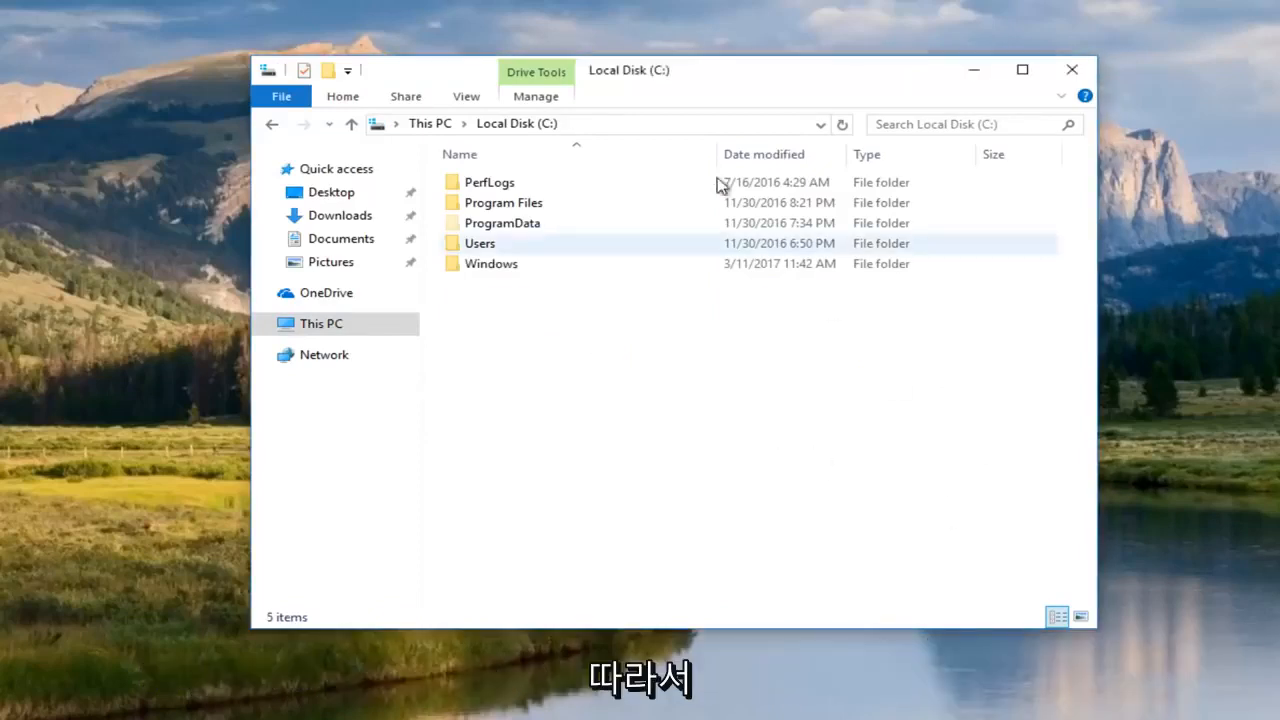
drag(668, 73, 647, 80)
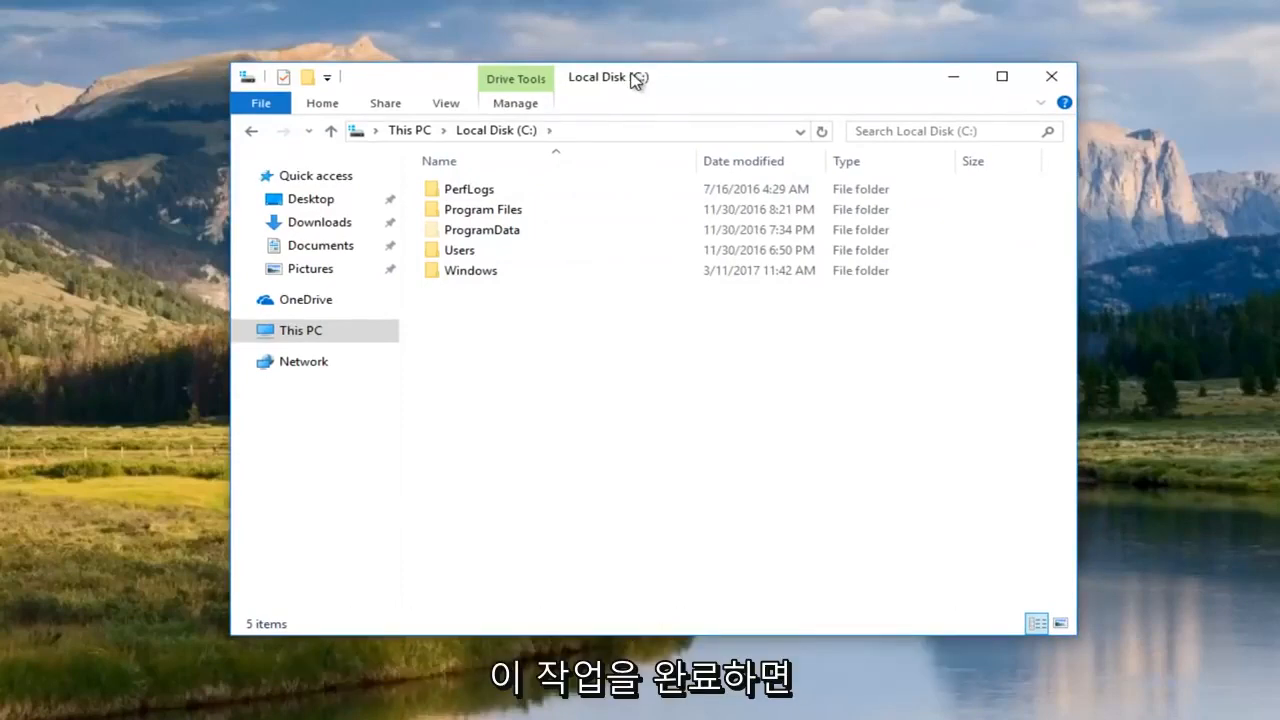
double_click(448, 276)
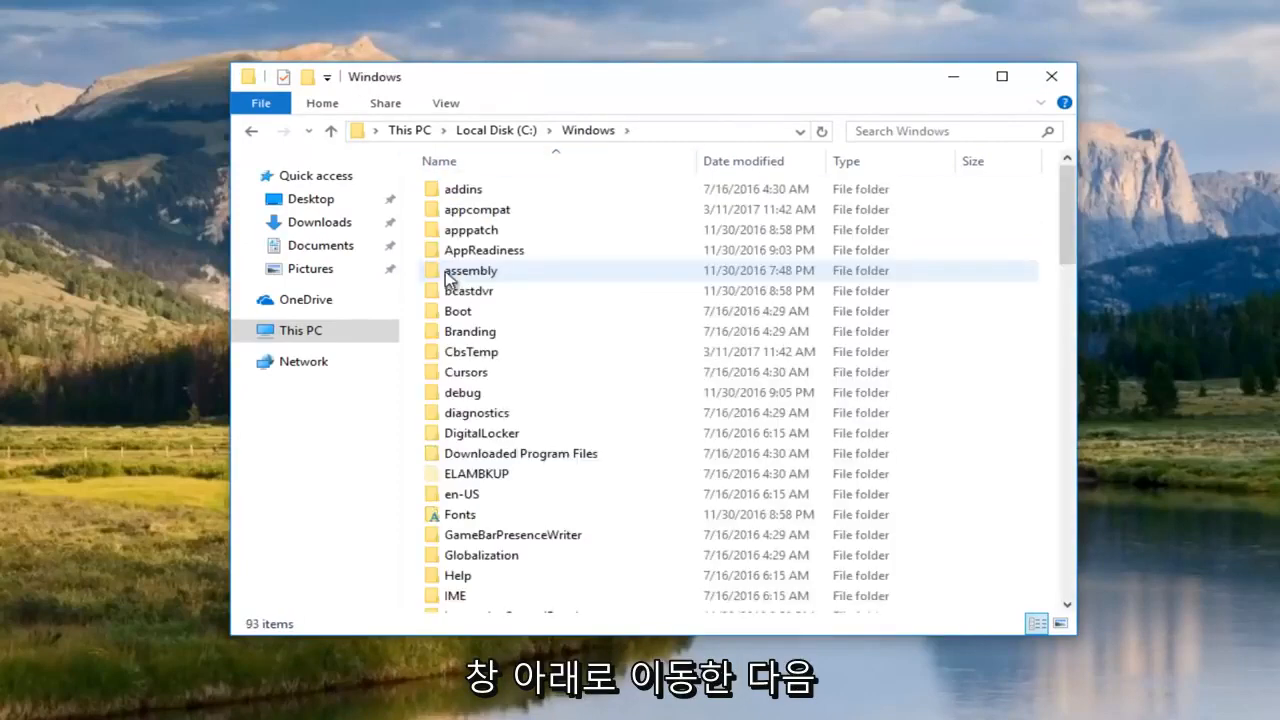
scroll(566, 423, down, 14)
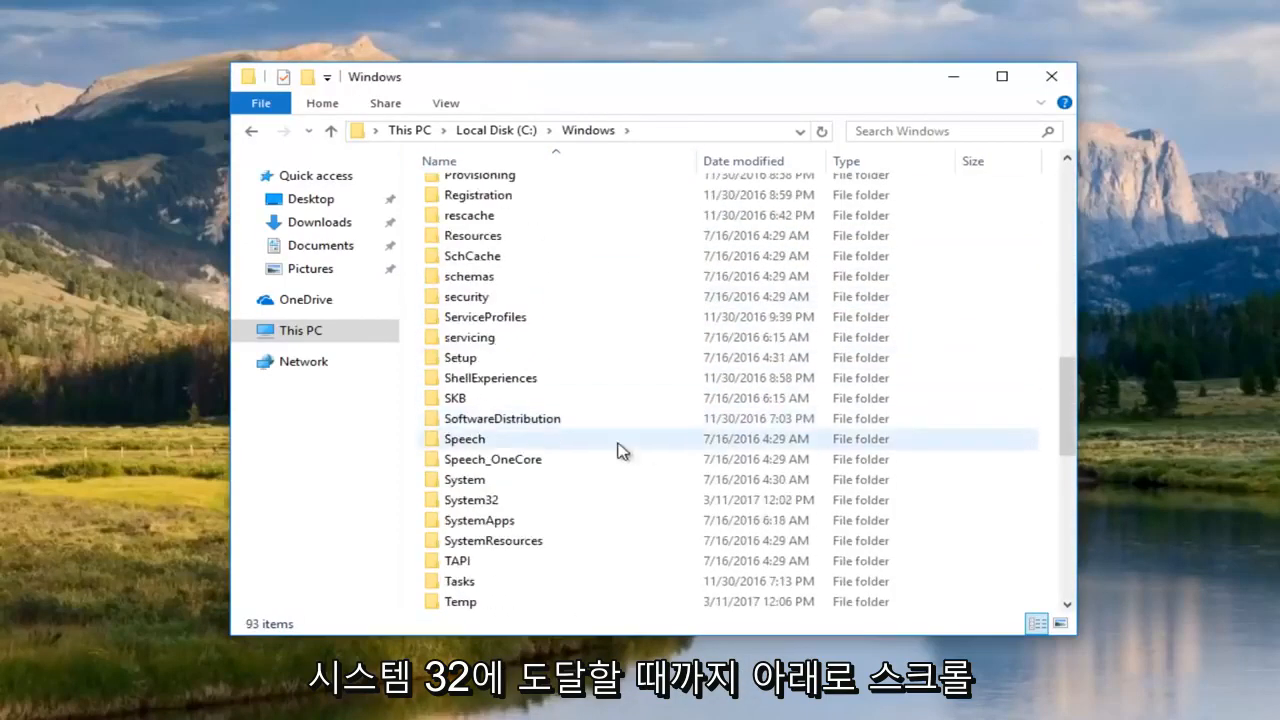
double_click(490, 502)
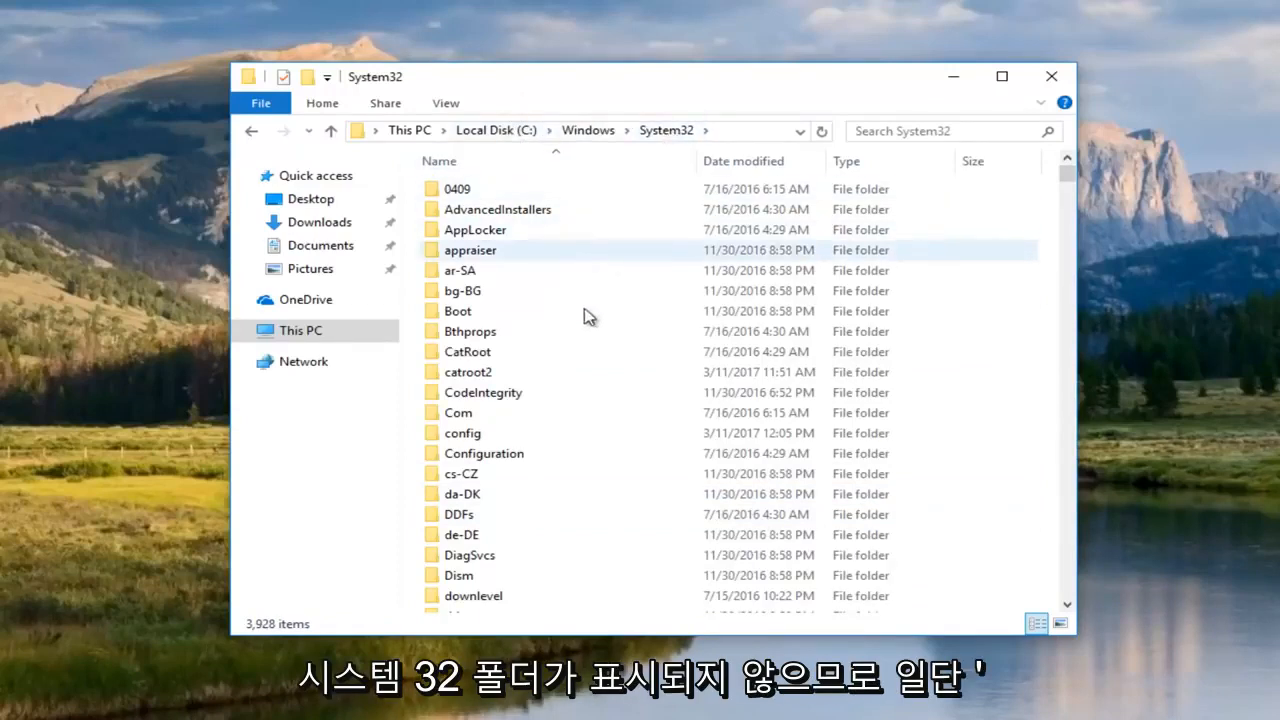
scroll(532, 385, down, 1)
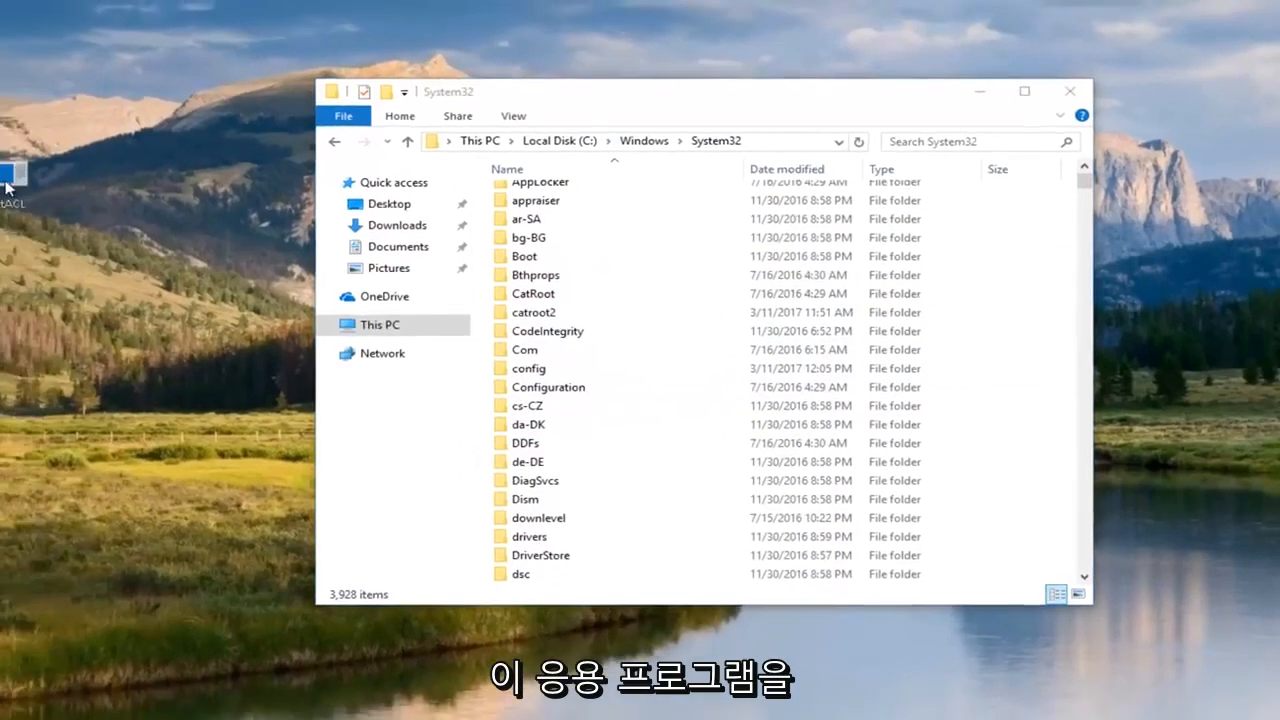
click(45, 208)
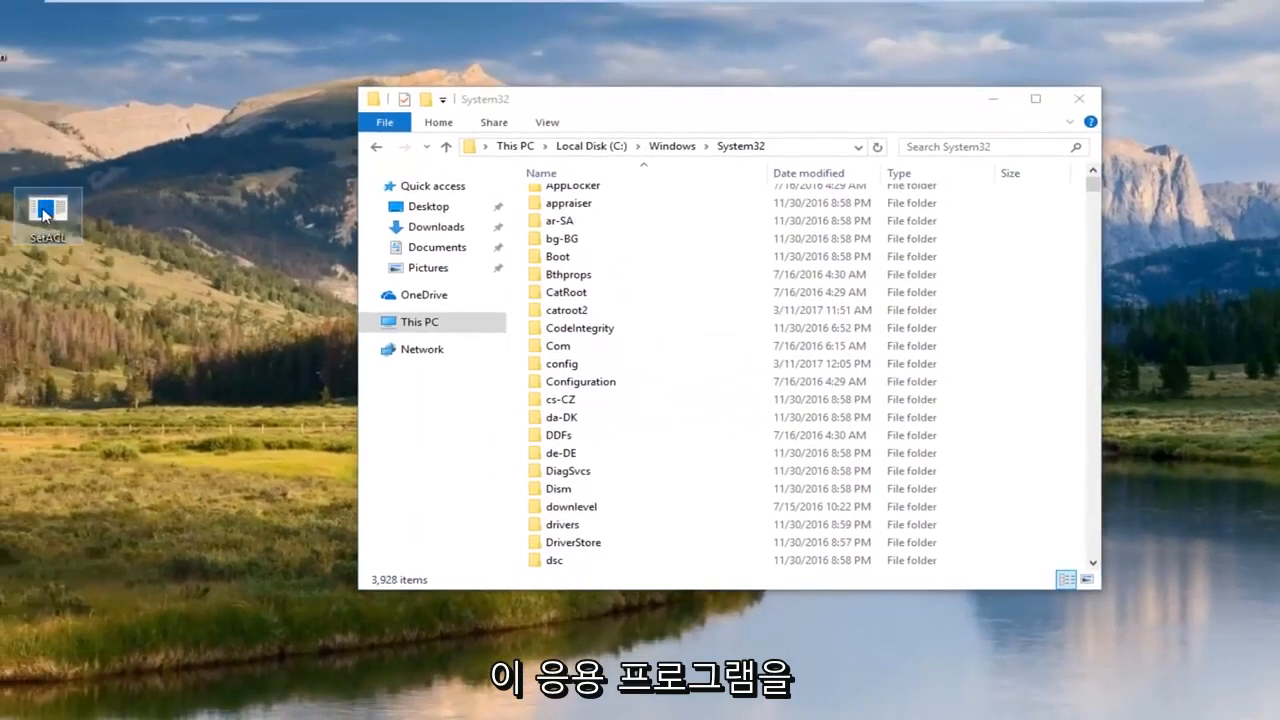
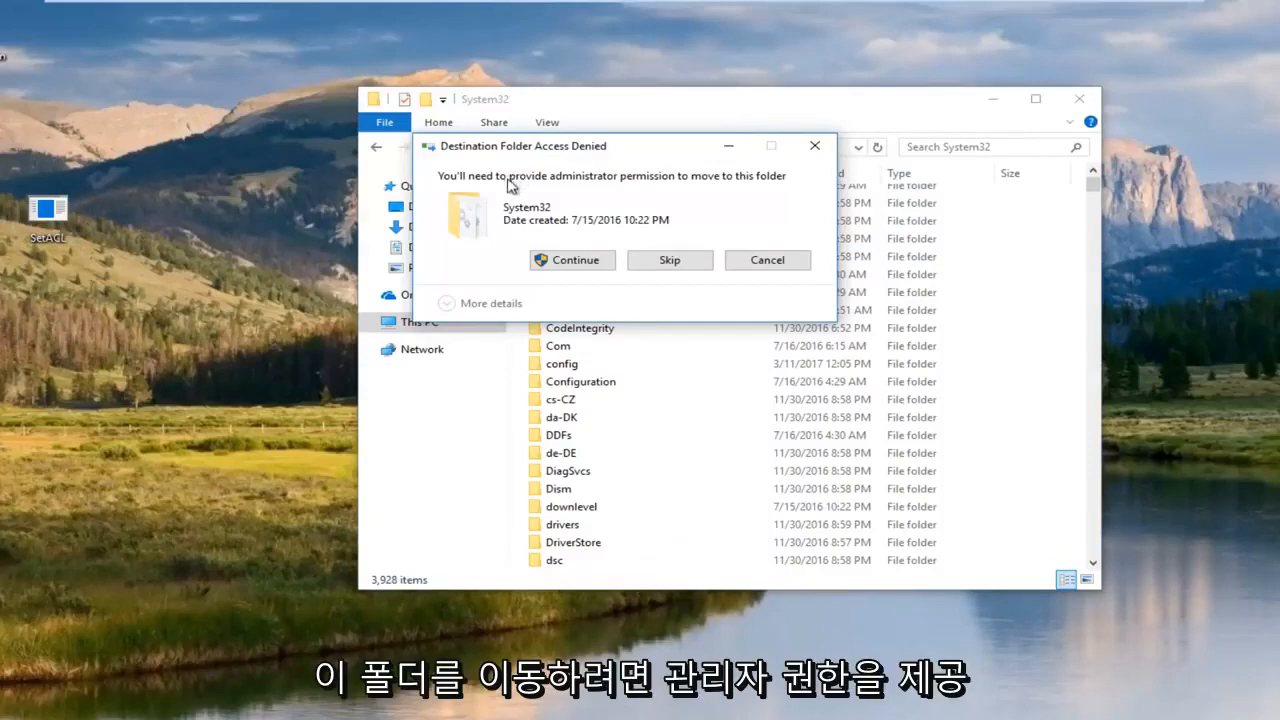
Grant administrator permission so SetACL finishes moving into System32.
click(576, 262)
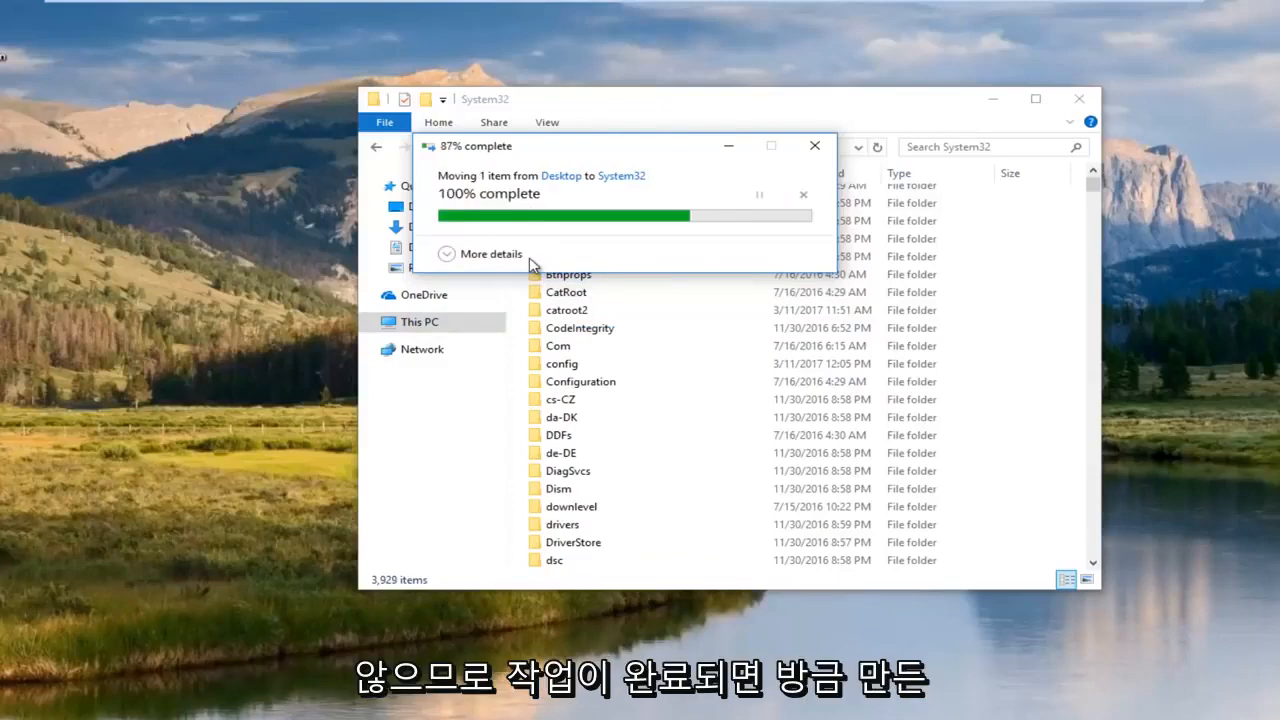
Close the System32 window, then launch Command Prompt (Admin) from the Start menu and approve elevation.
click(1080, 102)
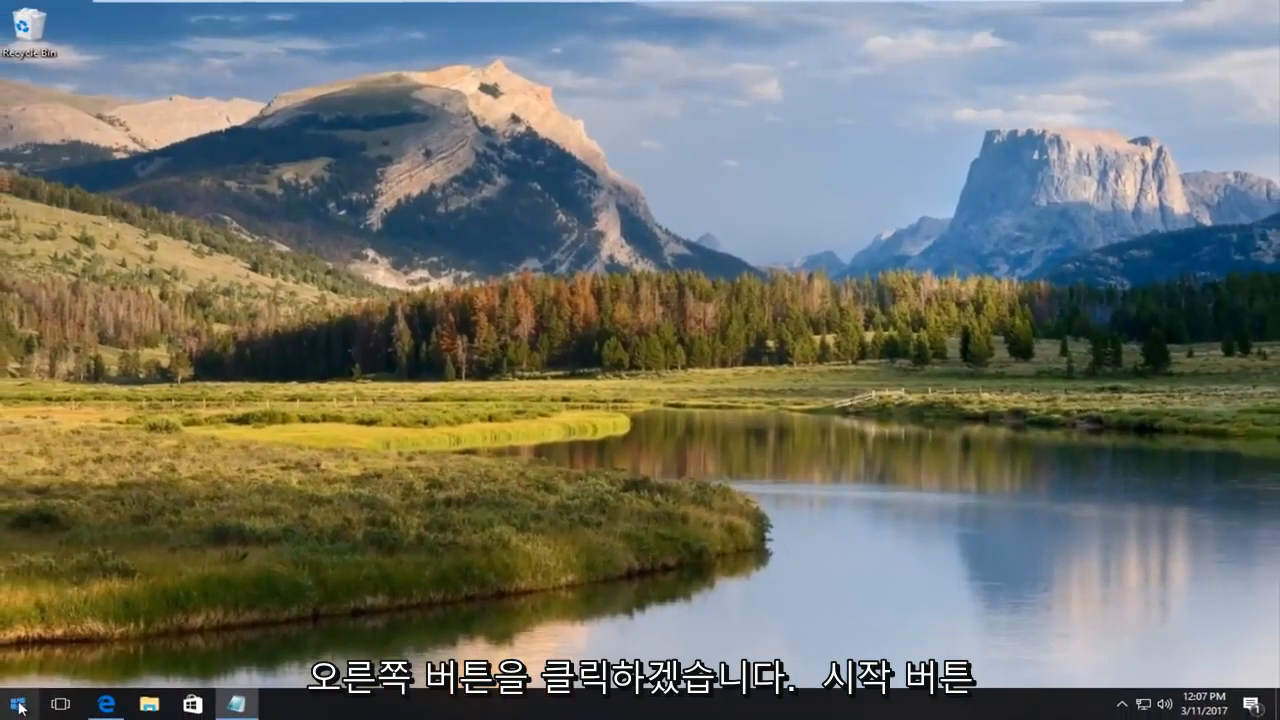
right_click(20, 706)
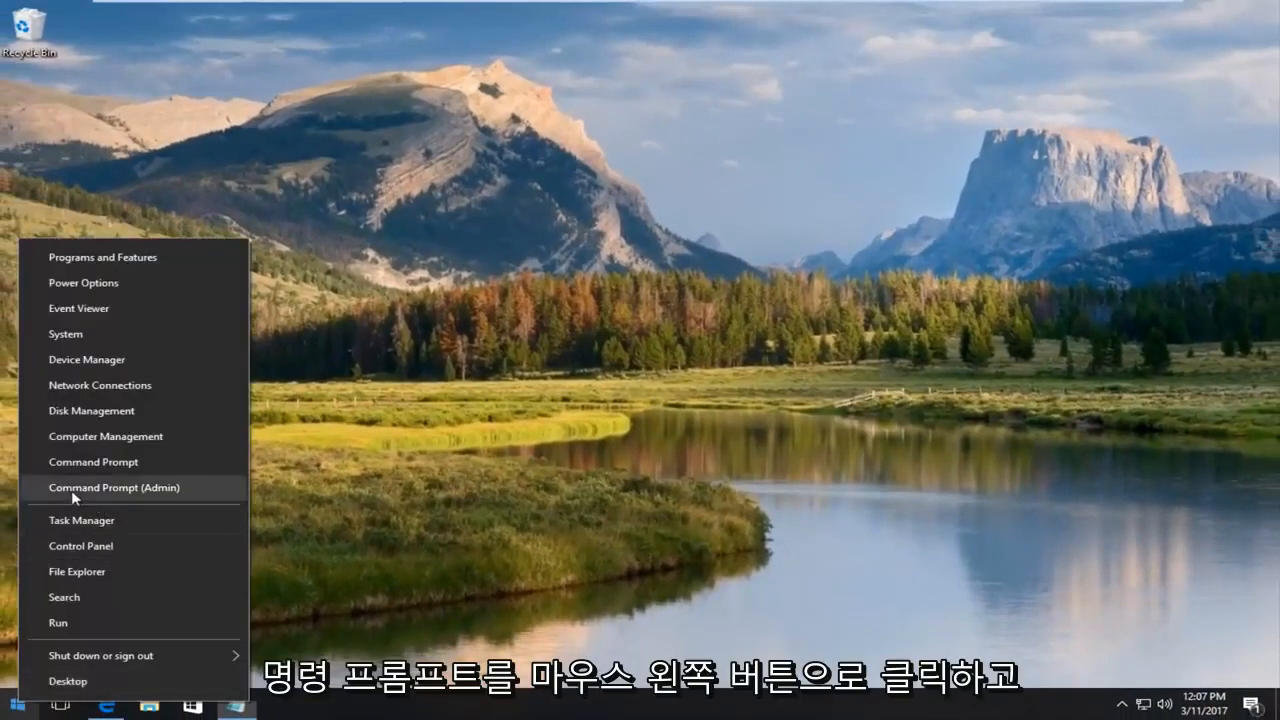
click(128, 488)
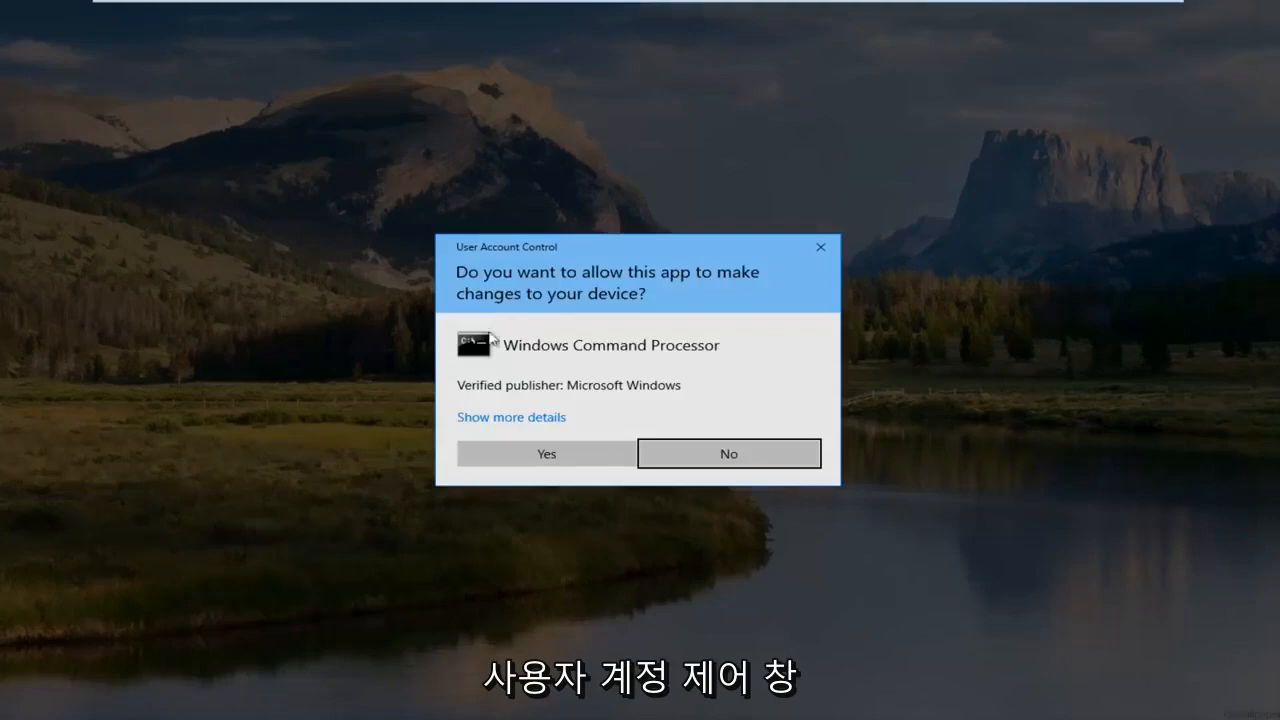
click(518, 457)
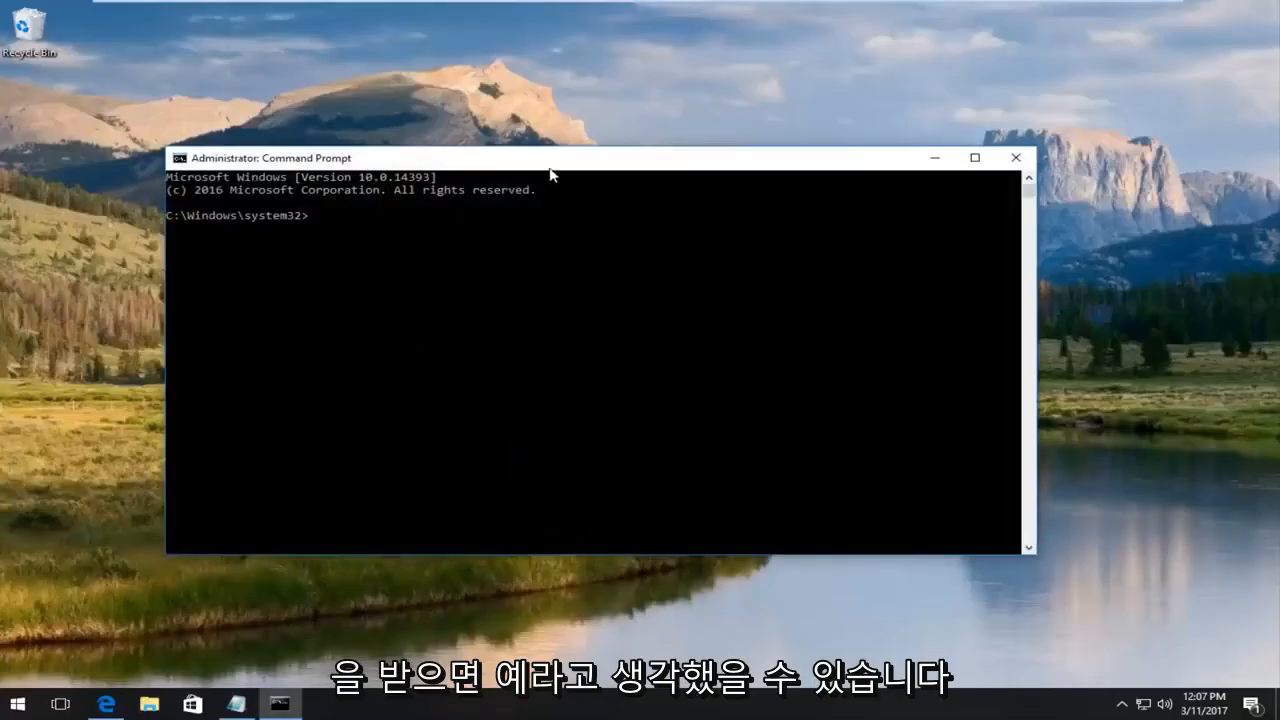
drag(550, 165, 597, 155)
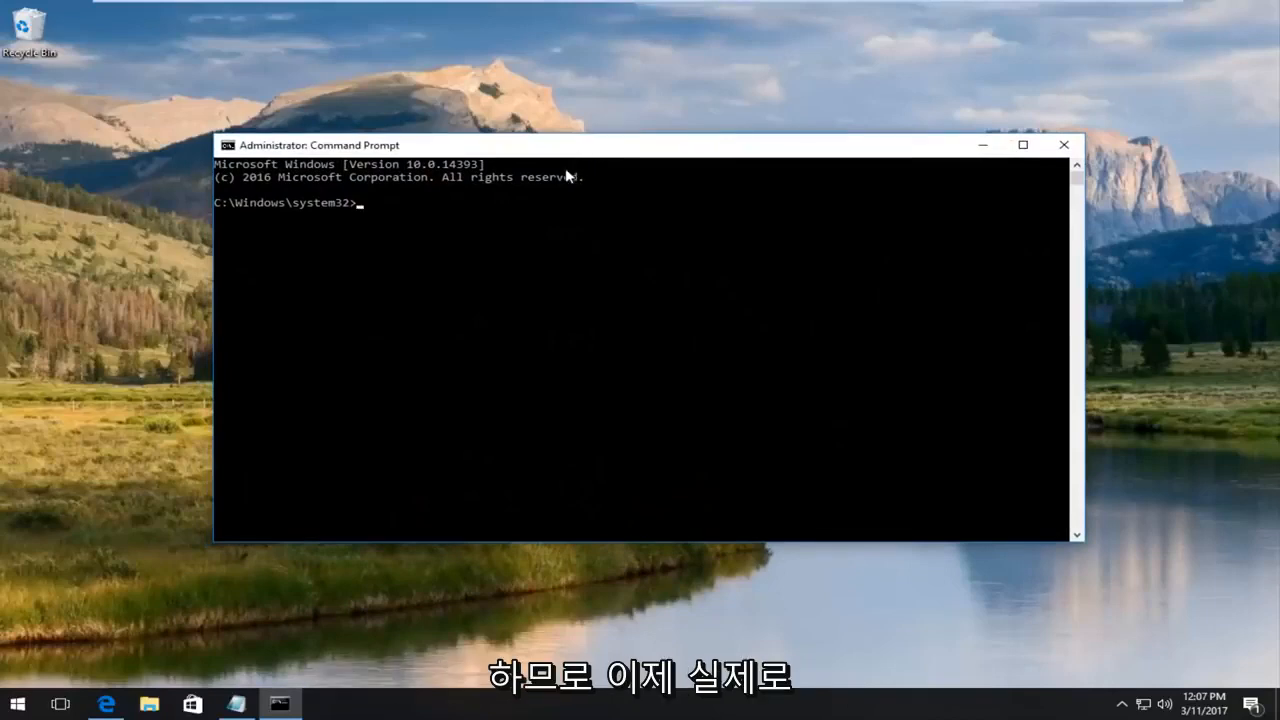
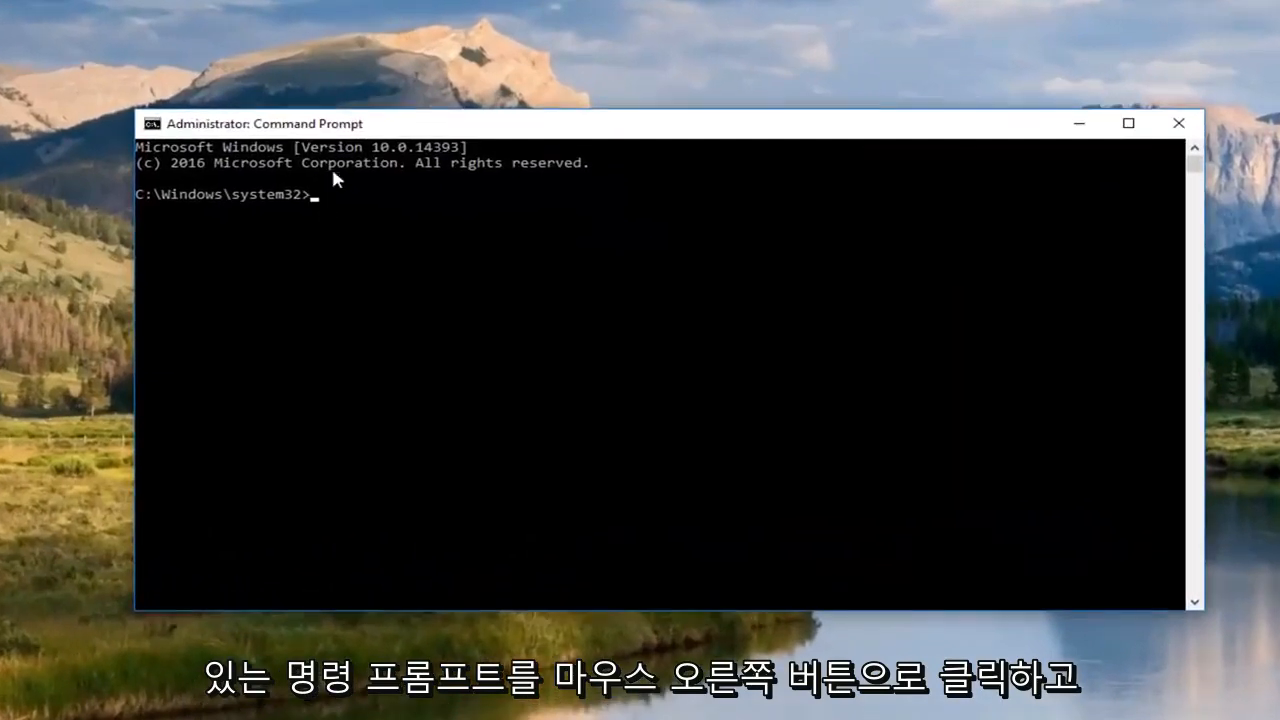
Paste the copied SetACL command into the admin Command Prompt so it runs and reports 'SetACL finished successfully'.
right_click(405, 124)
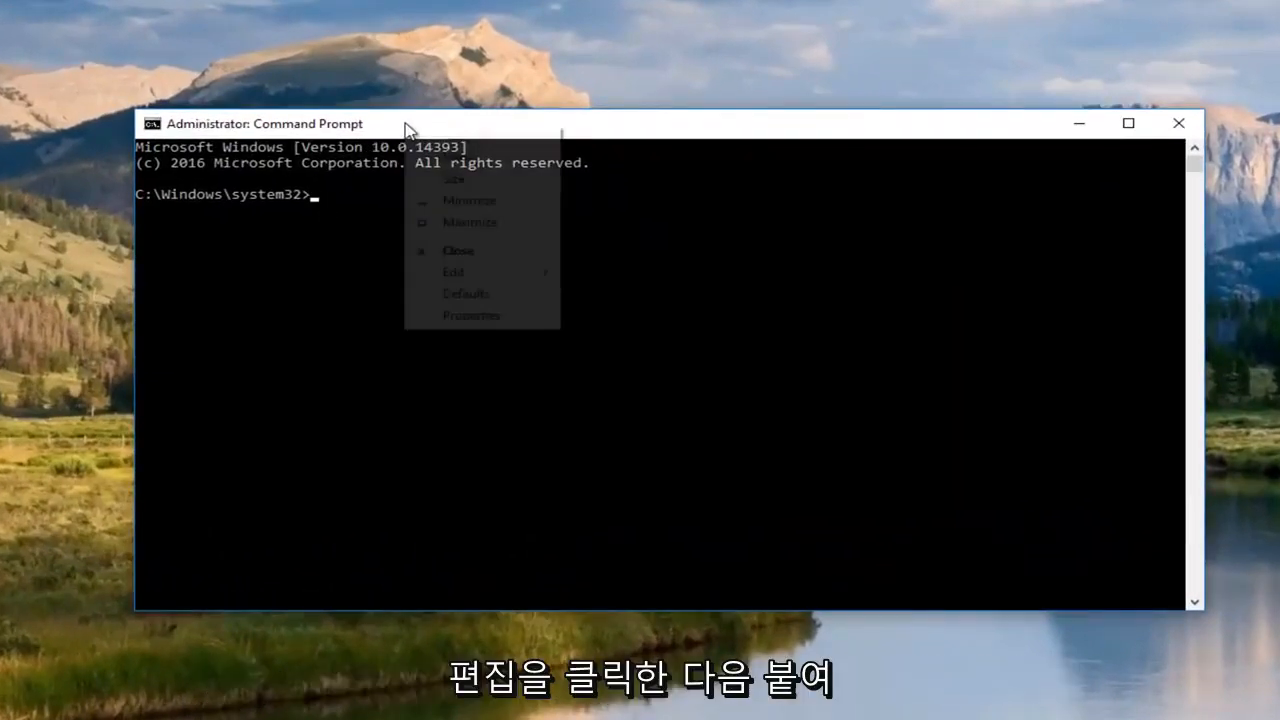
click(474, 276)
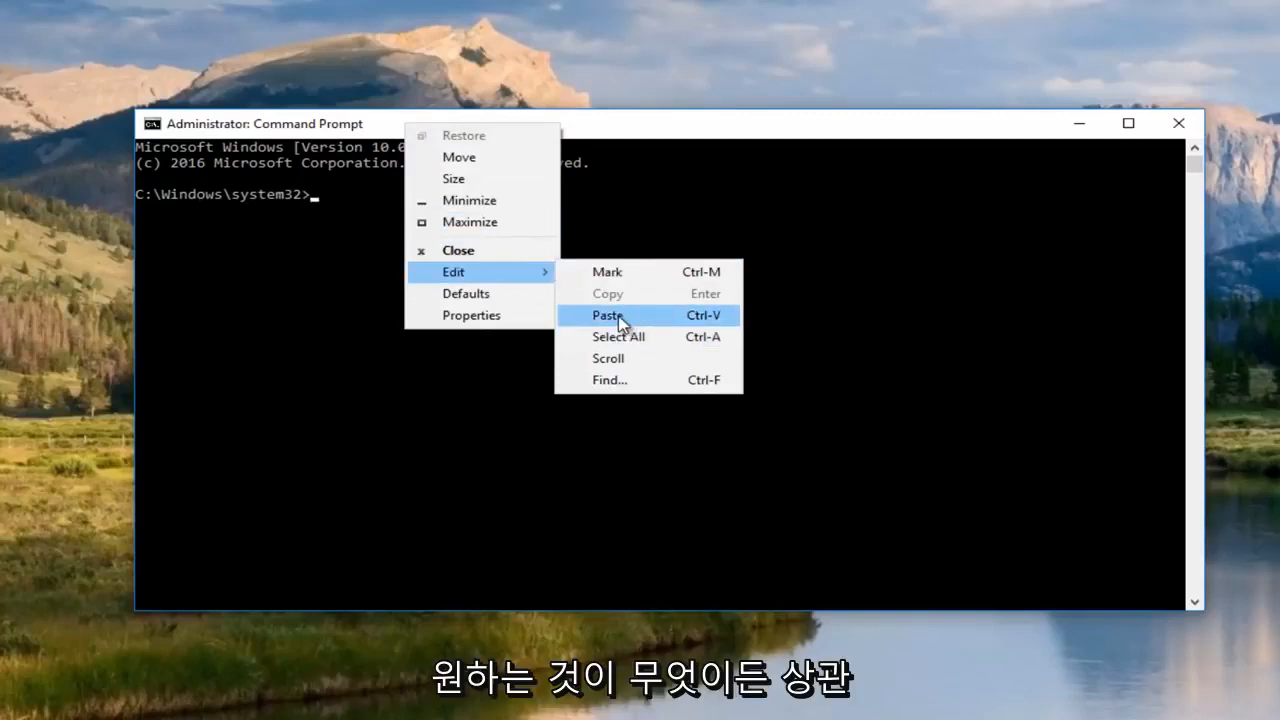
click(400, 128)
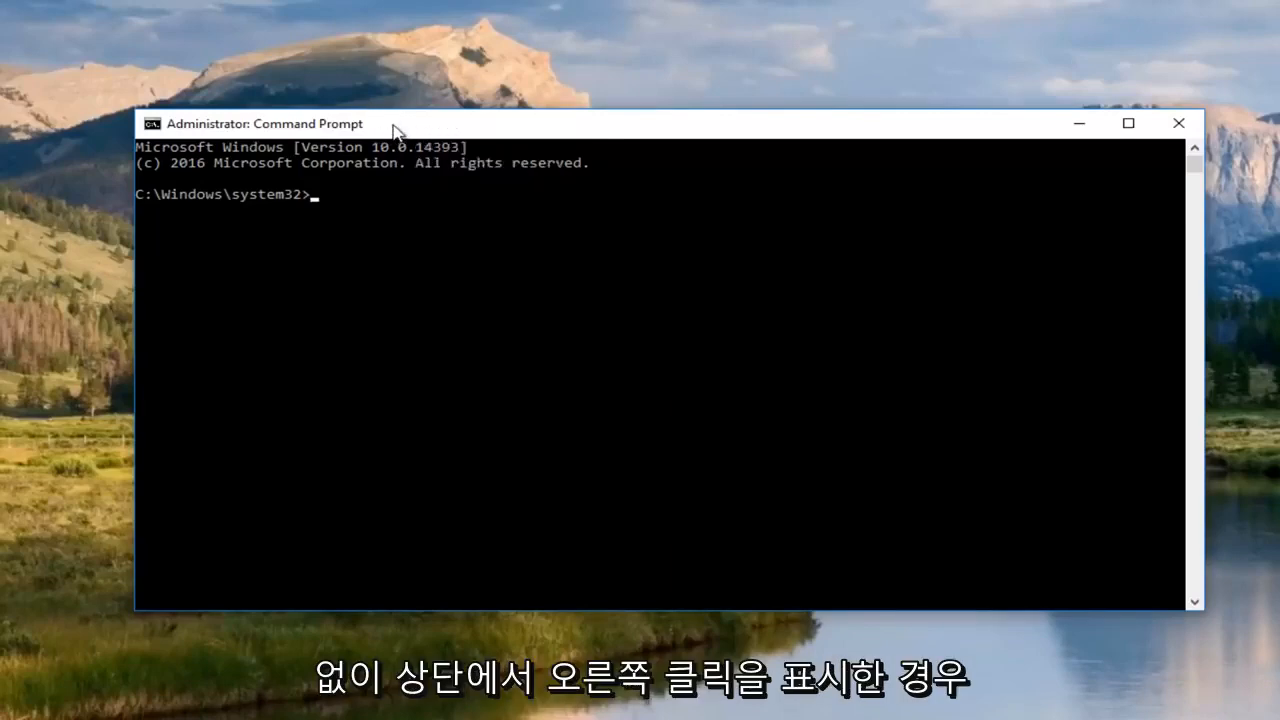
right_click(396, 131)
mouse_move(486, 277)
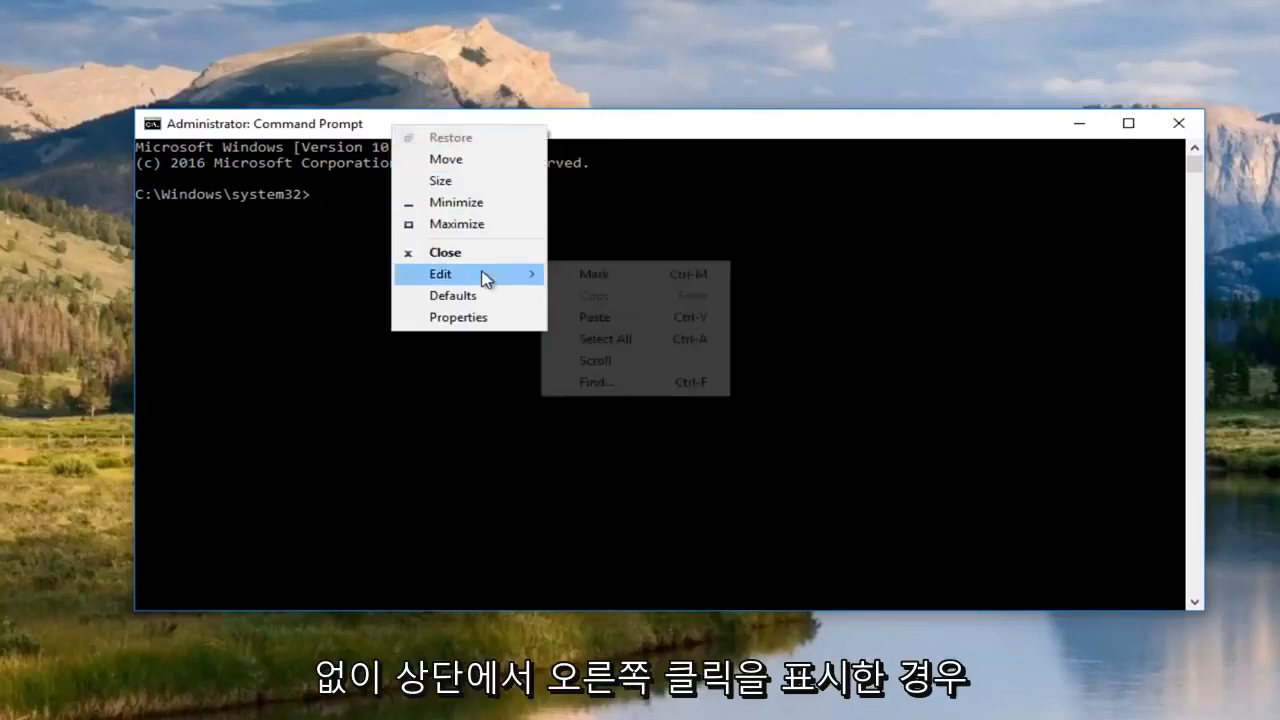
click(594, 317)
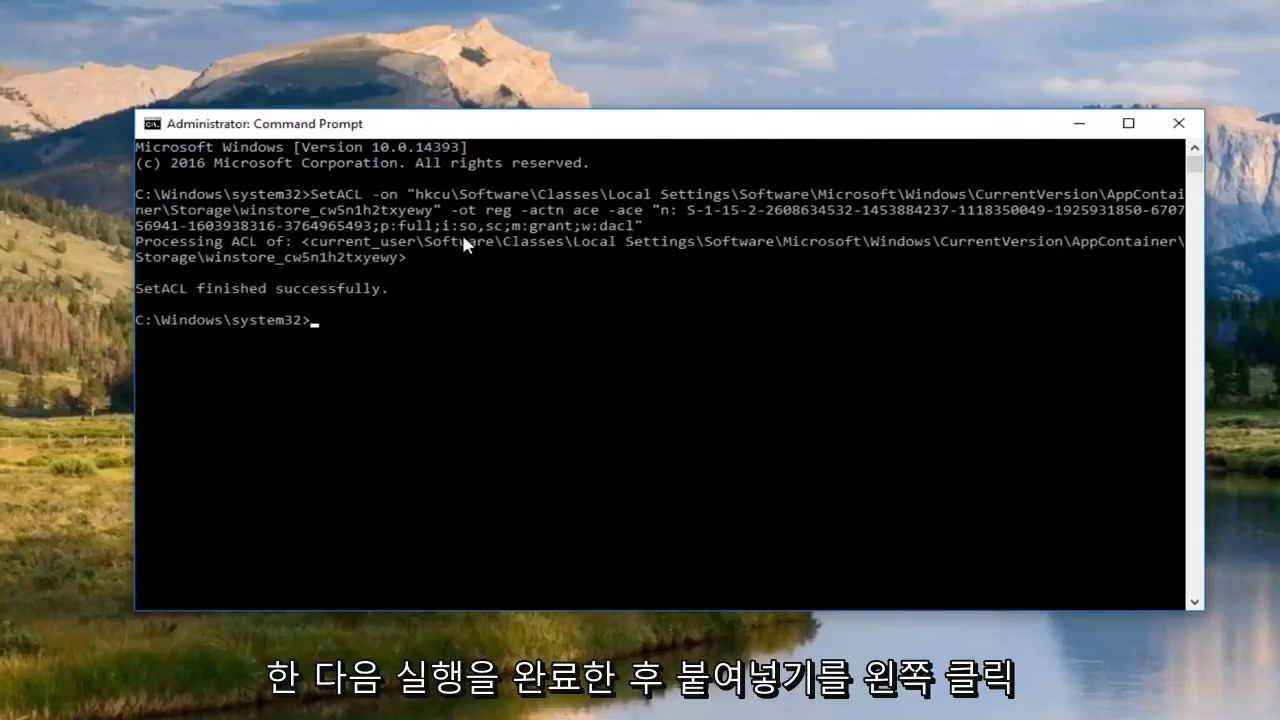
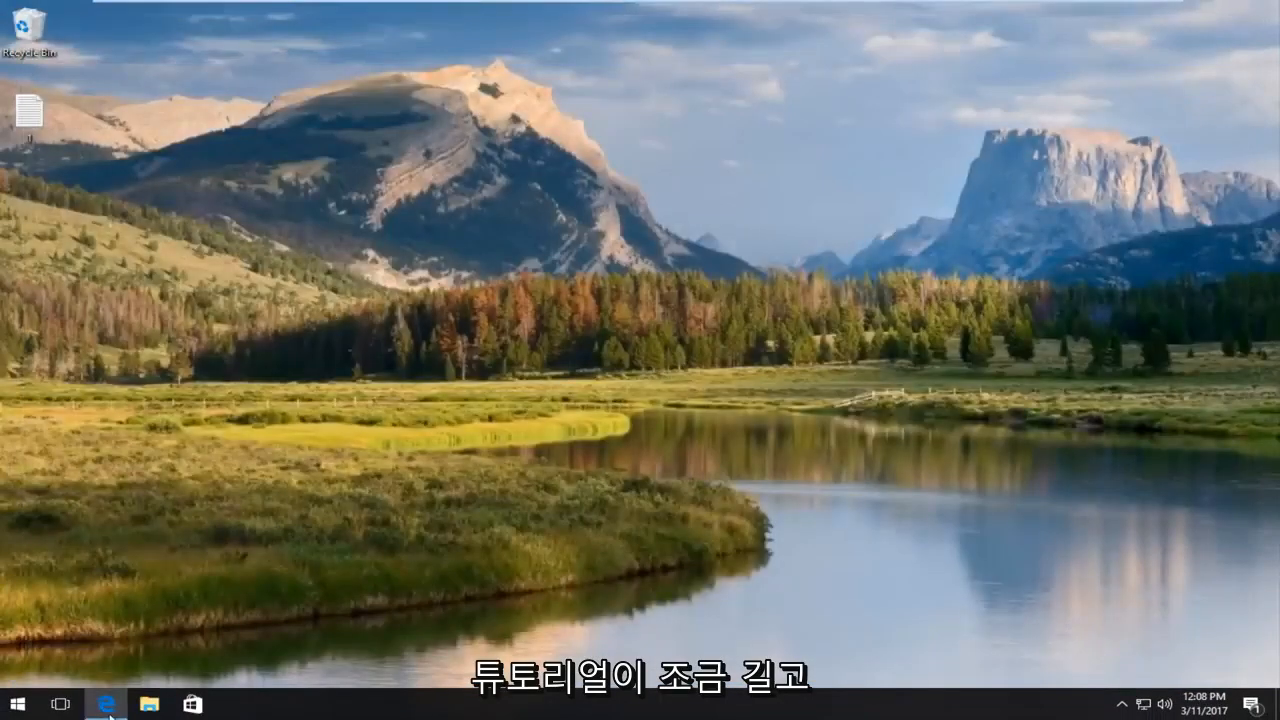
right_click(120, 700)
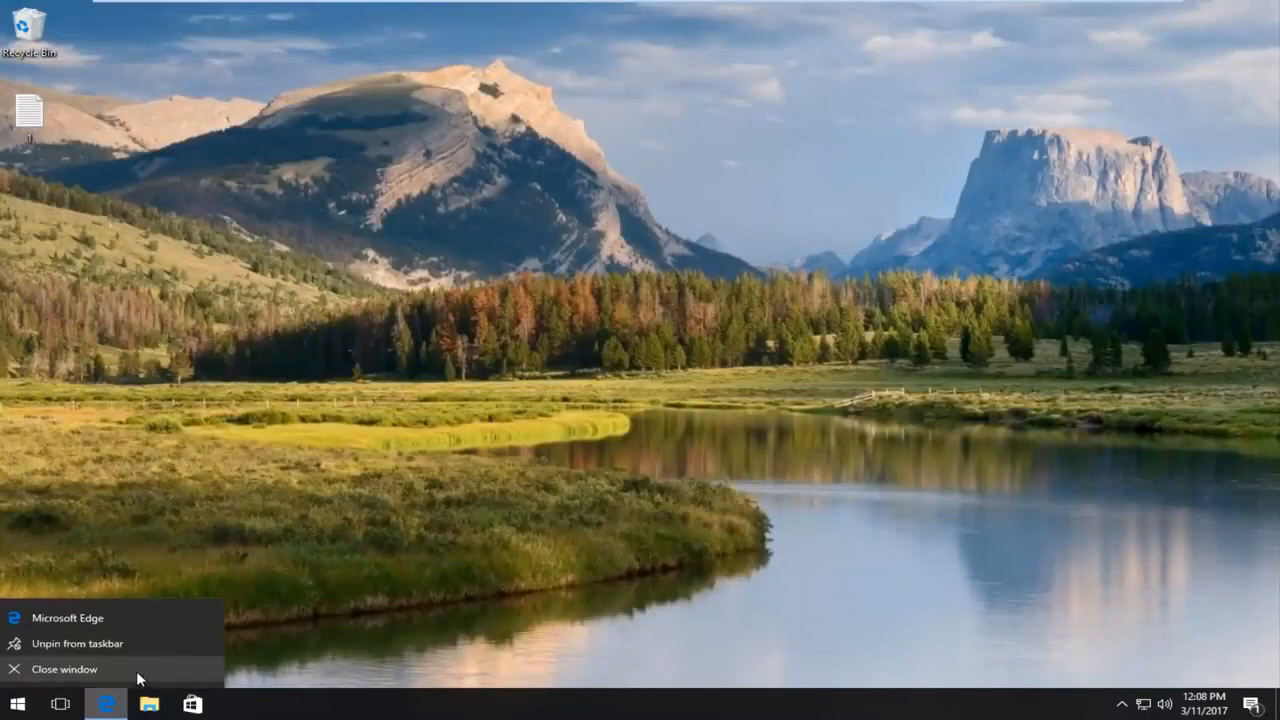
click(120, 669)
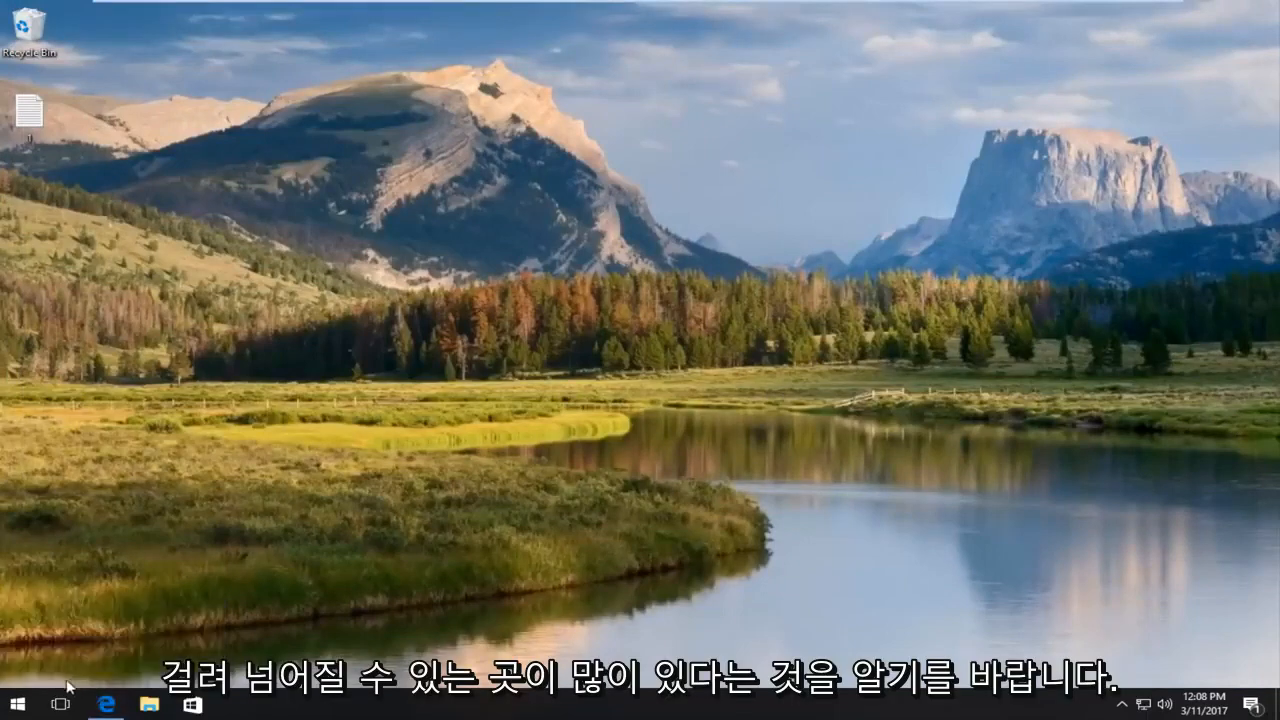
click(20, 706)
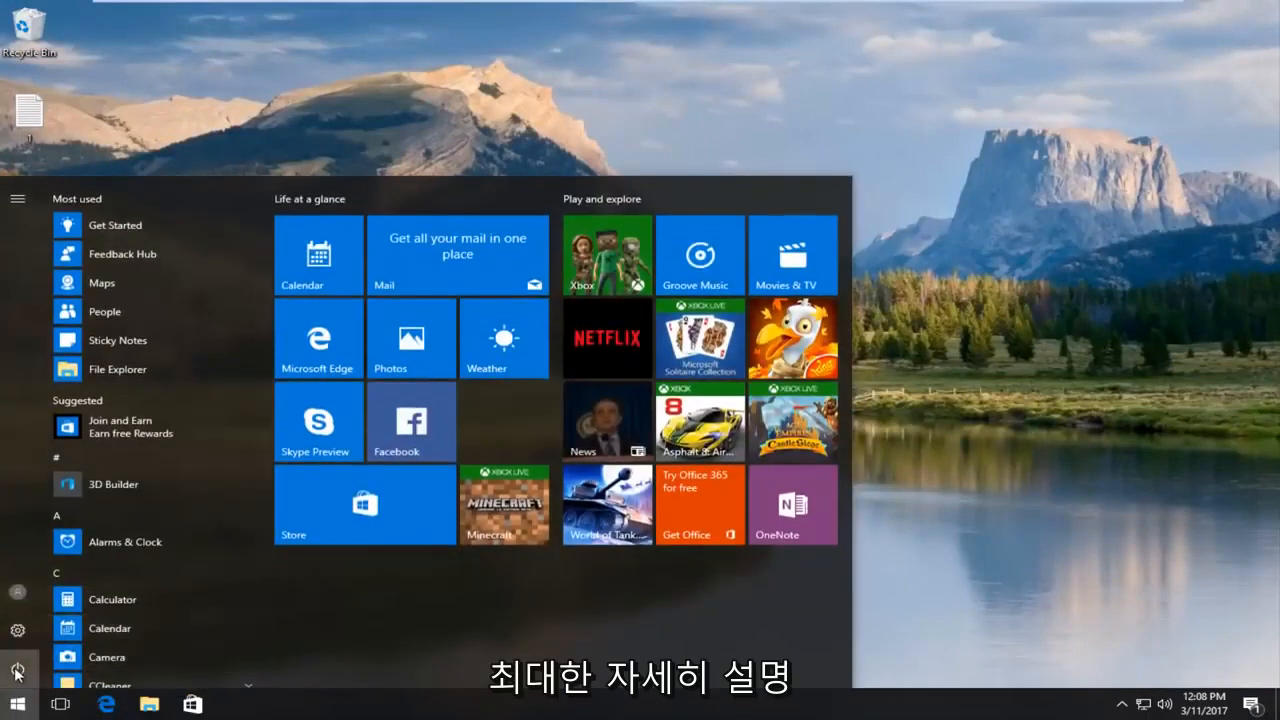
click(17, 671)
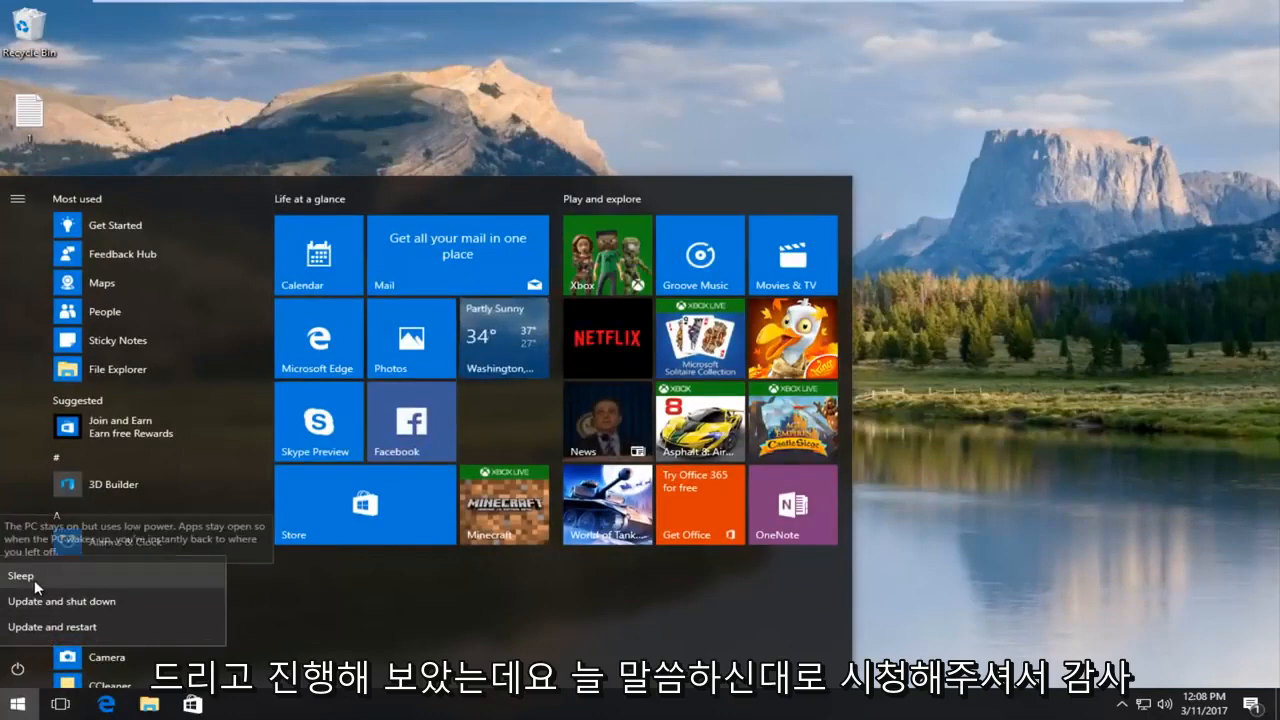
click(1028, 480)
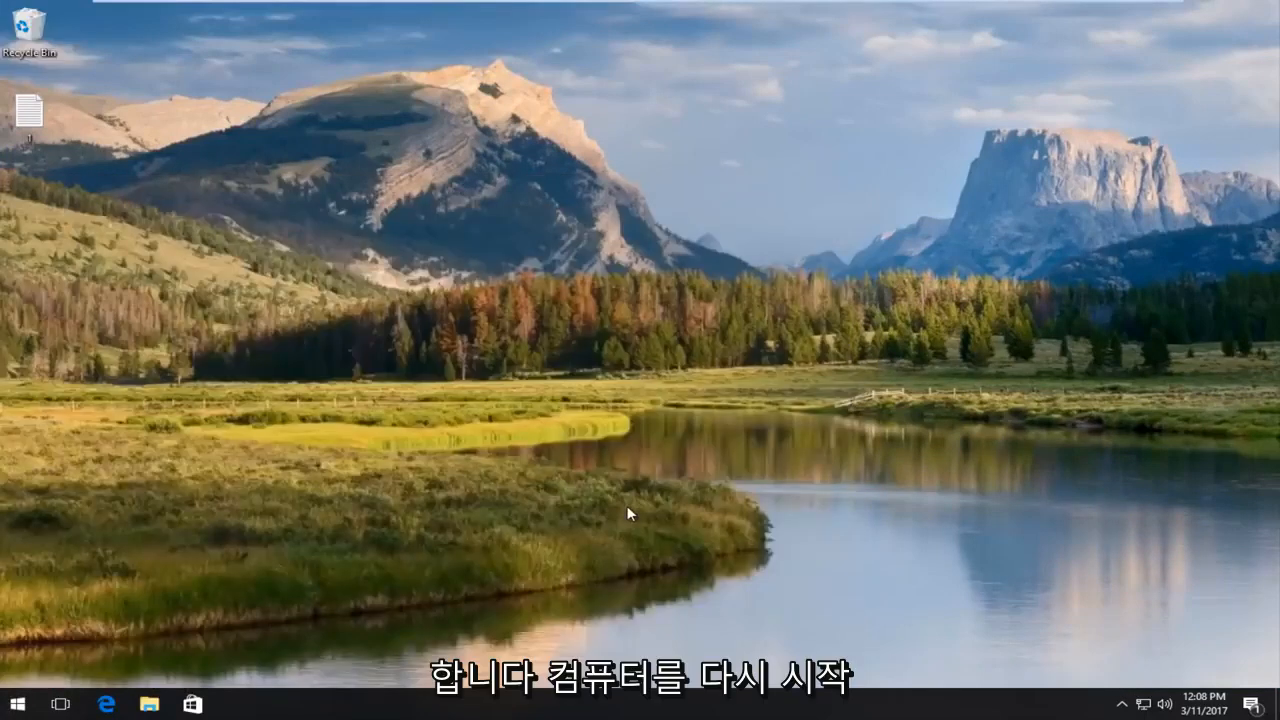